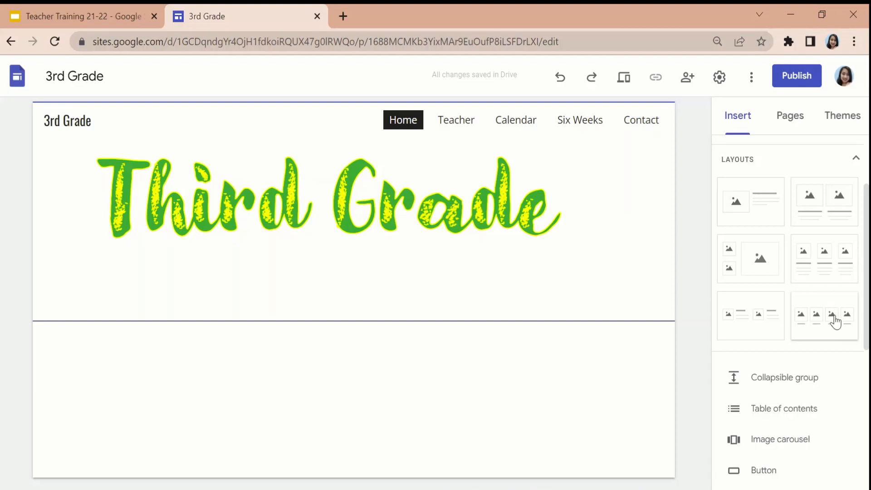
# Insert the four-image layout with captions and upload the "Meet the teachers" picture into its first placeholder, stretched down to show the whole image.
pyautogui.scroll(2, 777, 288)
pyautogui.scroll(-2, 778, 288)
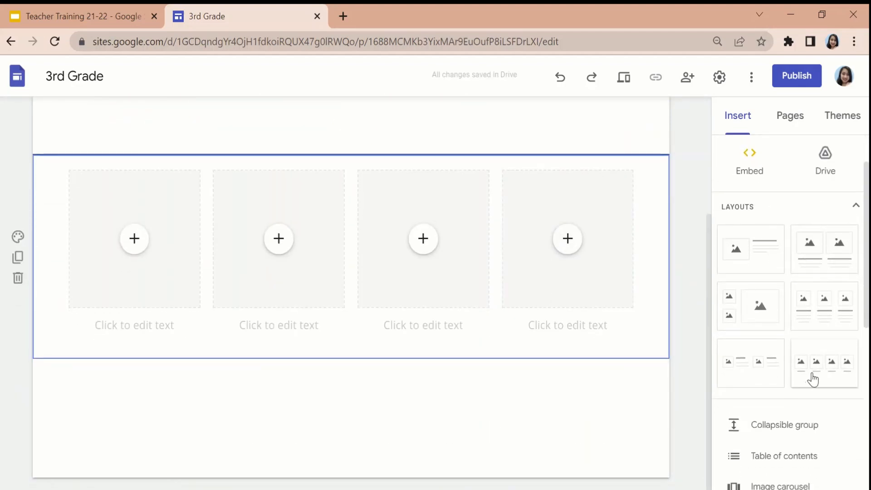
pyautogui.click(133, 243)
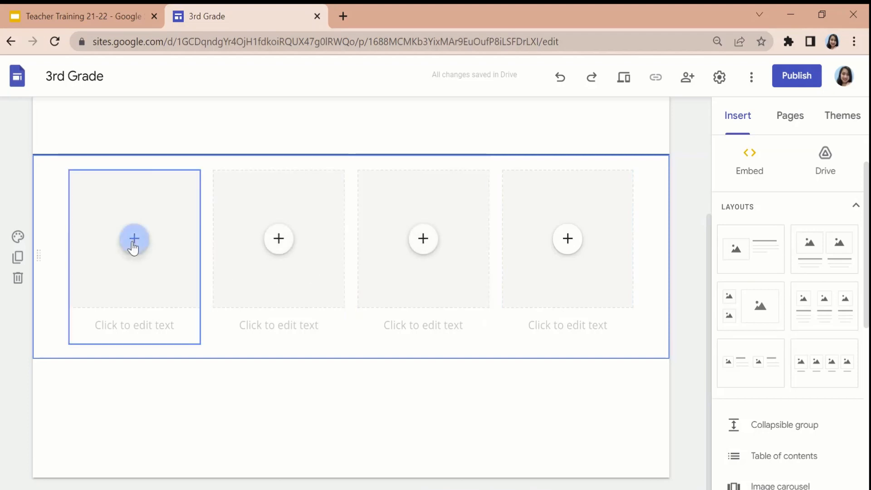
pyautogui.click(163, 281)
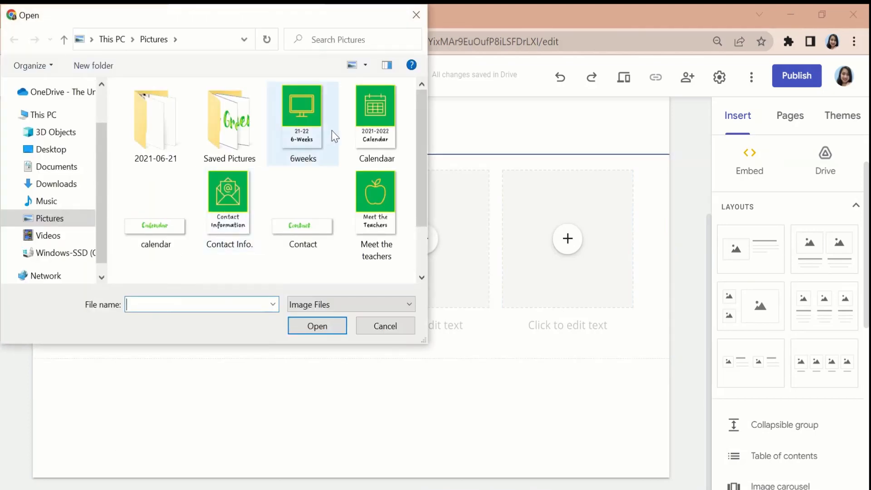
pyautogui.click(380, 224)
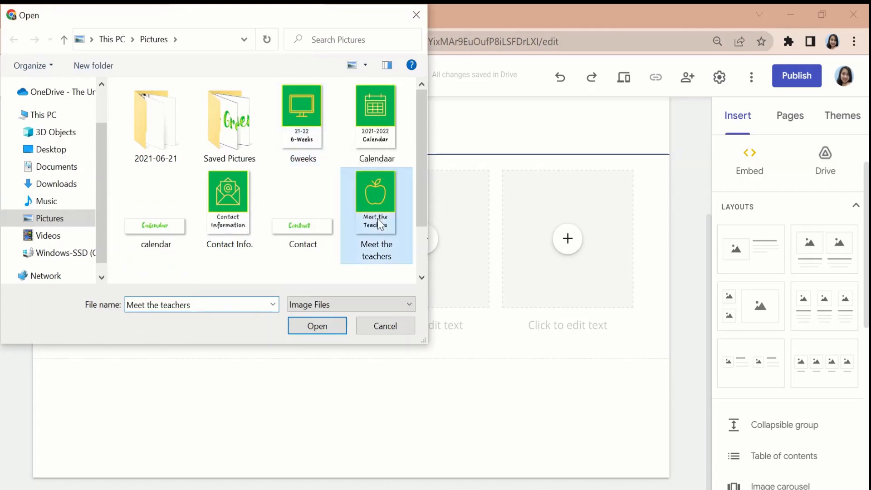
pyautogui.click(316, 329)
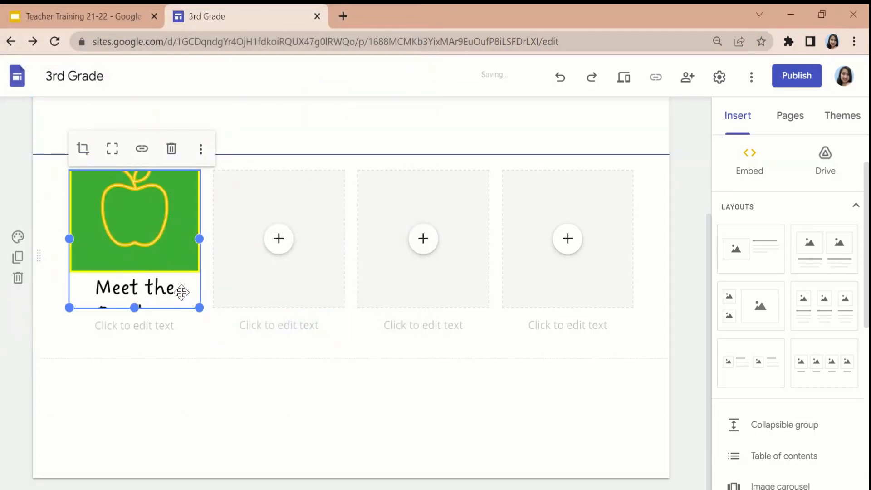
pyautogui.moveTo(139, 309); pyautogui.dragTo(129, 362)
# Remove the caption text boxes beneath all four image placeholders of the layout.
pyautogui.click(141, 388)
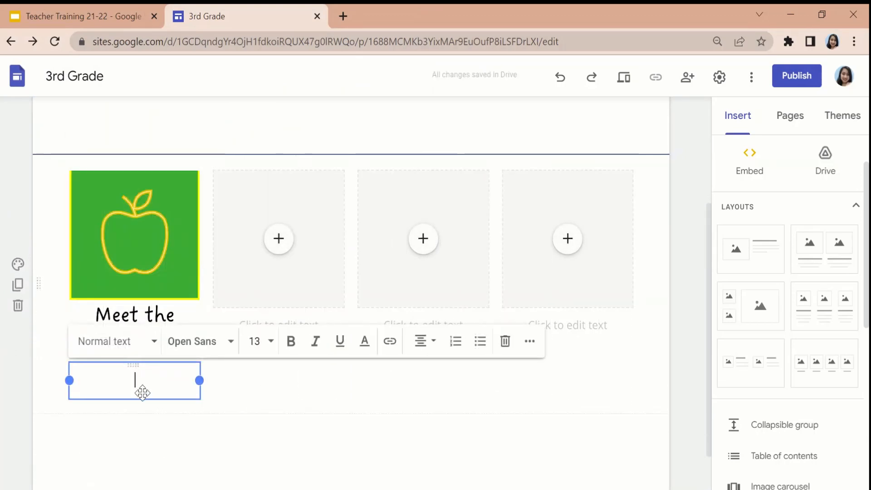
pyautogui.click(505, 341)
pyautogui.click(321, 311)
pyautogui.click(318, 324)
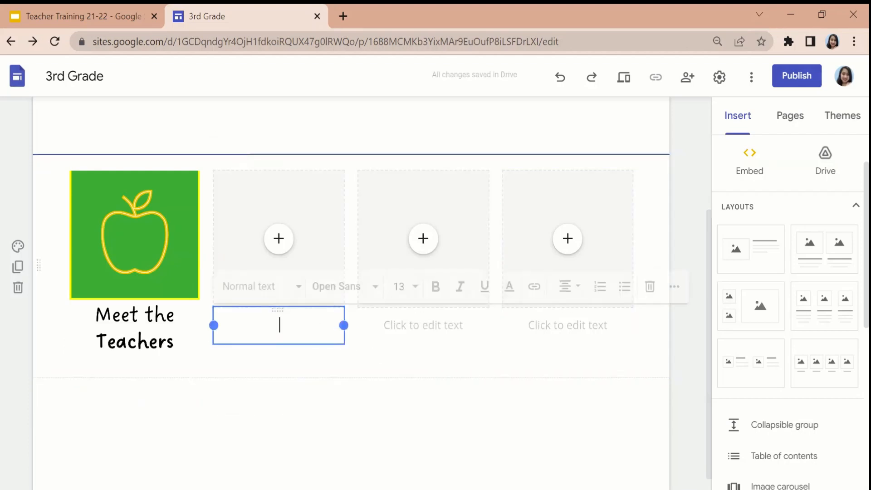
pyautogui.click(654, 299)
pyautogui.click(424, 325)
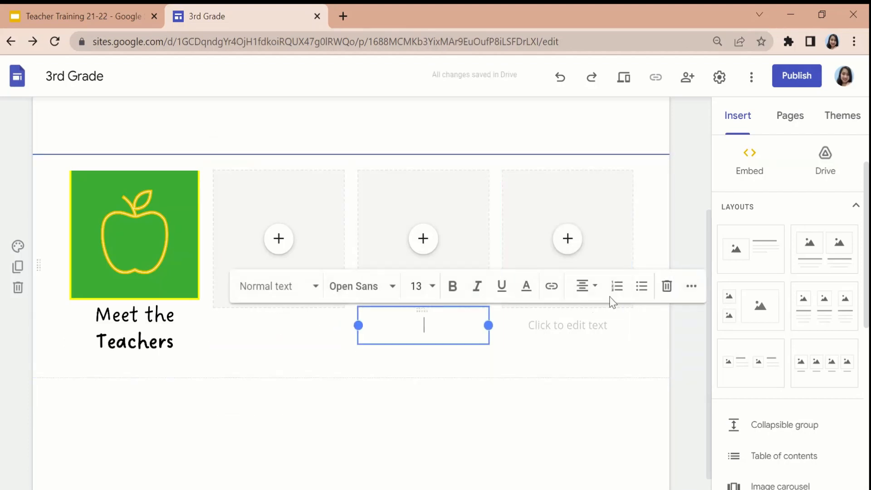
pyautogui.click(667, 288)
pyautogui.click(568, 325)
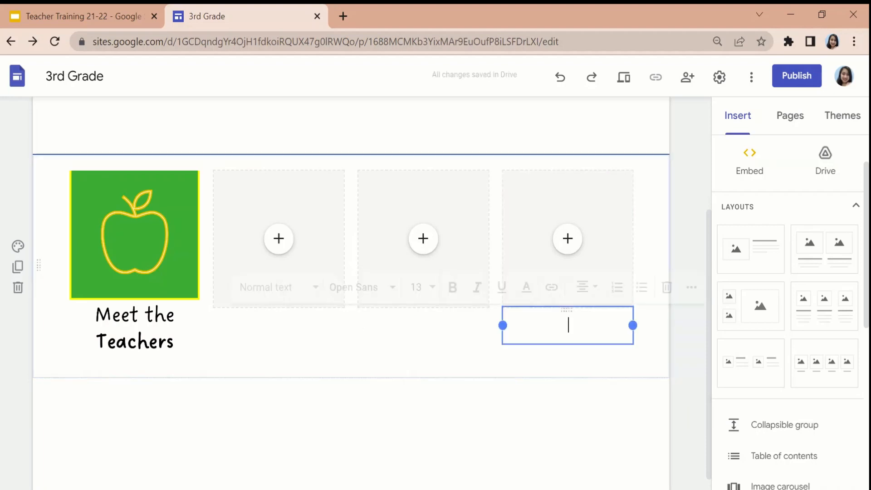
pyautogui.click(667, 288)
# Upload the "Calendaar" picture into the second placeholder and stretch it down to show the whole image.
pyautogui.click(230, 204)
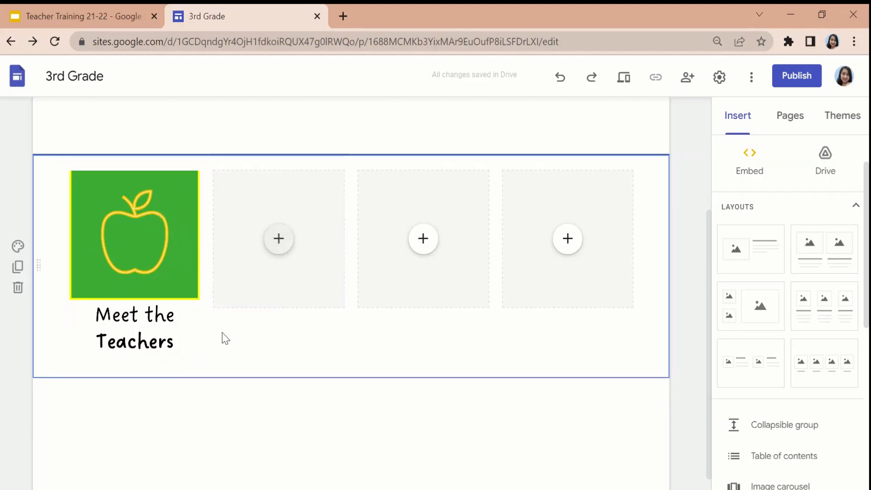
pyautogui.click(279, 244)
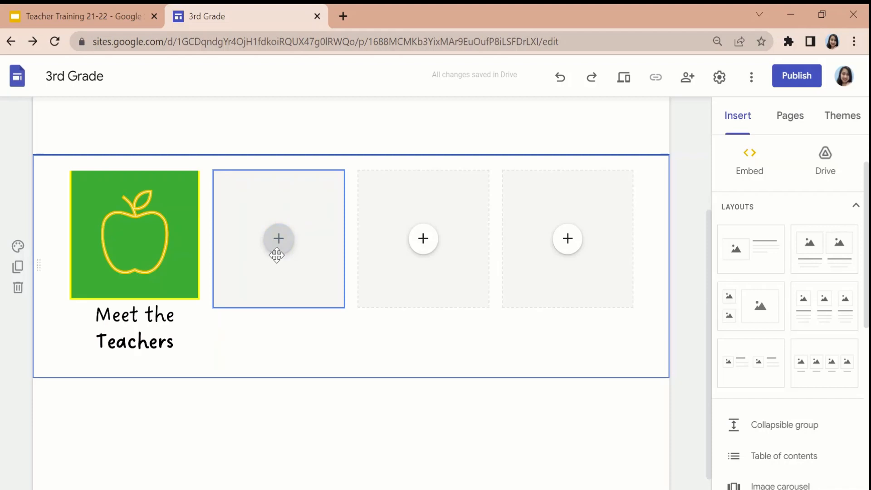
pyautogui.click(279, 247)
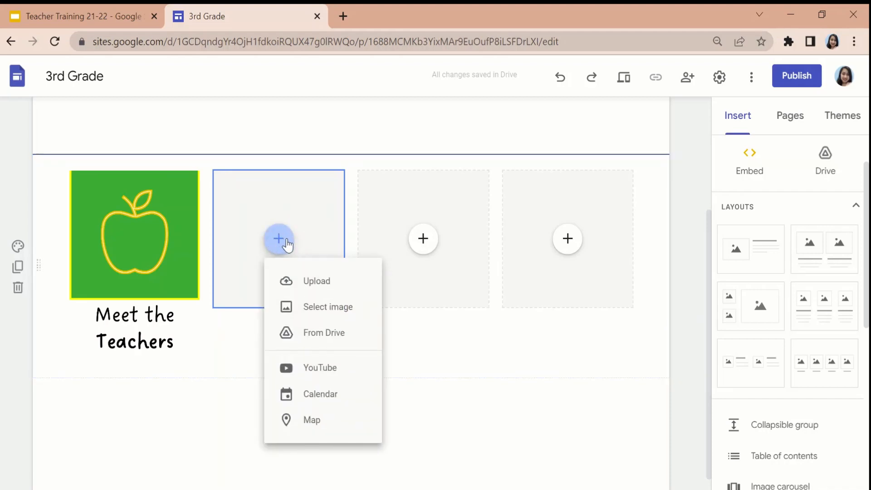
pyautogui.click(294, 281)
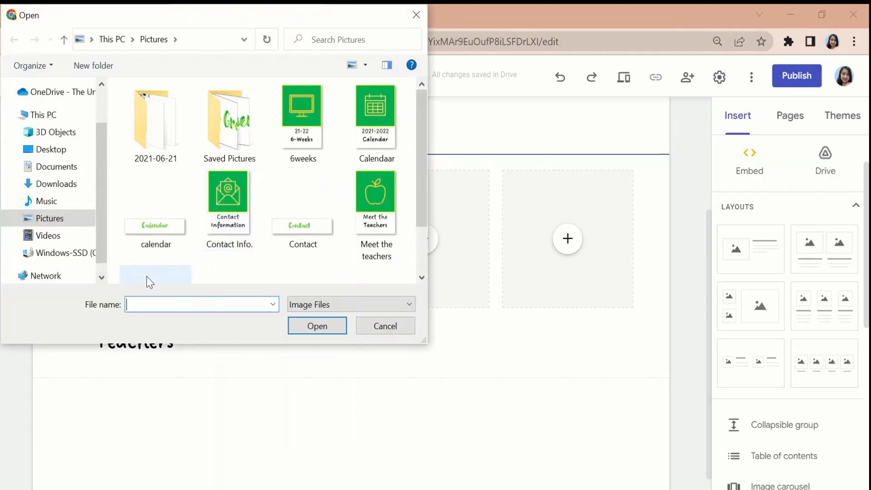
pyautogui.click(367, 124)
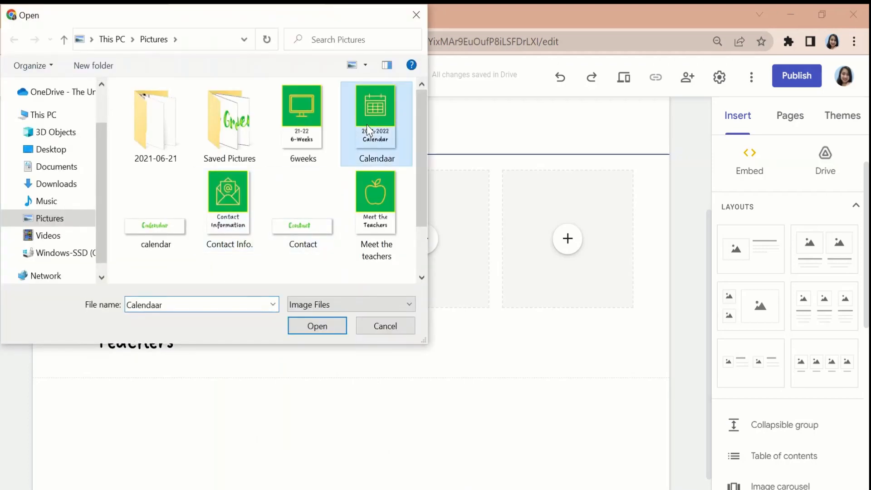
pyautogui.click(337, 325)
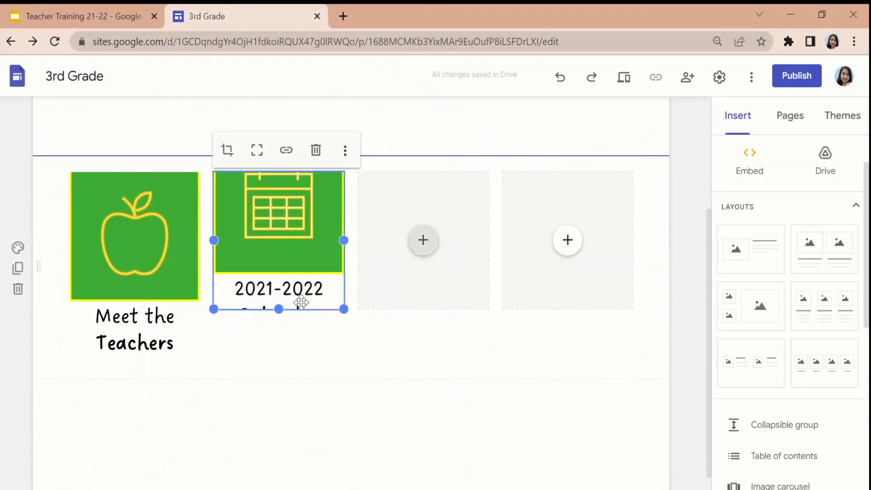
pyautogui.moveTo(277, 310); pyautogui.dragTo(278, 364)
pyautogui.click(418, 376)
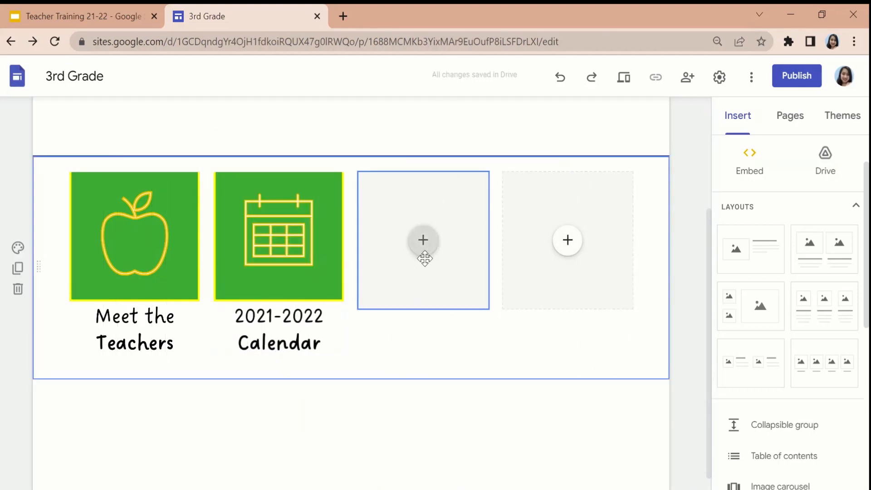
# Upload the "6weeks" picture into the third placeholder and extend its frame down to match the neighbouring images.
pyautogui.click(424, 241)
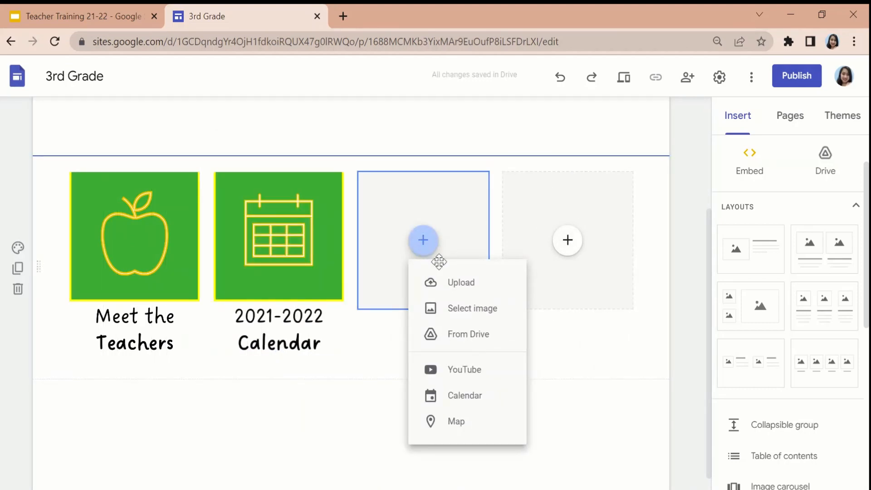
pyautogui.click(454, 284)
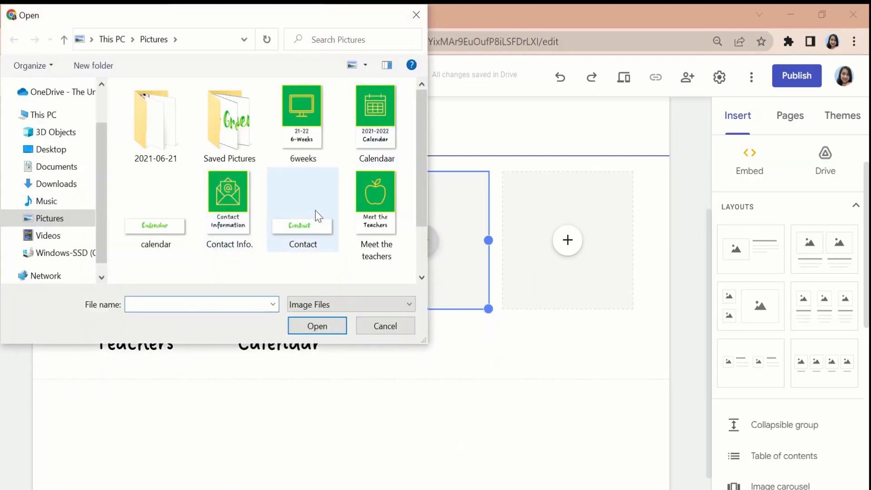
pyautogui.click(301, 119)
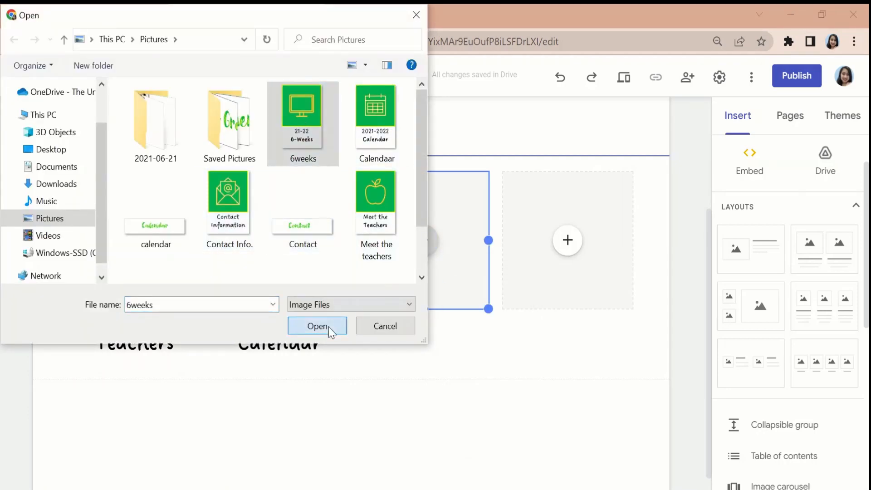
pyautogui.click(328, 327)
pyautogui.moveTo(425, 309); pyautogui.dragTo(426, 365)
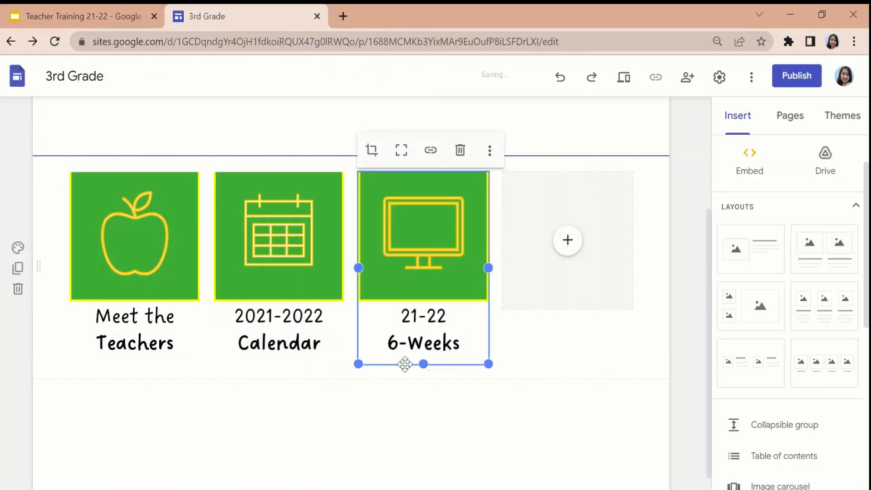
# Upload the "Contact Info." picture into the fourth placeholder and extend its frame down to match the other images.
pyautogui.click(567, 245)
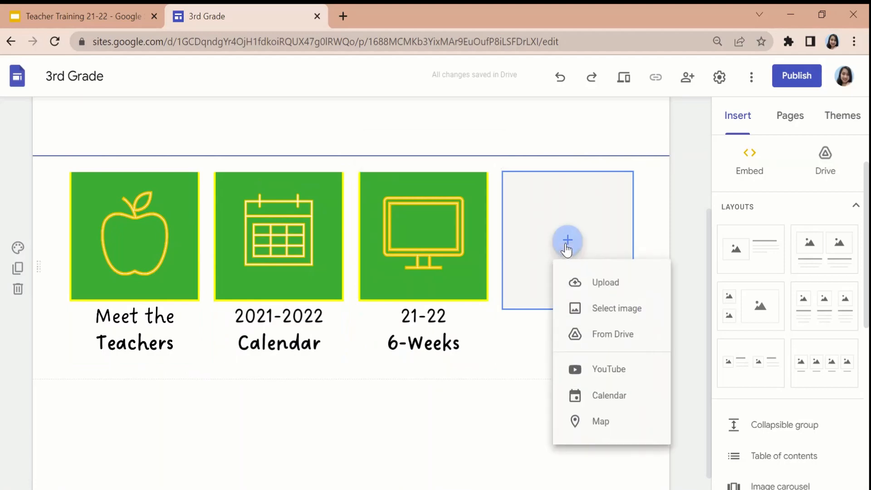
pyautogui.click(591, 282)
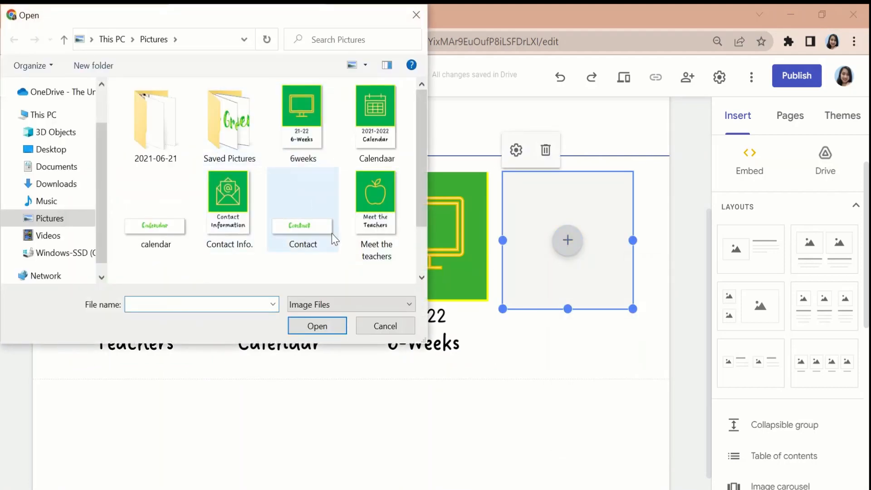
pyautogui.click(245, 242)
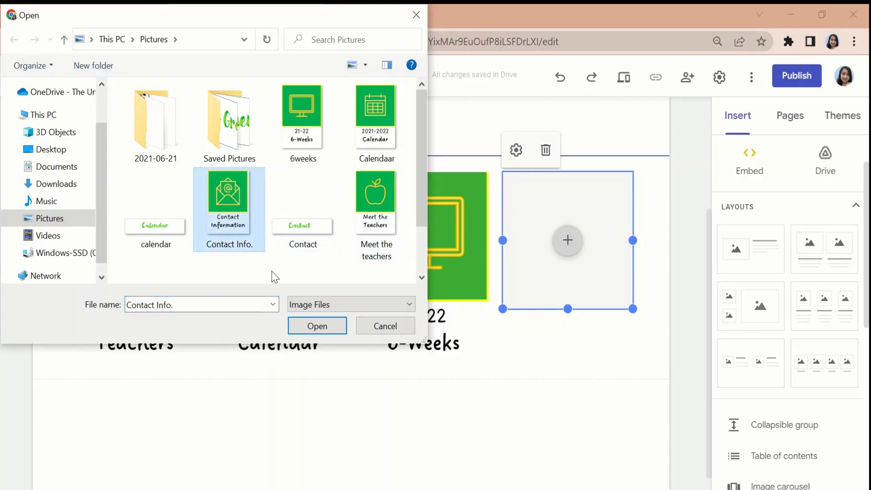
pyautogui.click(314, 326)
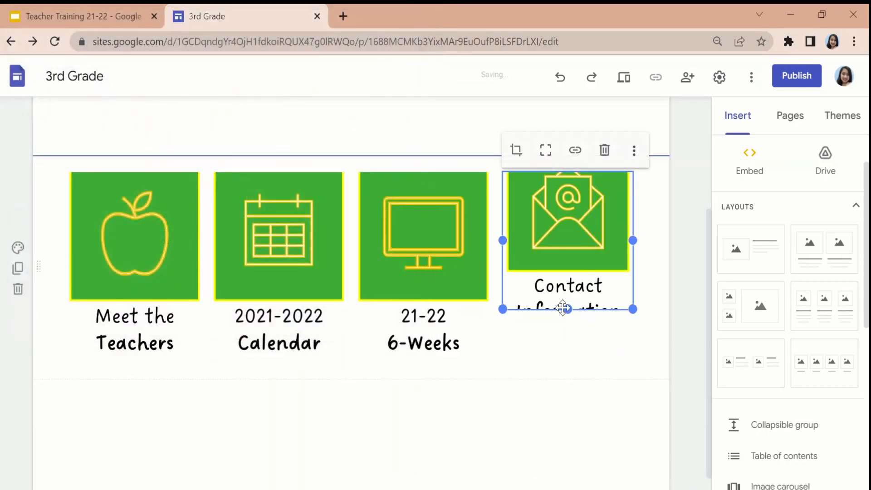
pyautogui.moveTo(568, 309); pyautogui.dragTo(568, 366)
pyautogui.scroll(3, 662, 339)
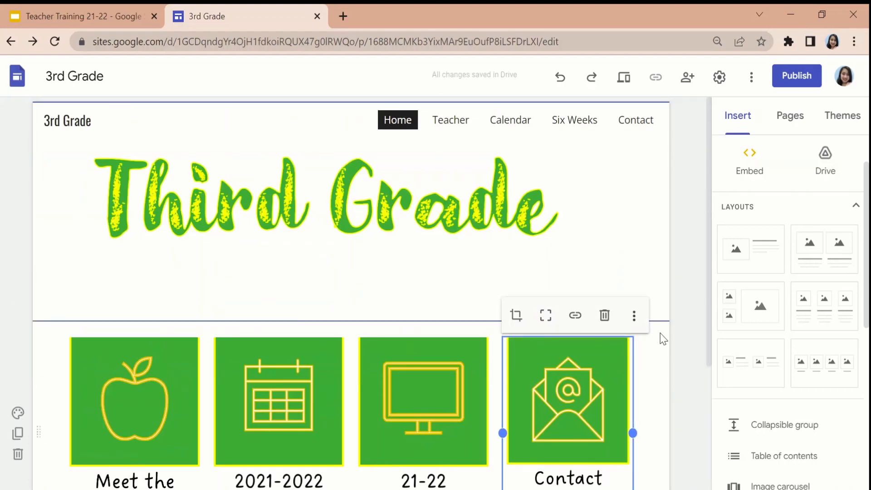
pyautogui.click(681, 315)
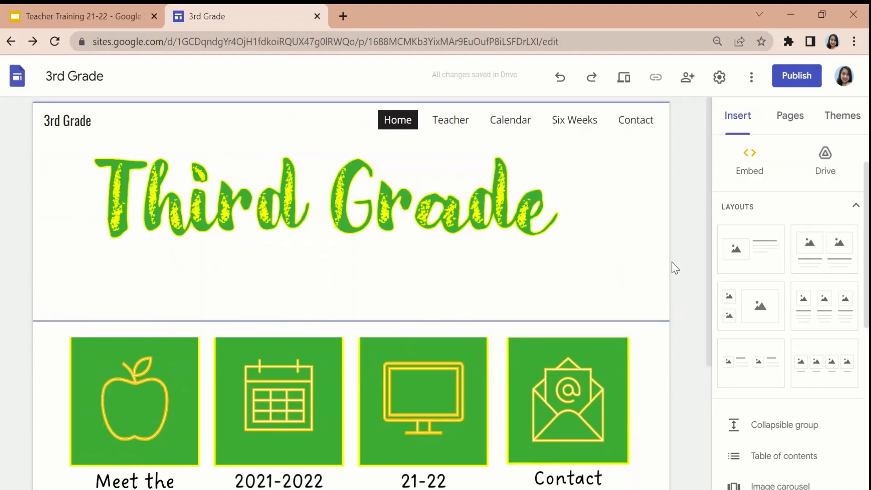
# Preview the site, check the Home, Teacher, Calendar, Six Weeks and Contact pages, and exit the preview.
pyautogui.click(624, 83)
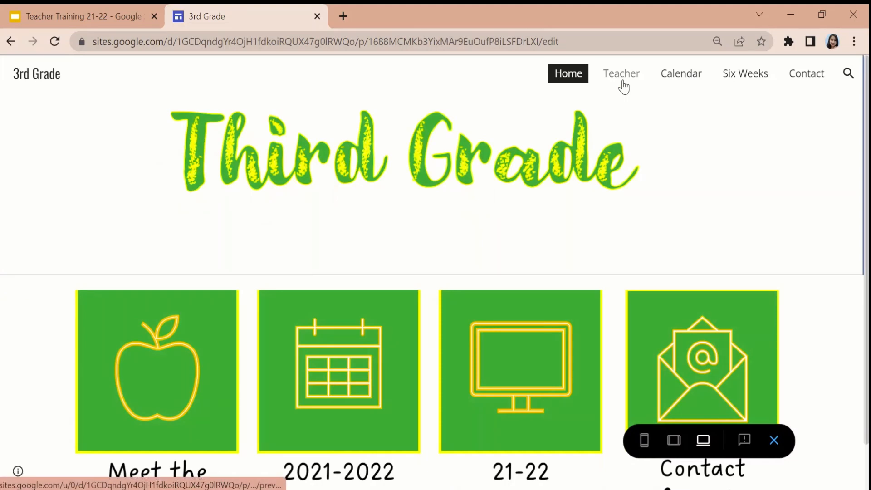
pyautogui.scroll(-1, 636, 145)
pyautogui.scroll(1, 639, 147)
pyautogui.scroll(-1, 639, 148)
pyautogui.scroll(1, 638, 146)
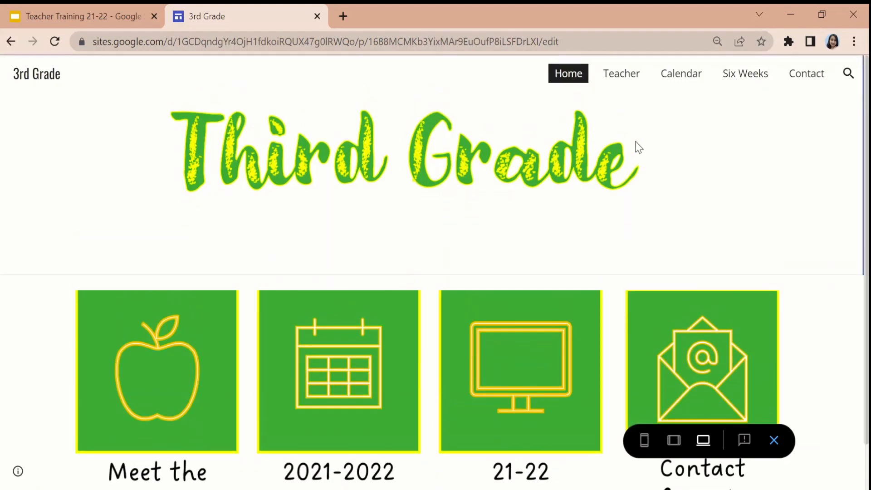
pyautogui.click(621, 74)
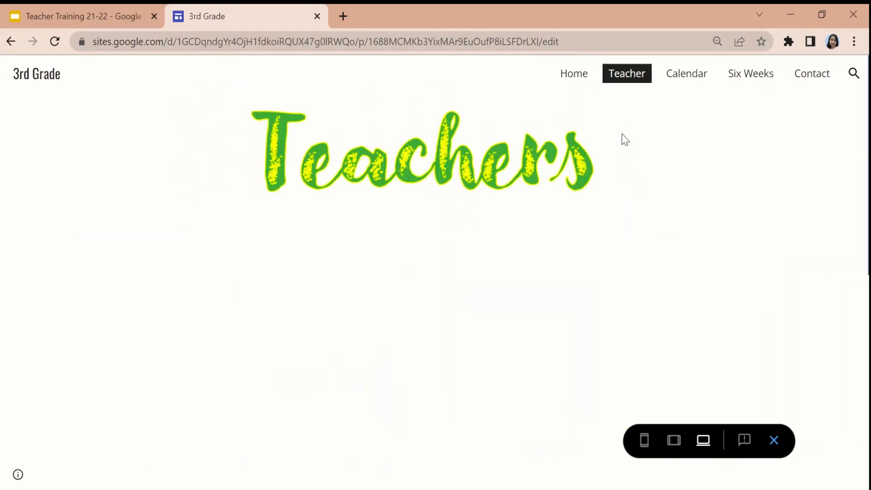
pyautogui.click(679, 76)
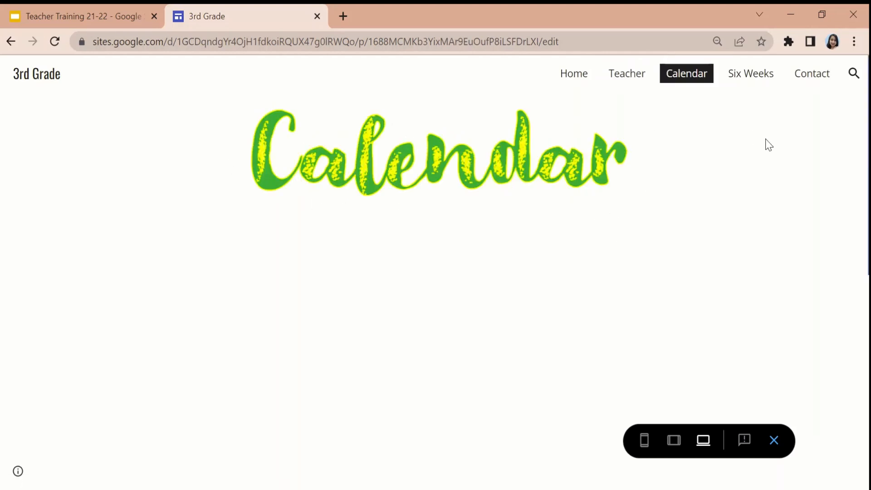
pyautogui.click(748, 81)
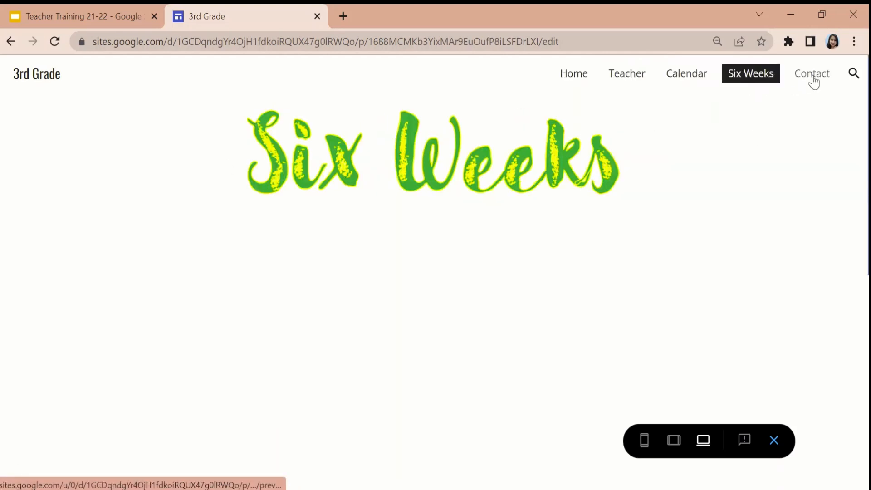
pyautogui.click(814, 82)
pyautogui.click(574, 81)
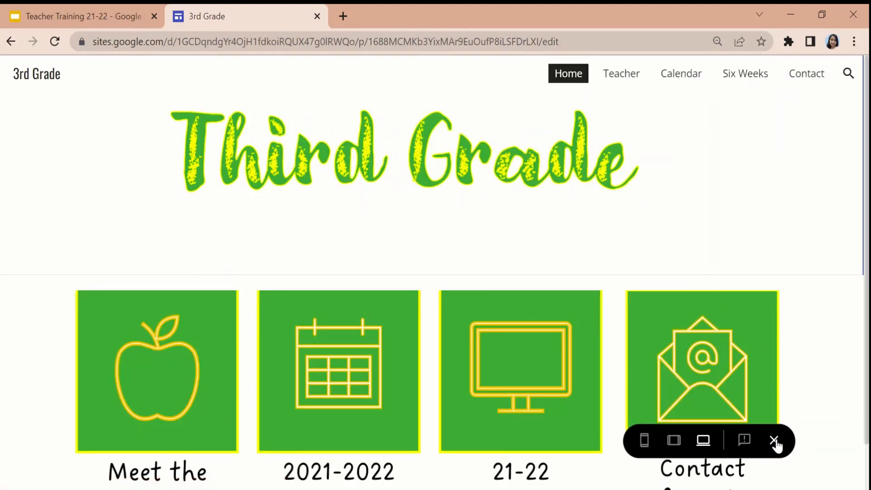
pyautogui.click(775, 442)
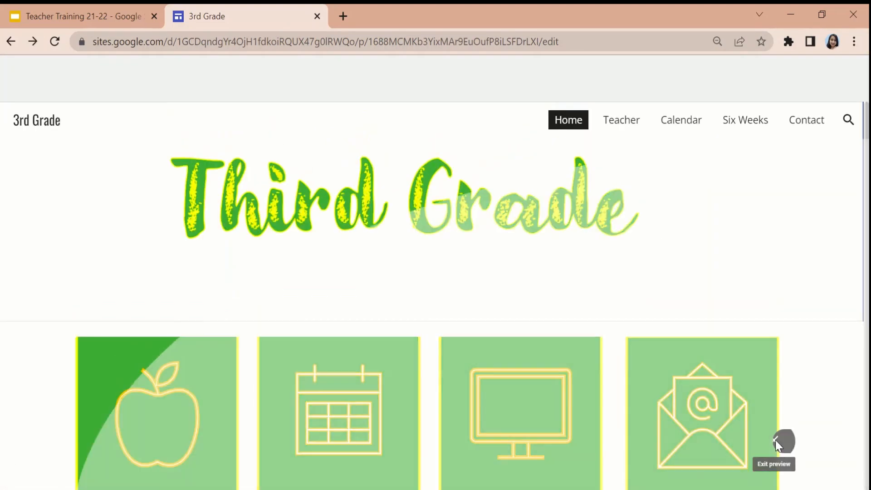
pyautogui.scroll(-3, 509, 294)
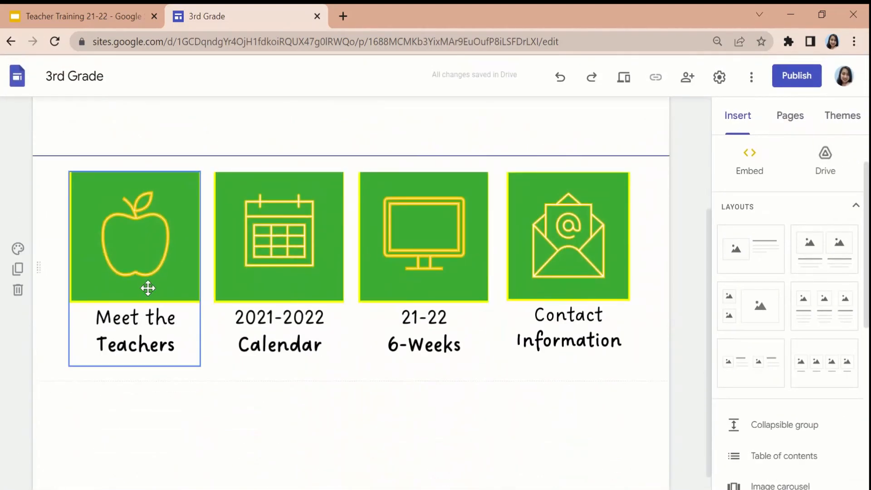
pyautogui.scroll(3, 540, 303)
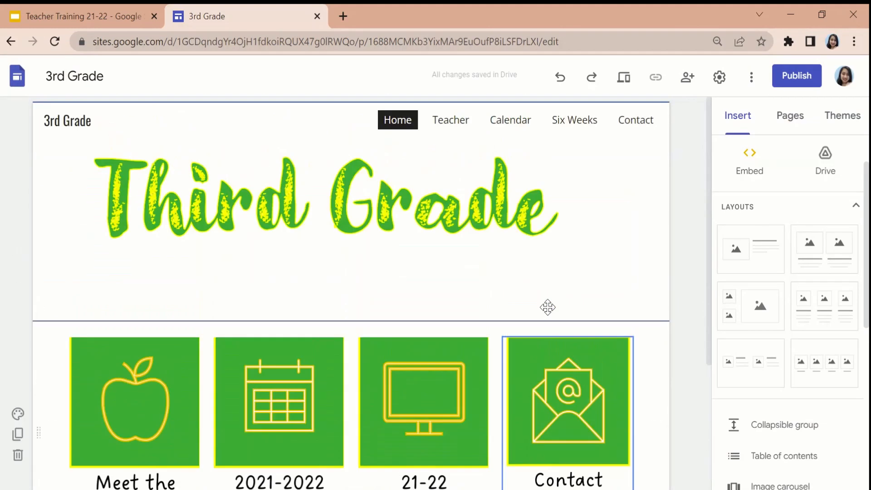
pyautogui.scroll(-3, 404, 339)
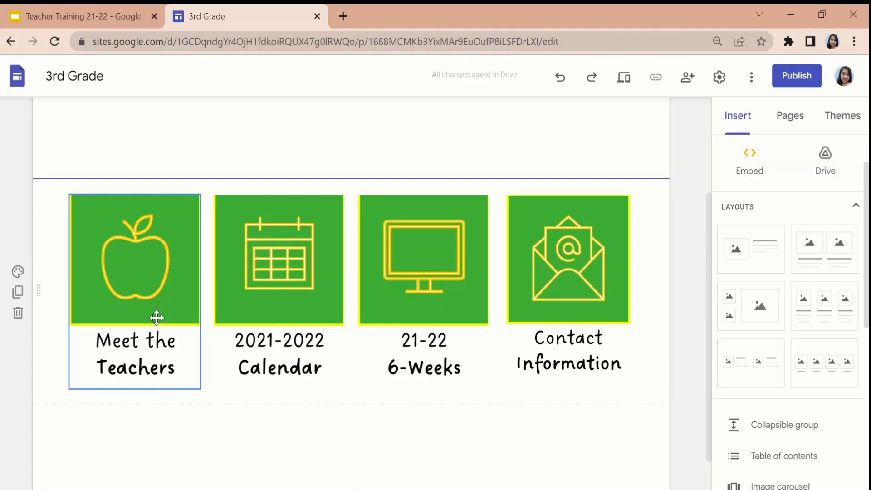
# Link the "Meet the Teachers" picture on the home page to the site's Teacher page.
pyautogui.click(136, 257)
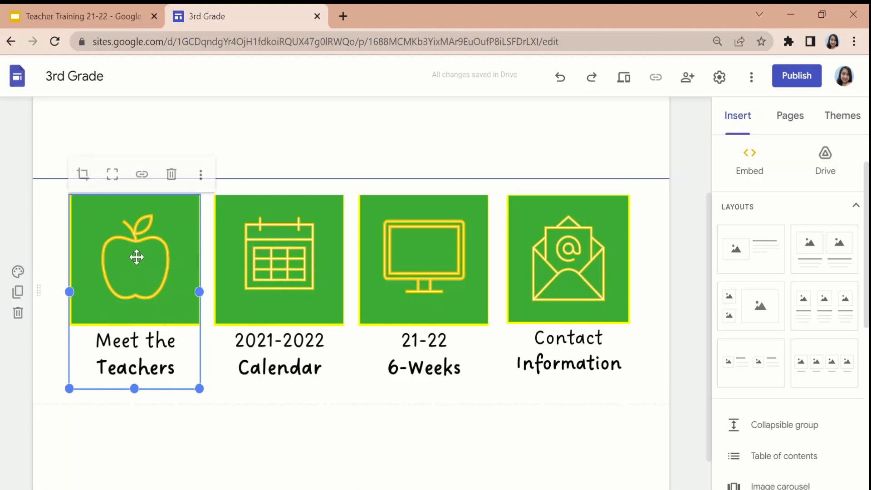
pyautogui.click(142, 180)
pyautogui.scroll(-1, 155, 268)
pyautogui.scroll(1, 155, 267)
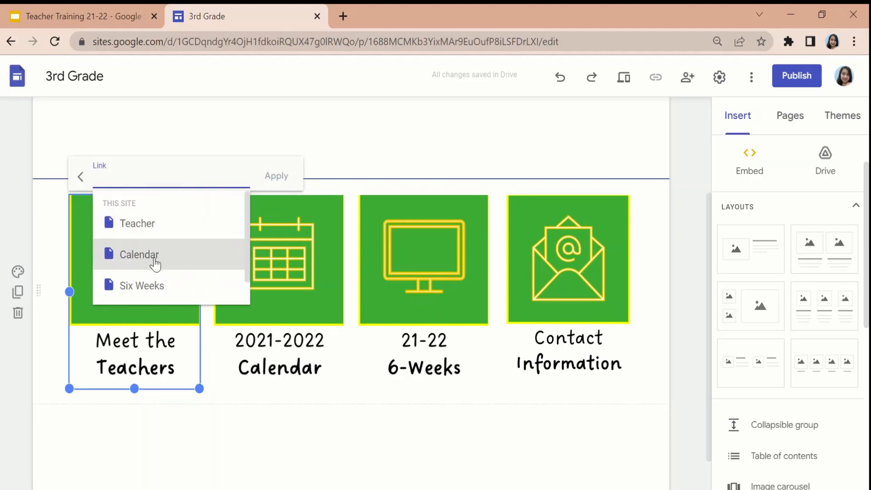
pyautogui.click(155, 234)
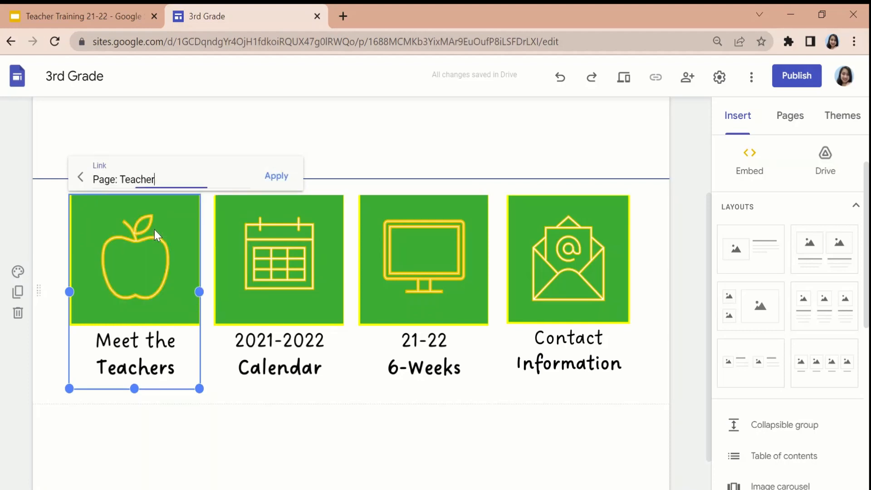
pyautogui.click(276, 177)
# Link the "2021-2022 Calendar" picture to the site's Calendar page.
pyautogui.click(296, 231)
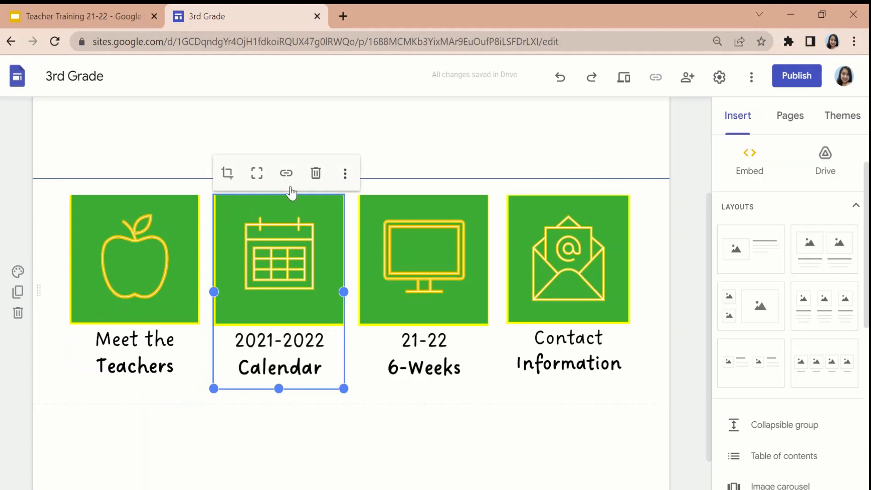
pyautogui.click(290, 169)
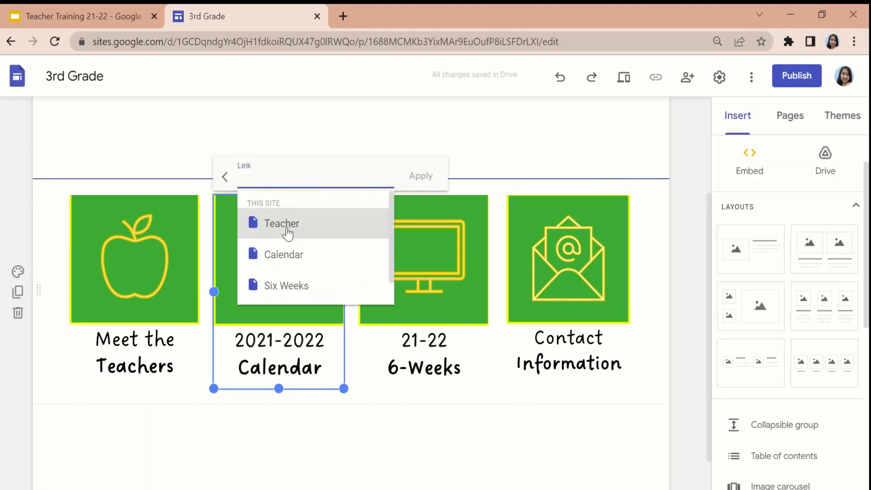
pyautogui.click(290, 250)
pyautogui.click(418, 176)
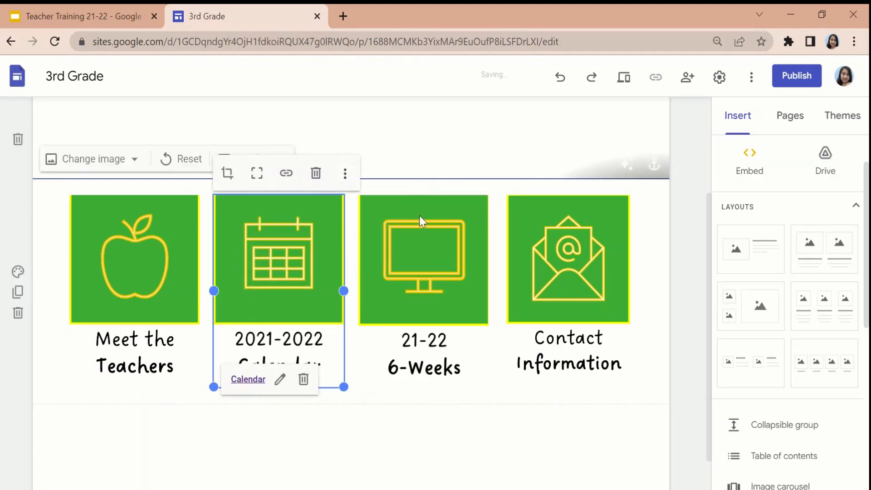
# Link the "21-22 6-Weeks" picture to the site's Six Weeks page.
pyautogui.click(421, 244)
pyautogui.click(429, 174)
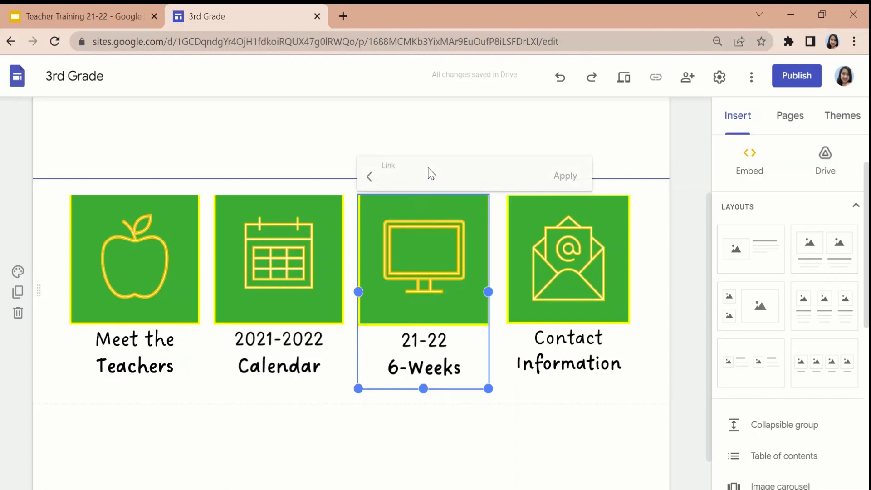
pyautogui.click(436, 287)
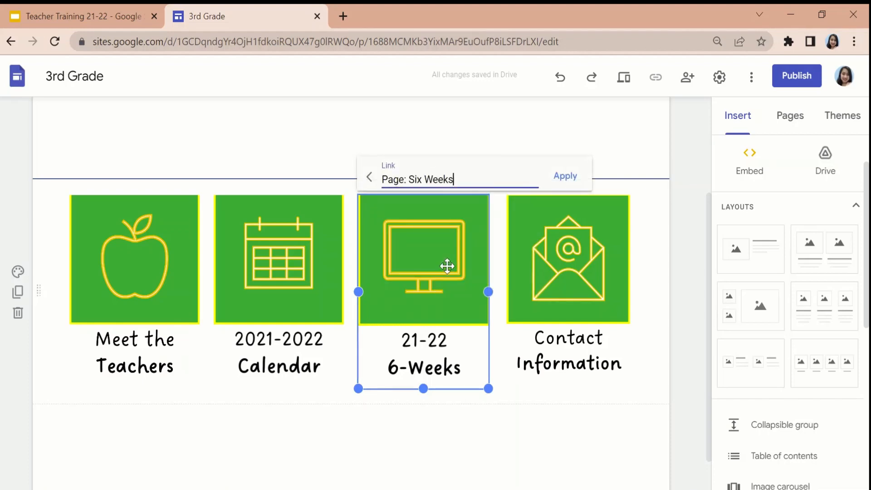
pyautogui.click(567, 178)
# Link the "Contact Information" picture to the site's Contact page and deselect the picture.
pyautogui.click(575, 223)
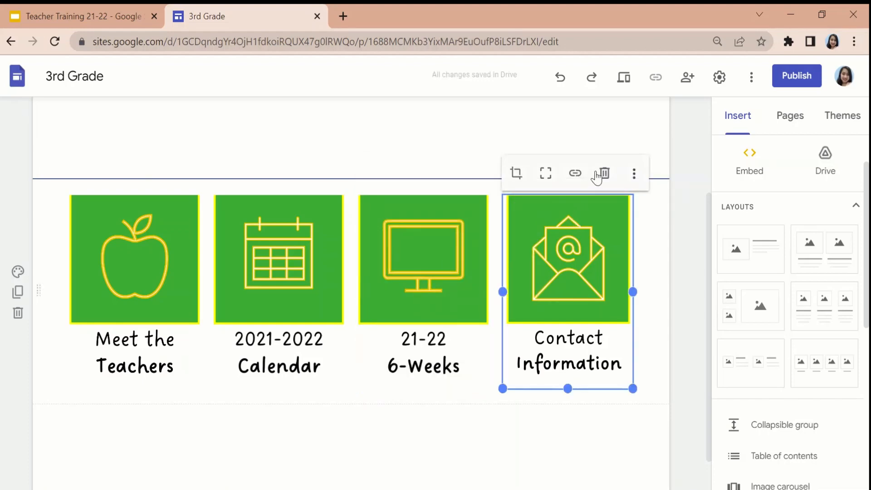
pyautogui.click(581, 176)
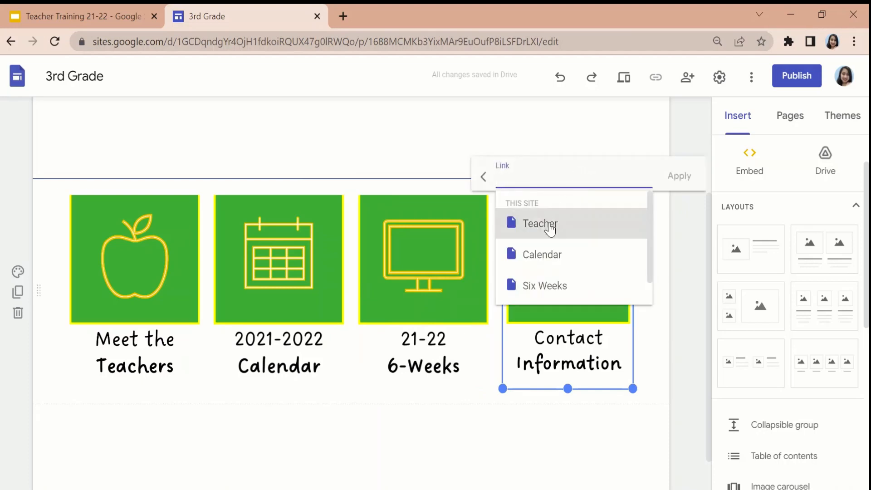
pyautogui.scroll(-1, 549, 254)
pyautogui.click(552, 291)
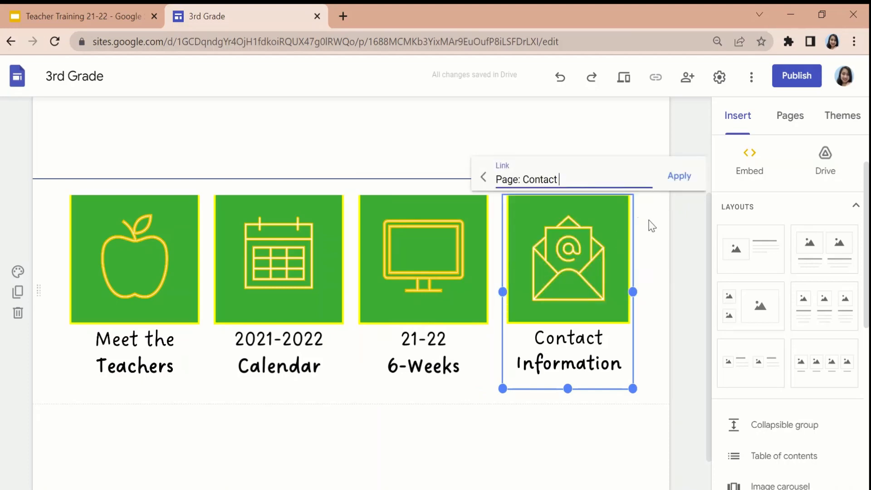
pyautogui.click(685, 180)
pyautogui.scroll(1, 675, 269)
pyautogui.click(663, 274)
# Preview the site, test the link of the "Meet the Teachers" picture, and exit the preview.
pyautogui.scroll(2, 663, 274)
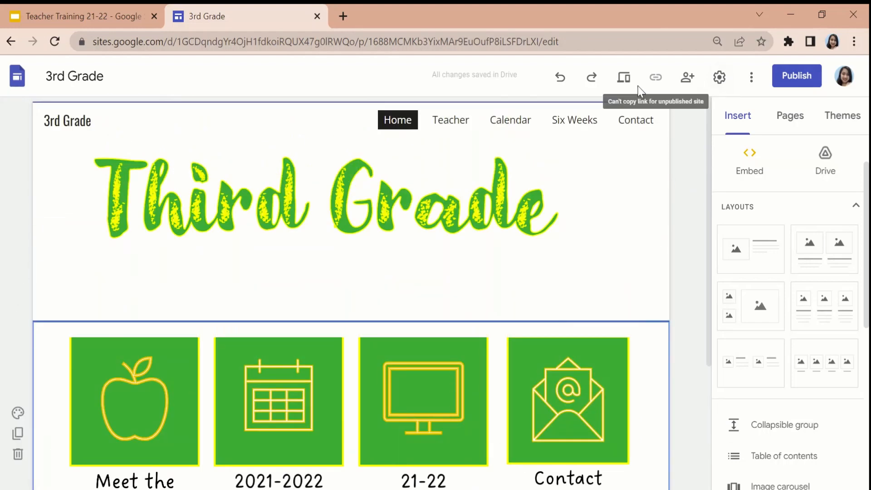
pyautogui.click(626, 81)
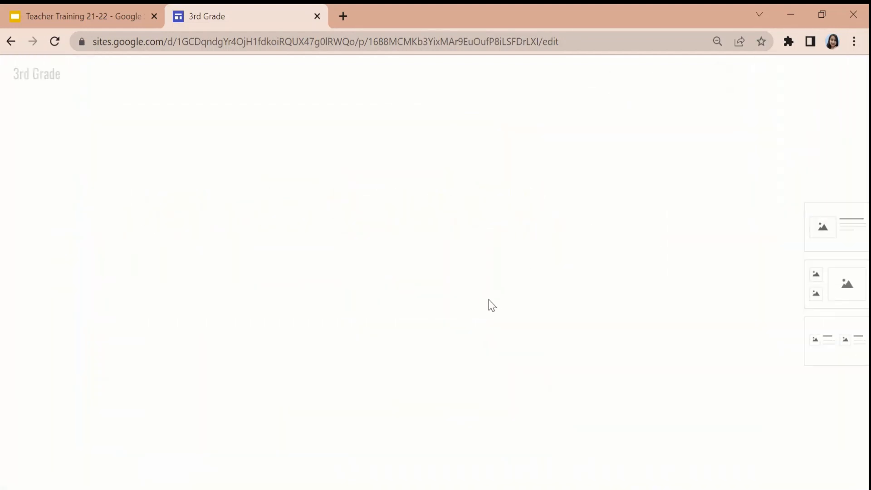
pyautogui.scroll(-1, 484, 309)
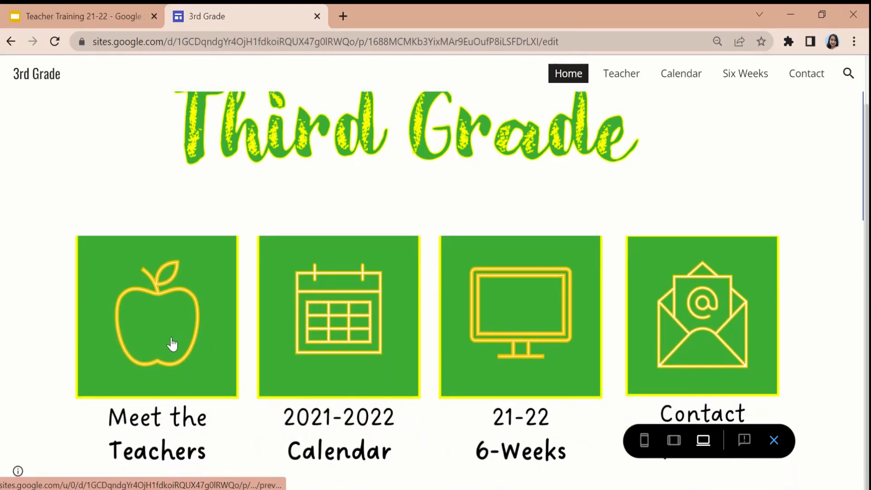
pyautogui.click(172, 345)
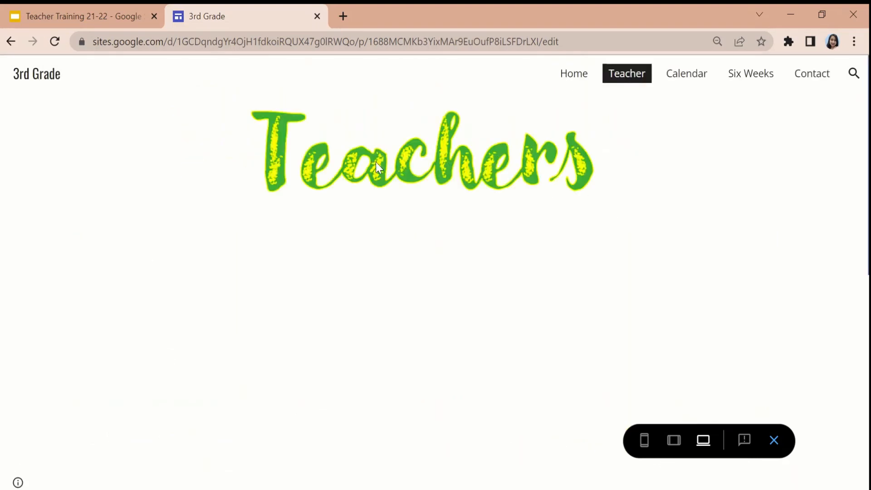
pyautogui.click(775, 440)
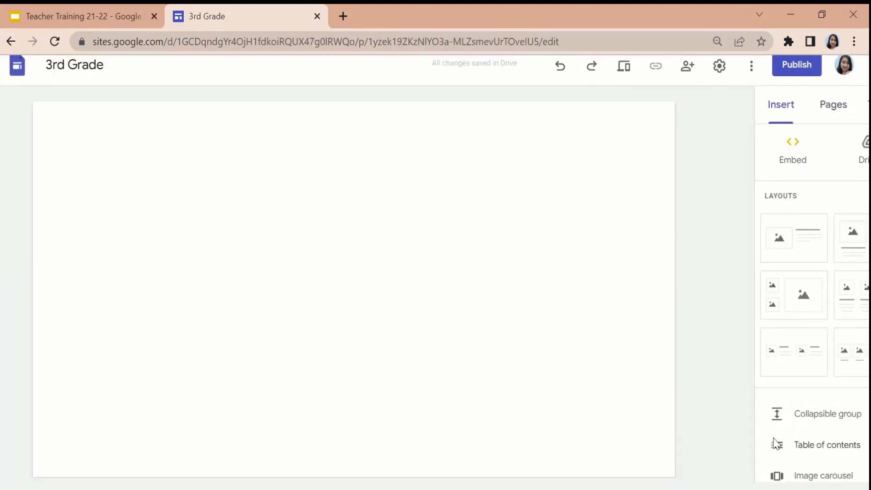
pyautogui.click(507, 489)
pyautogui.click(850, 314)
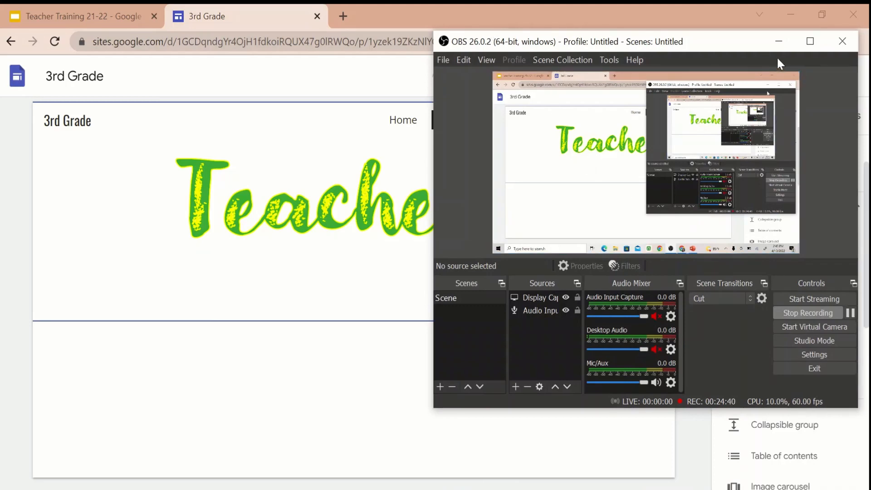
pyautogui.click(778, 43)
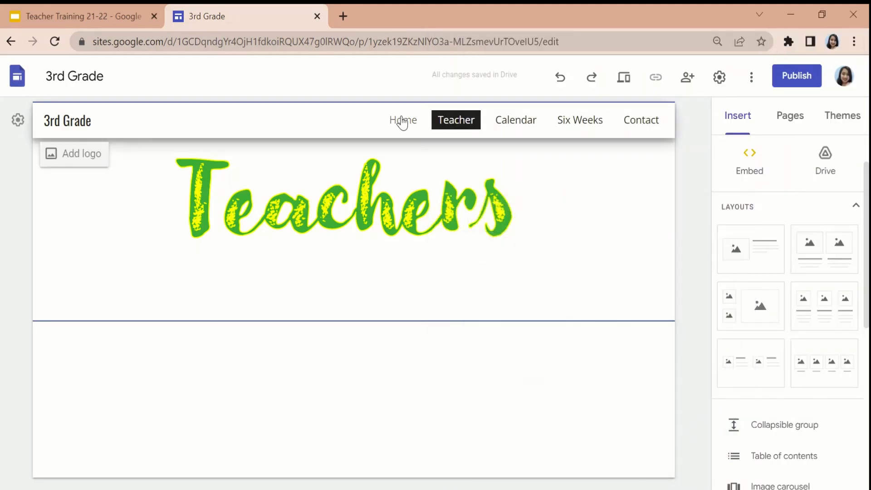
pyautogui.click(402, 122)
pyautogui.scroll(-4, 395, 255)
pyautogui.scroll(3, 375, 297)
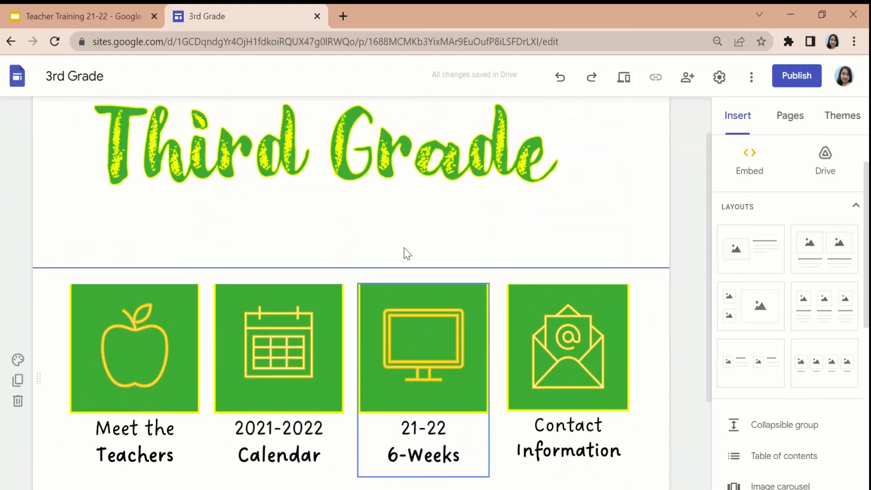
pyautogui.scroll(2, 375, 296)
pyautogui.click(457, 121)
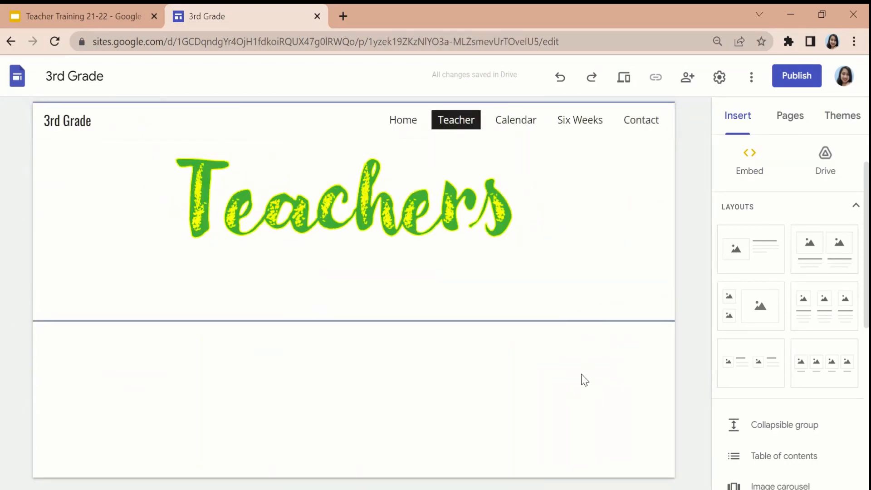
pyautogui.click(406, 121)
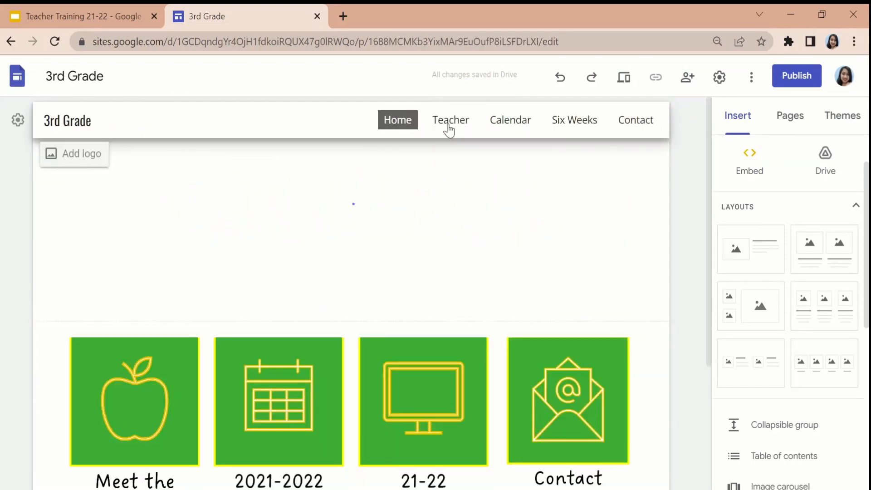
# Add the single-image layout with text beside it to the Teacher page and look at its placeholder's image source options.
pyautogui.click(461, 123)
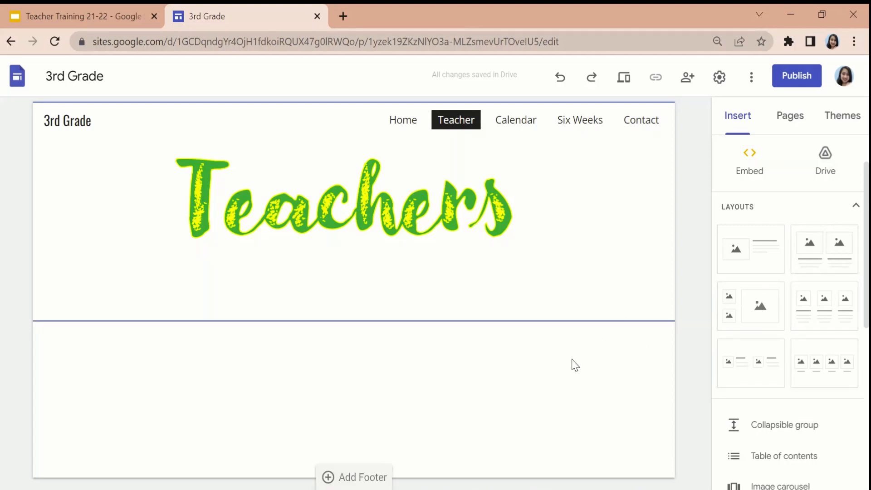
pyautogui.click(760, 262)
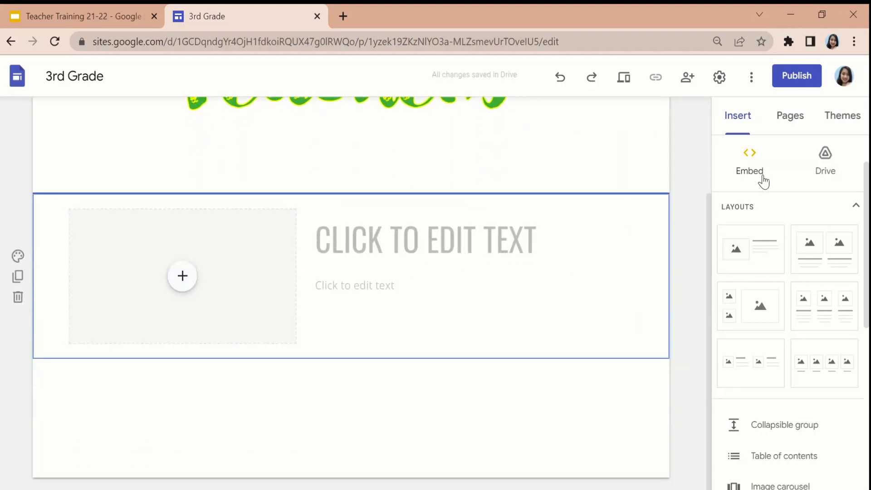
pyautogui.scroll(1, 768, 247)
pyautogui.scroll(-2, 767, 245)
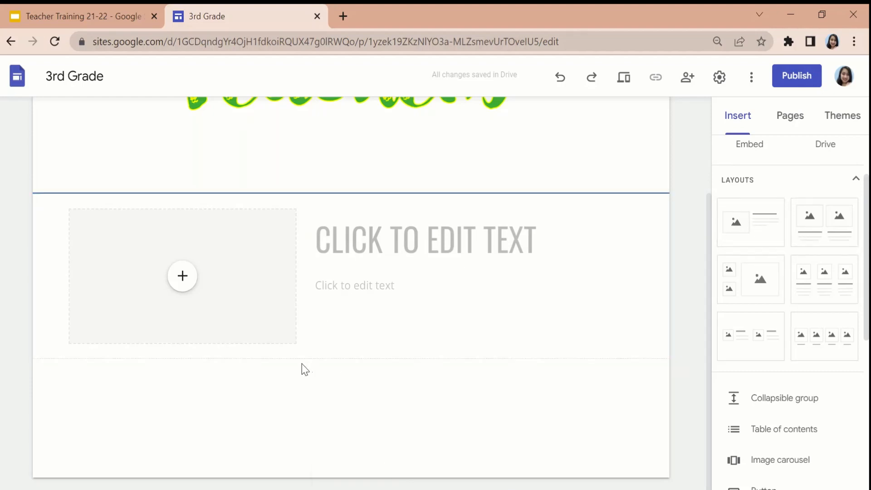
pyautogui.scroll(2, 303, 367)
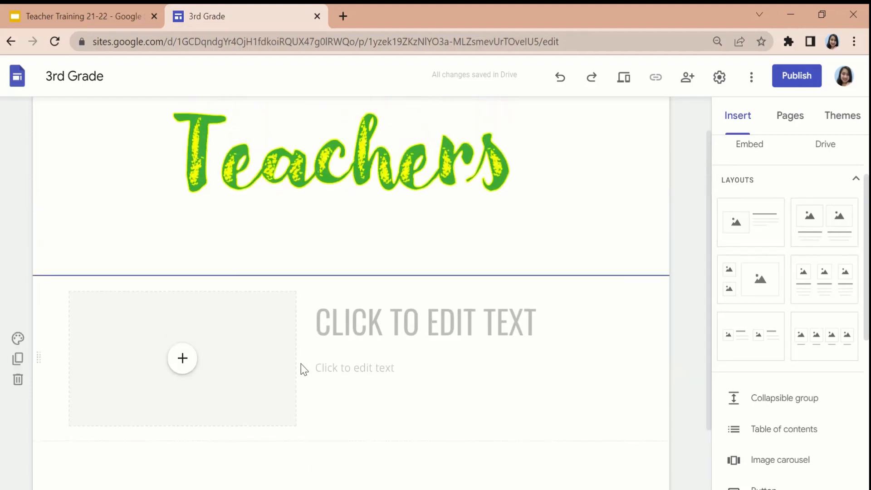
pyautogui.click(182, 362)
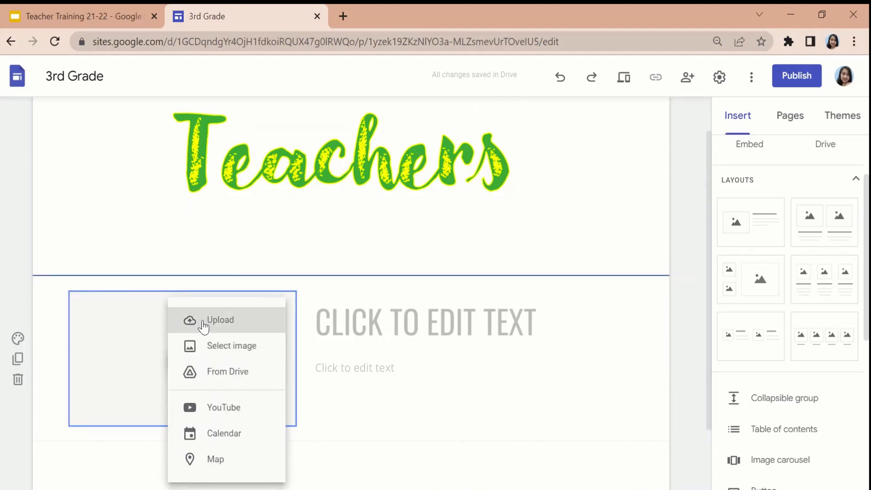
pyautogui.click(200, 288)
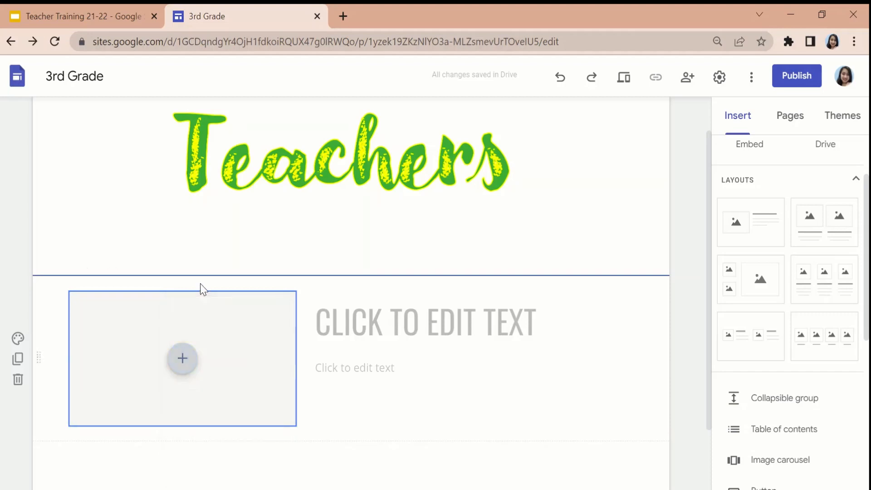
# Enter the teacher's name as the title beside the image placeholder, leaving the body text below it empty.
pyautogui.click(409, 322)
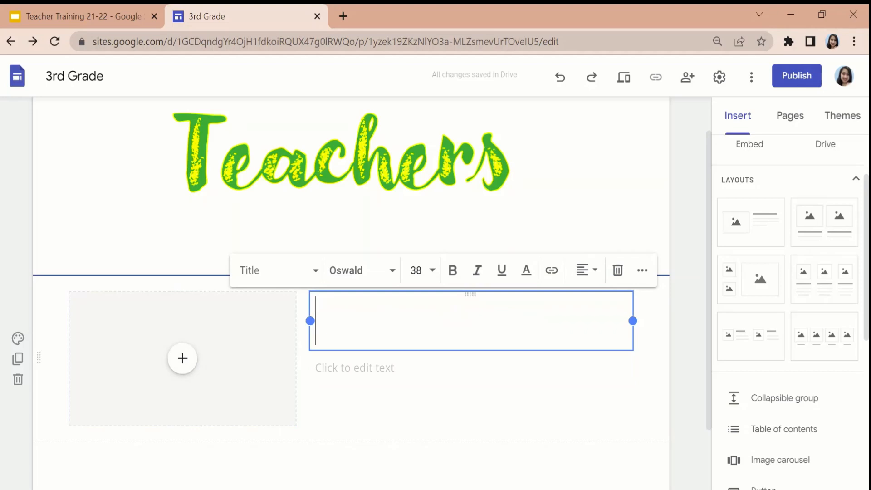
pyautogui.write('MS. ELIZONDO')
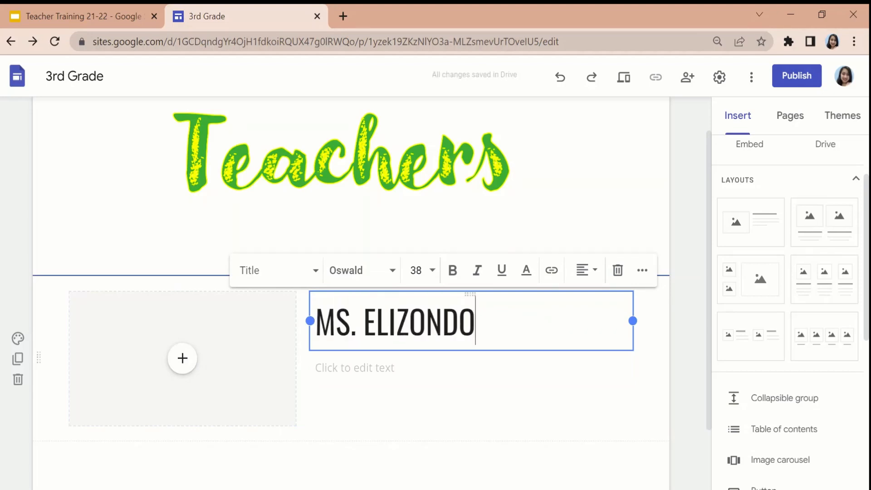
pyautogui.click(355, 368)
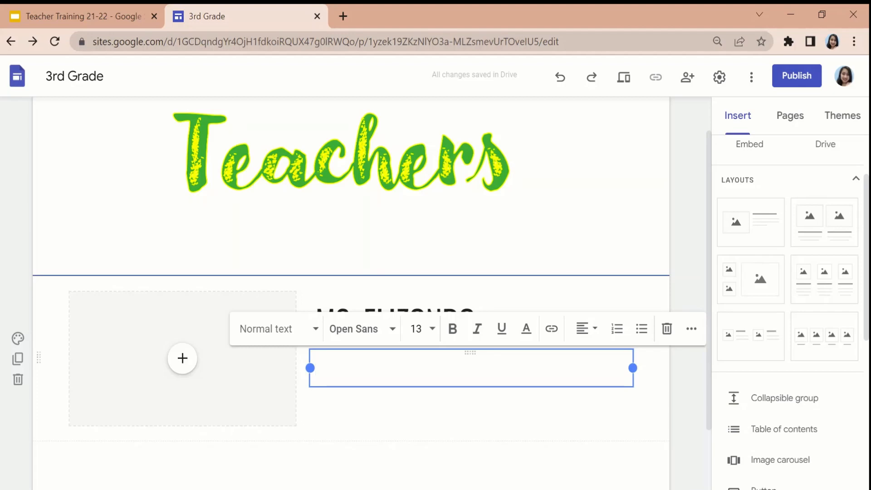
pyautogui.click(467, 461)
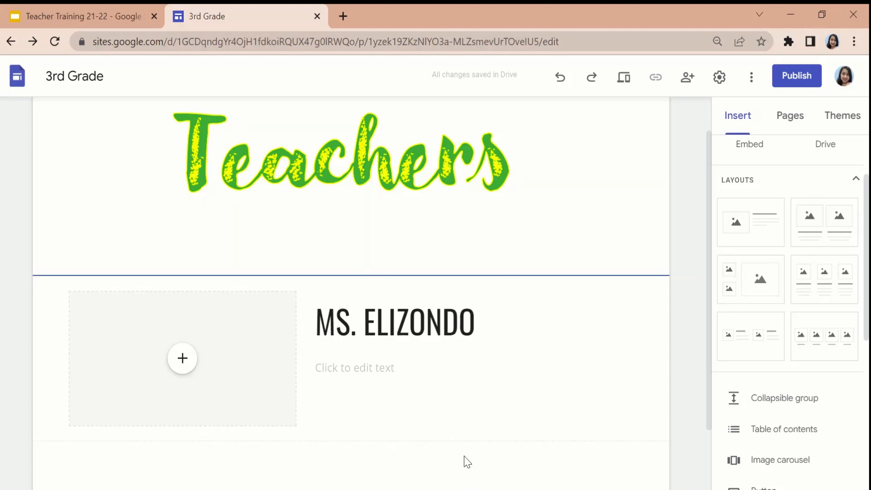
# Look over the Teacher page's header and new layout section, and open the Calendar page.
pyautogui.scroll(1, 508, 354)
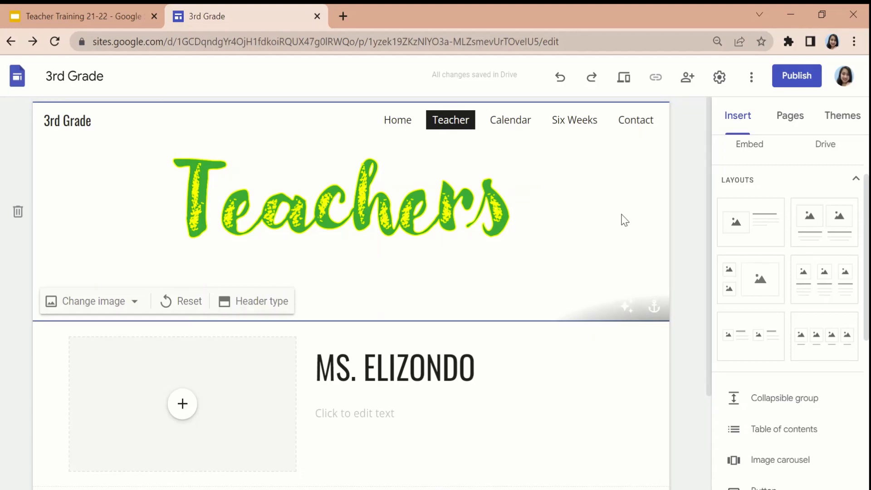
pyautogui.scroll(-3, 631, 258)
pyautogui.scroll(3, 630, 258)
pyautogui.scroll(-3, 241, 415)
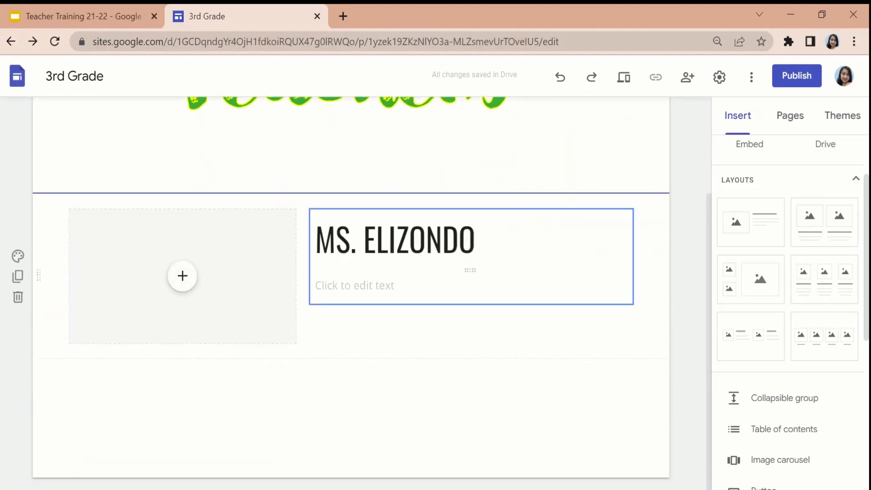
pyautogui.scroll(3, 471, 271)
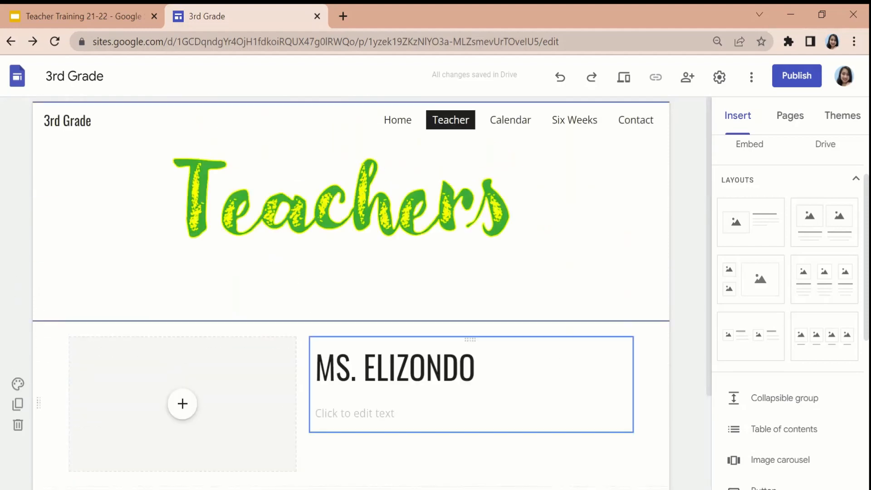
pyautogui.click(529, 127)
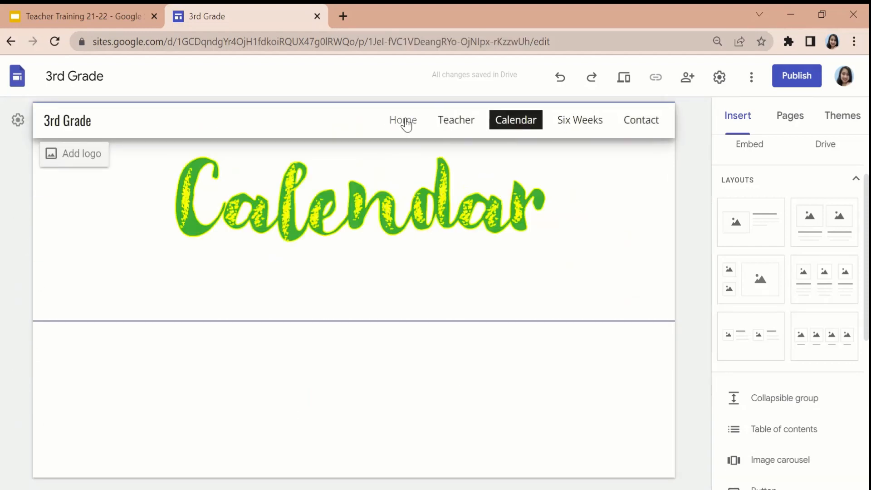
# Return to the Teacher page and add two more single-image layouts with text beside the image below the first teacher section.
pyautogui.click(407, 125)
pyautogui.click(448, 126)
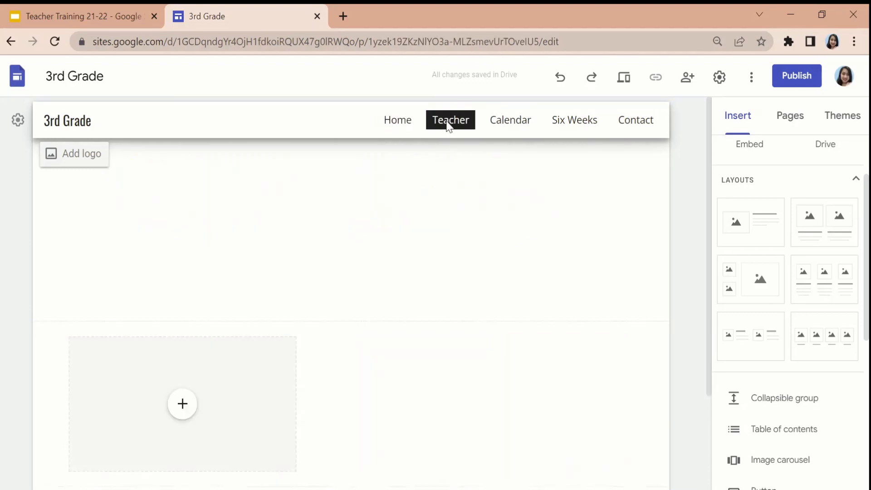
pyautogui.click(499, 126)
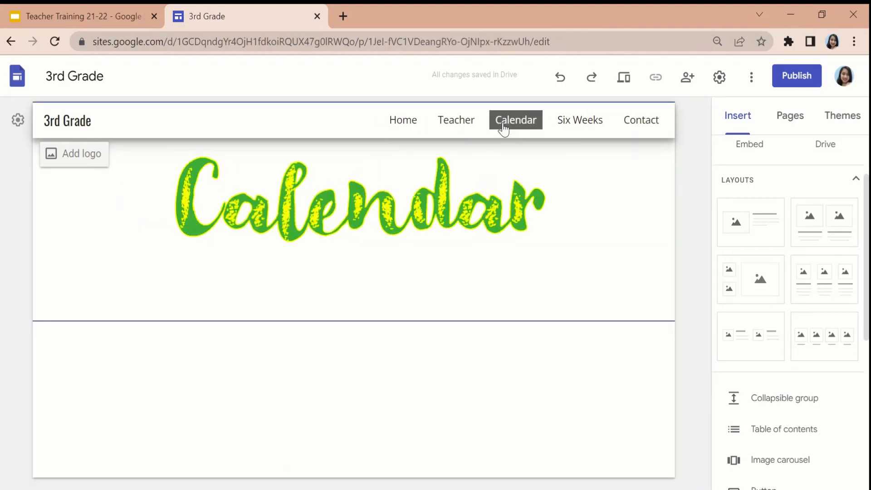
pyautogui.click(460, 128)
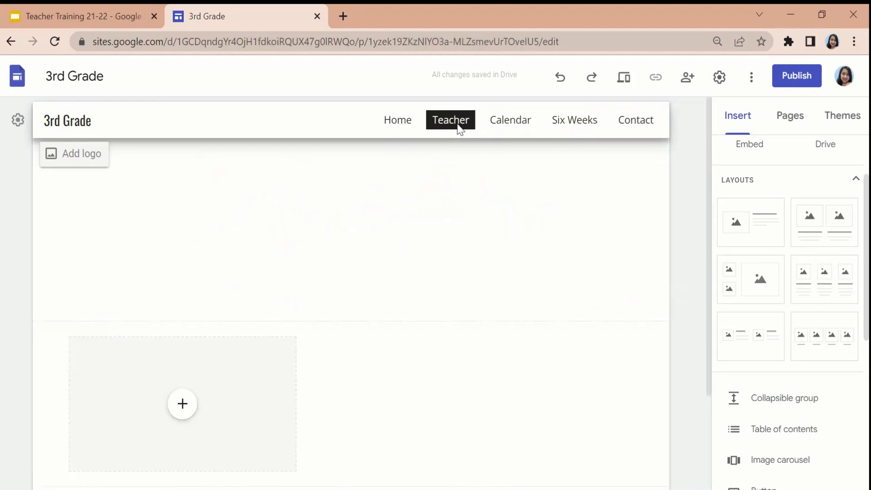
pyautogui.scroll(-3, 350, 365)
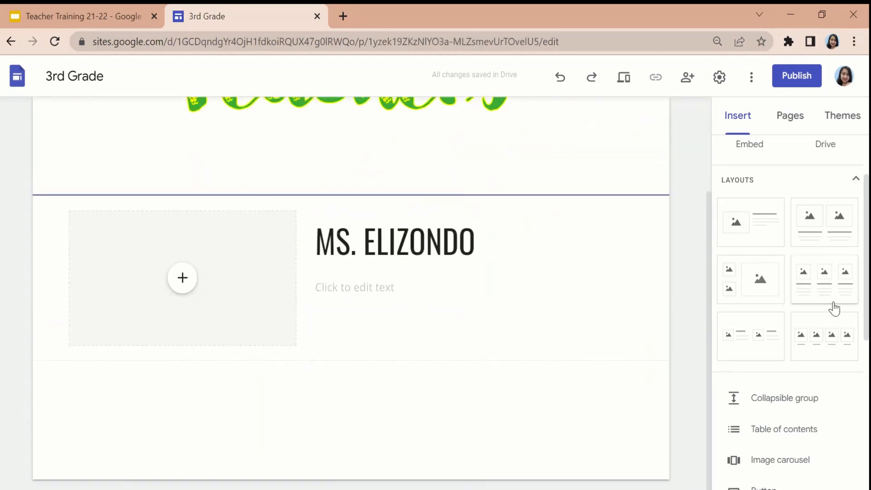
pyautogui.scroll(3, 424, 191)
pyautogui.scroll(-3, 558, 227)
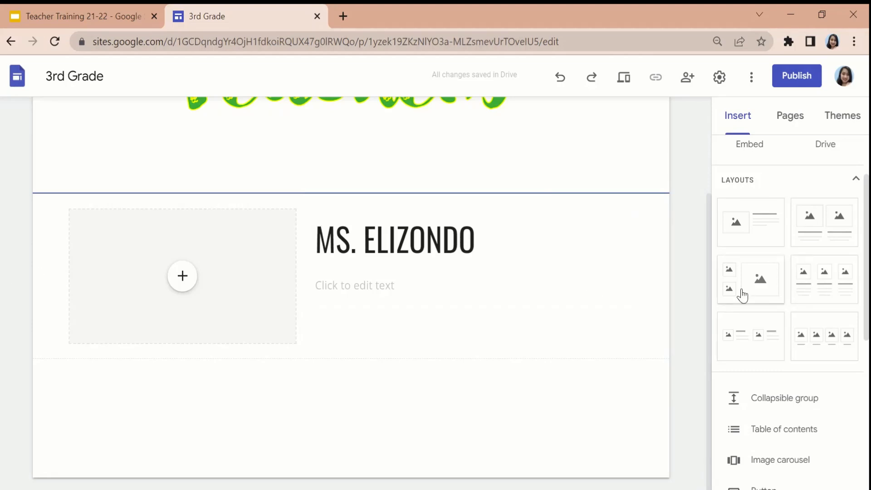
pyautogui.click(766, 241)
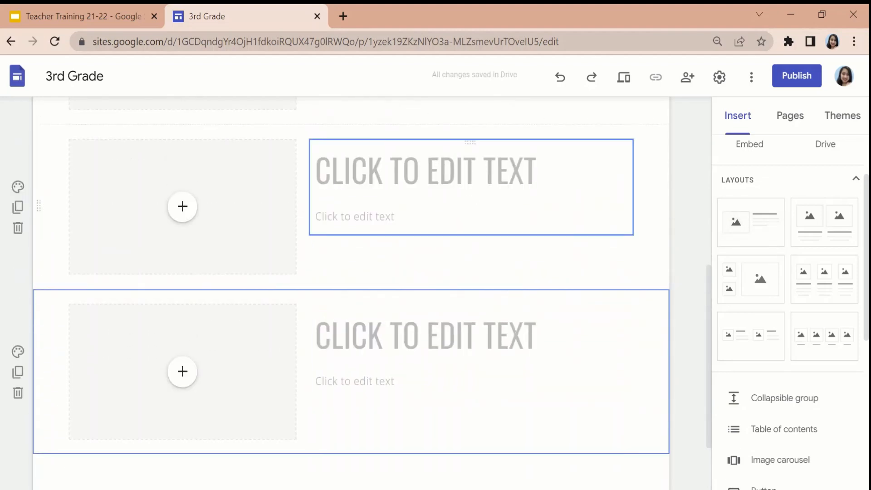
# Look at the text options of the first new section's title, leave it empty, and look over the Teacher page.
pyautogui.click(411, 164)
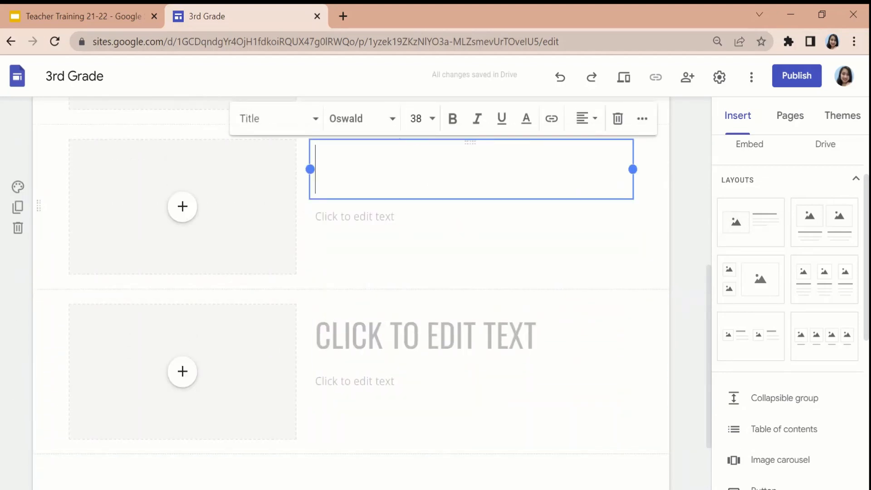
pyautogui.click(382, 120)
pyautogui.click(539, 155)
pyautogui.click(638, 194)
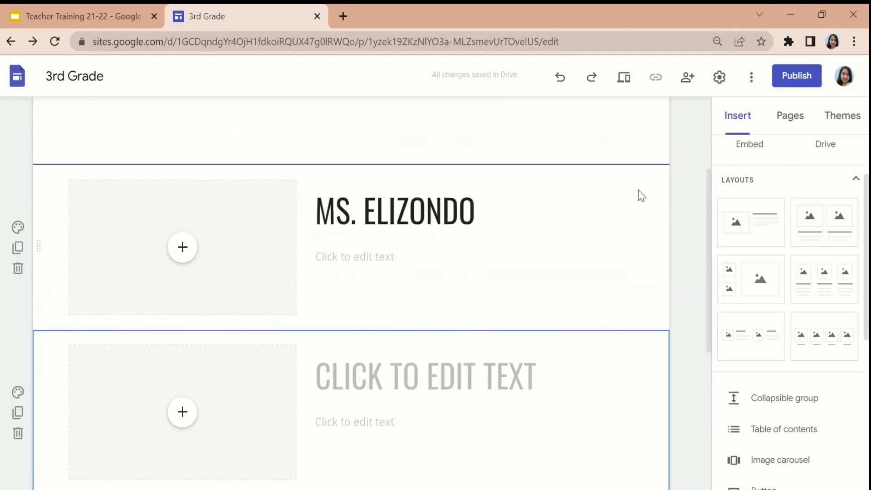
pyautogui.scroll(3, 351, 290)
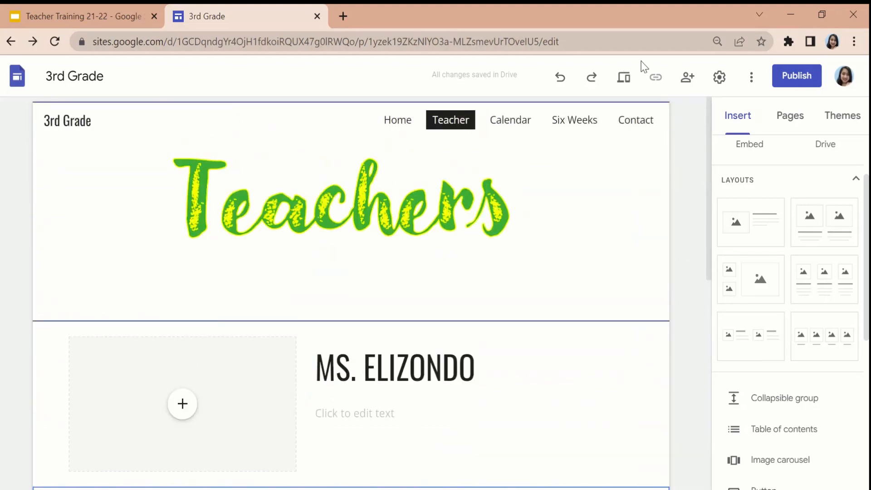
# Open the Calendar page and insert the first "Sample Class" calendar below the header.
pyautogui.click(499, 125)
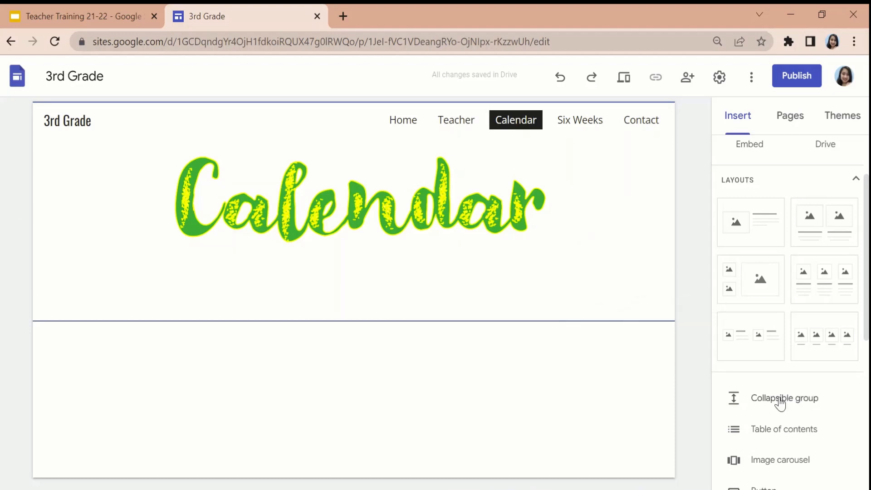
pyautogui.scroll(-5, 778, 402)
pyautogui.scroll(5, 780, 402)
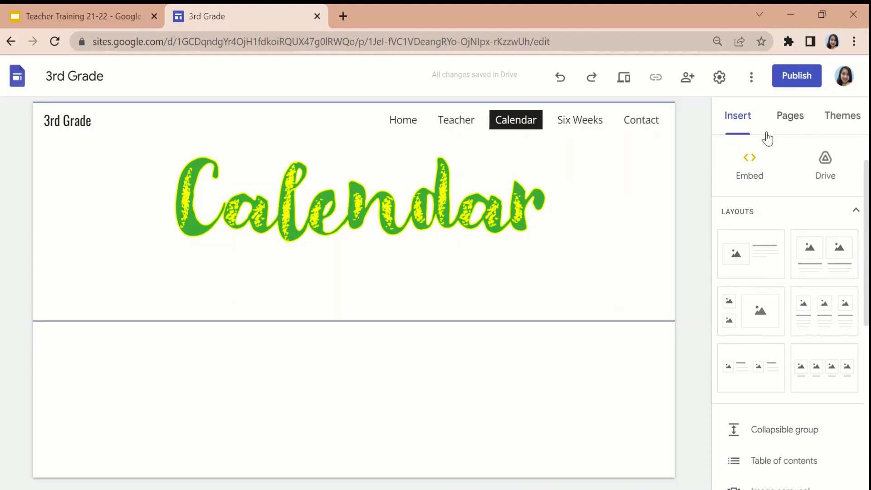
pyautogui.scroll(1, 760, 208)
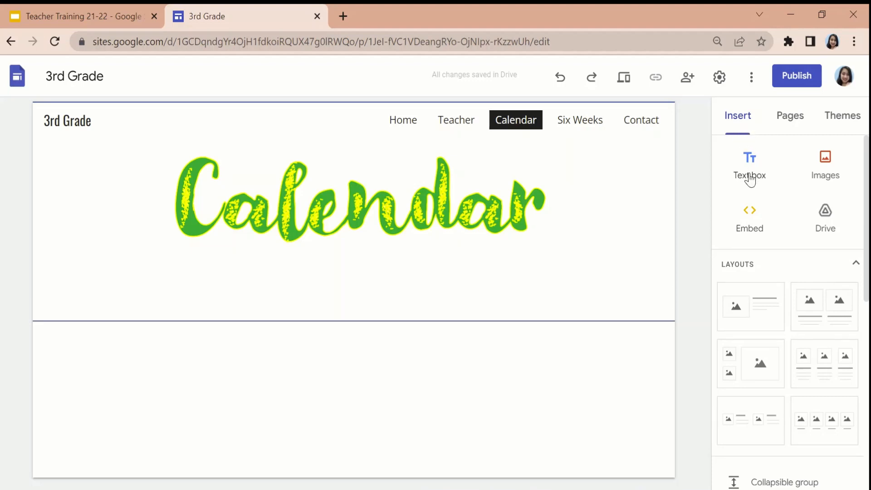
pyautogui.scroll(-7, 826, 199)
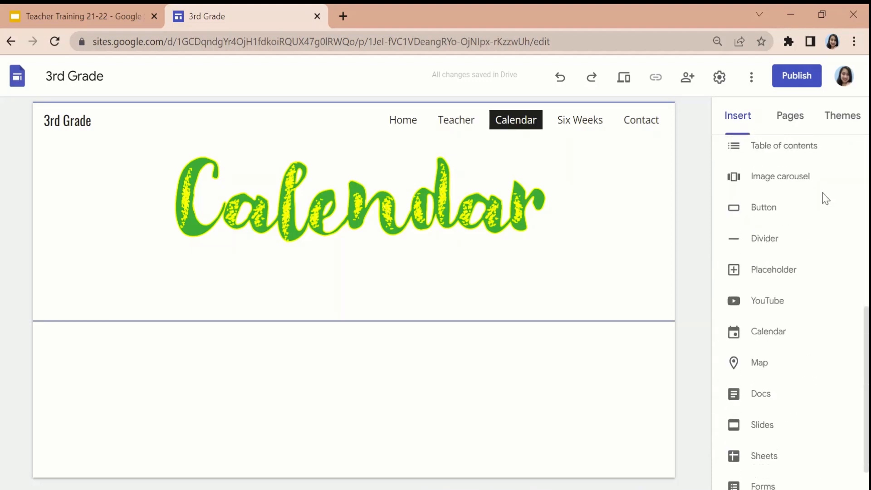
pyautogui.scroll(-1, 826, 198)
pyautogui.click(781, 293)
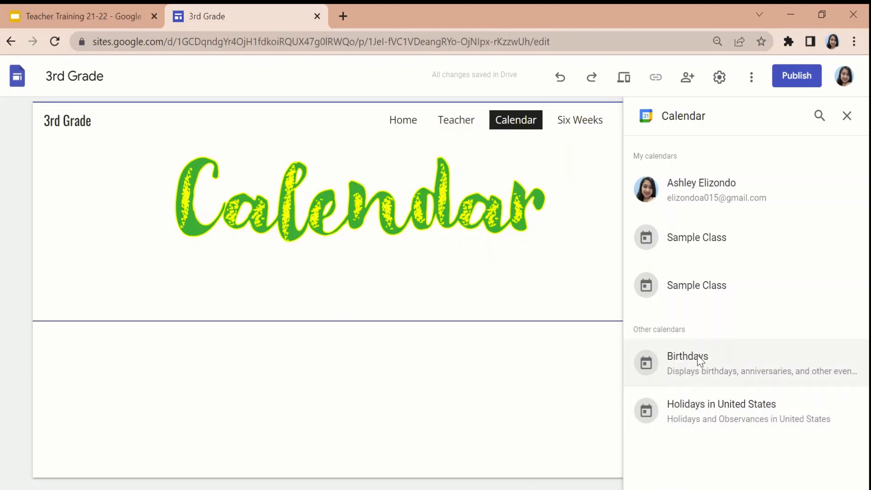
pyautogui.click(731, 234)
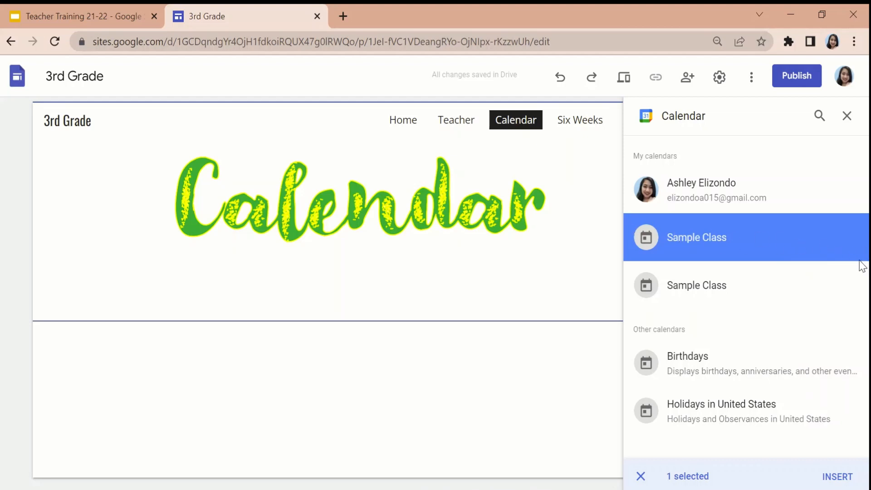
pyautogui.click(839, 477)
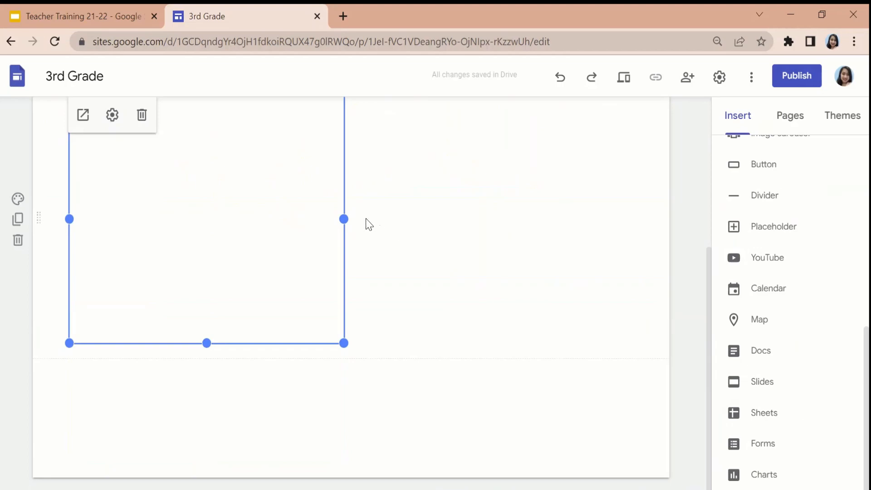
# Widen the embedded Sample Class calendar to the full content width, make it taller, and look over its display.
pyautogui.moveTo(344, 219); pyautogui.dragTo(640, 254)
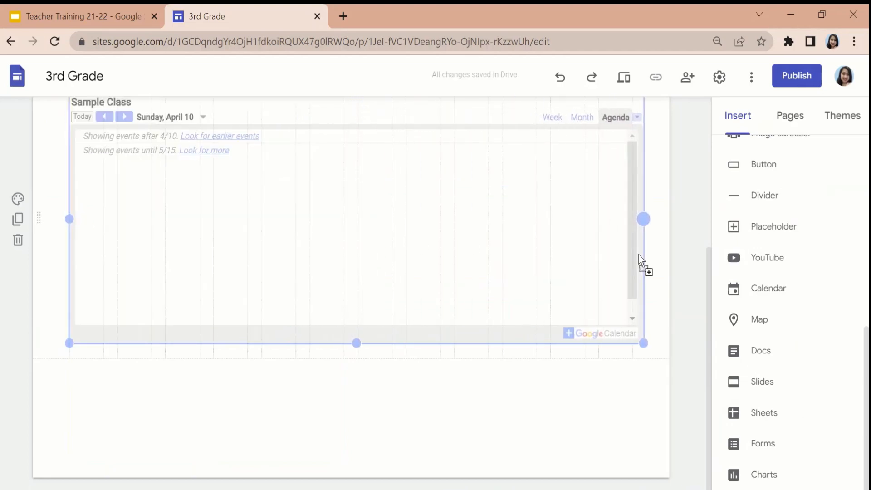
pyautogui.moveTo(351, 343); pyautogui.dragTo(350, 441)
pyautogui.scroll(5, 383, 342)
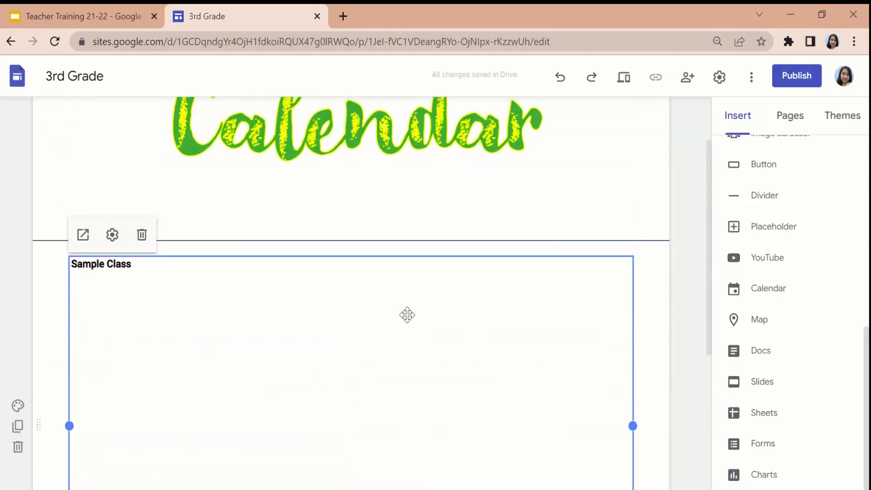
pyautogui.scroll(-5, 409, 318)
pyautogui.scroll(3, 423, 305)
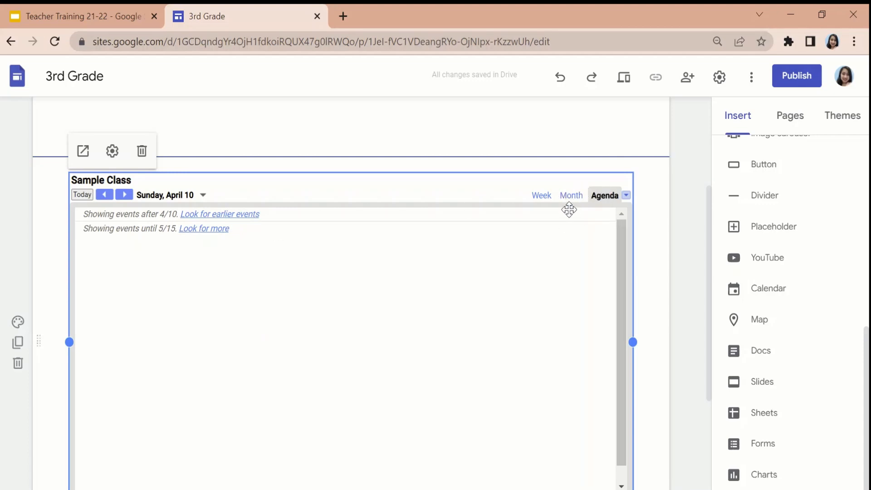
pyautogui.scroll(8, 792, 230)
pyautogui.scroll(4, 603, 186)
# Open the Six Weeks page, insert a placeholder below the header, and enlarge it to about half the content width.
pyautogui.click(584, 122)
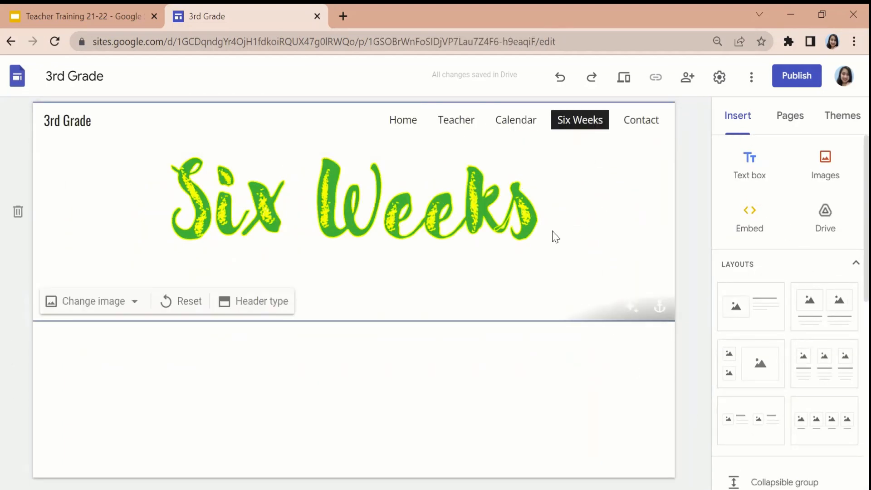
pyautogui.scroll(-10, 758, 349)
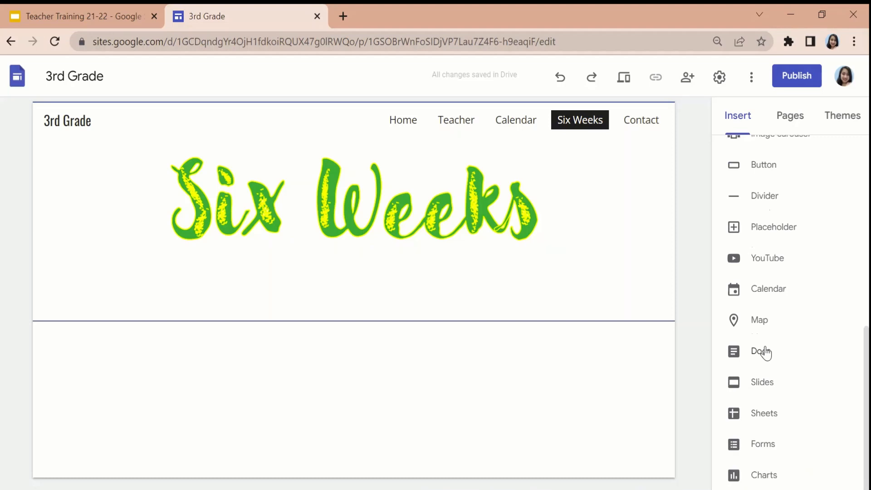
pyautogui.scroll(10, 767, 353)
pyautogui.scroll(-9, 767, 353)
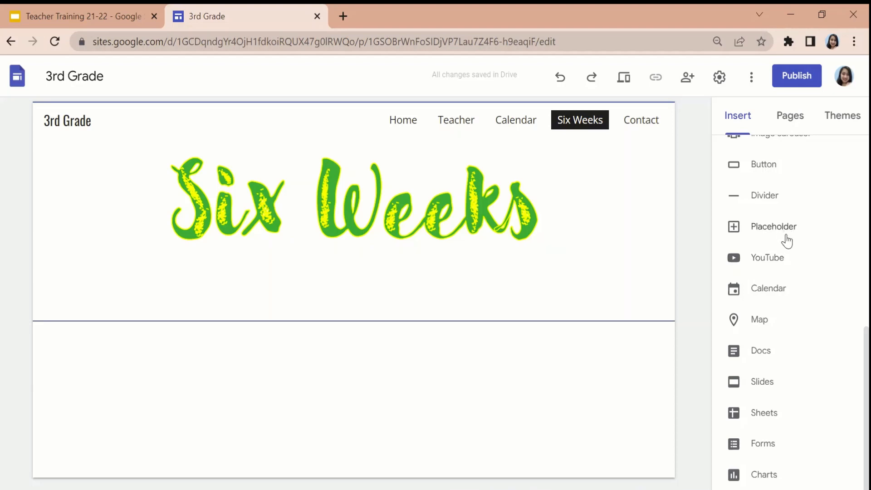
pyautogui.scroll(1, 792, 248)
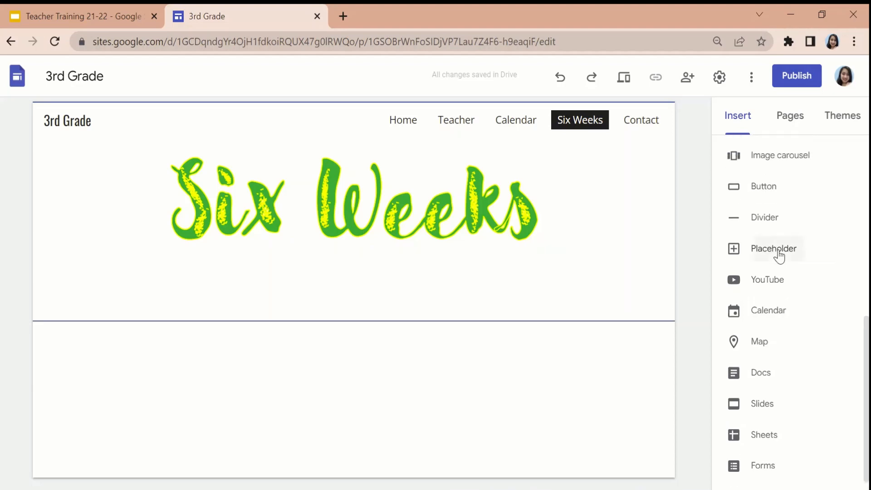
pyautogui.click(774, 248)
pyautogui.moveTo(249, 351); pyautogui.dragTo(361, 400)
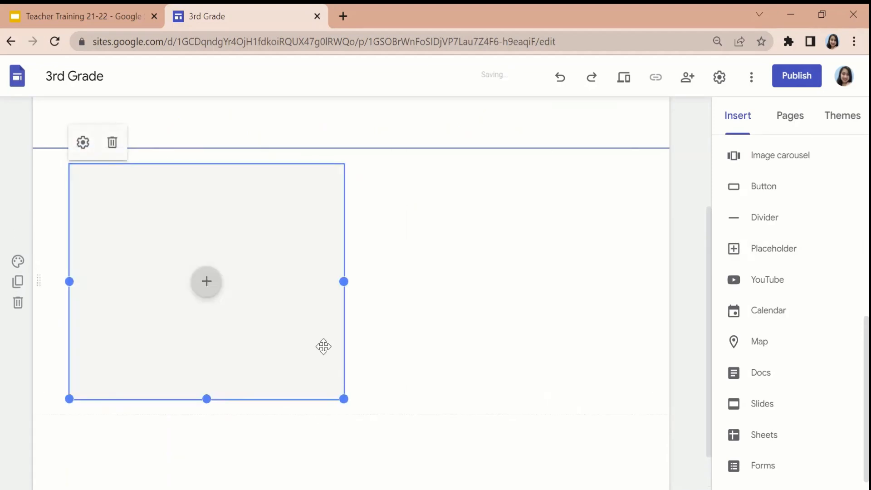
# Look at the content source options of the Six Weeks page's placeholder and close them without choosing one.
pyautogui.click(214, 294)
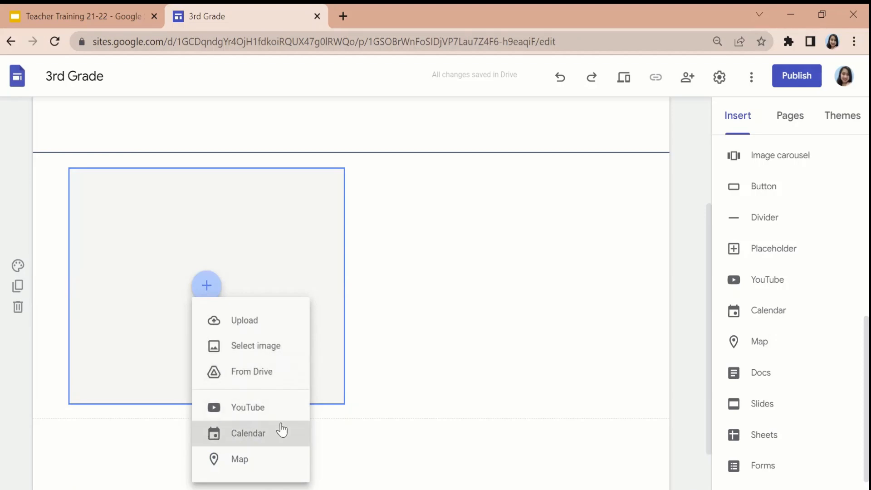
pyautogui.scroll(-1, 790, 337)
pyautogui.click(652, 332)
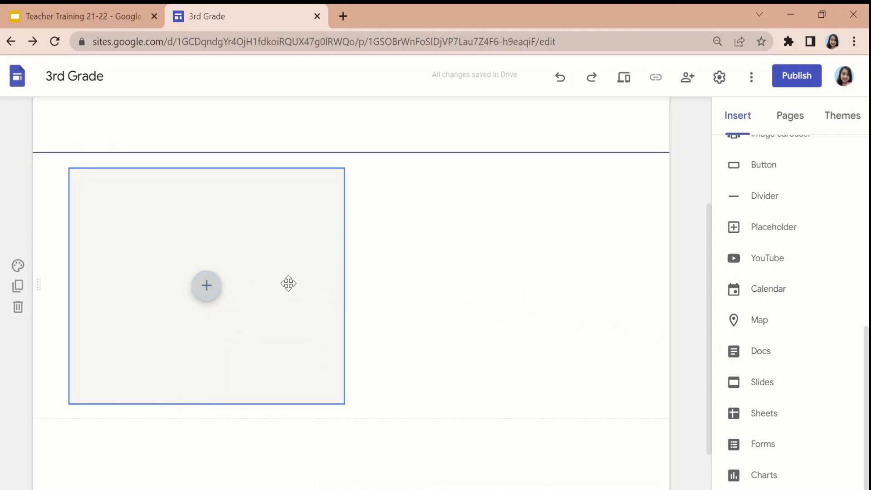
# Add a second placeholder beside the first on the Six Weeks page and resize it to match the first one's width and height.
pyautogui.scroll(2, 288, 284)
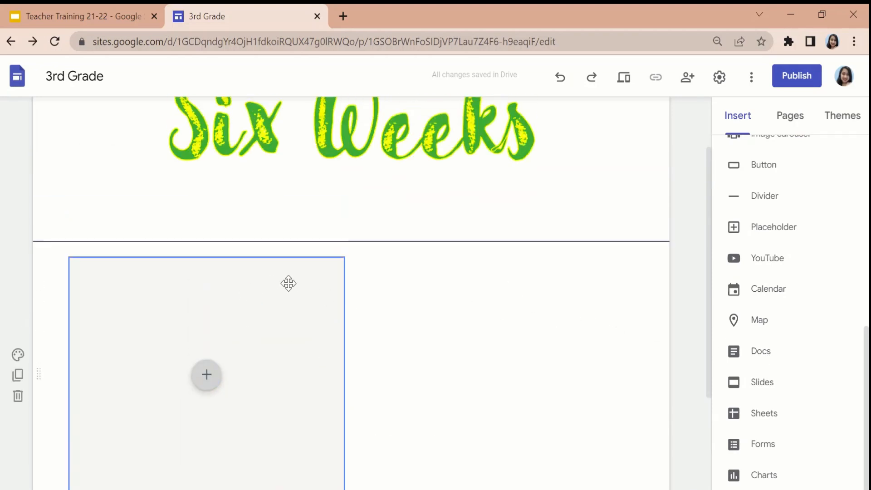
pyautogui.click(802, 229)
pyautogui.moveTo(422, 362); pyautogui.dragTo(555, 397)
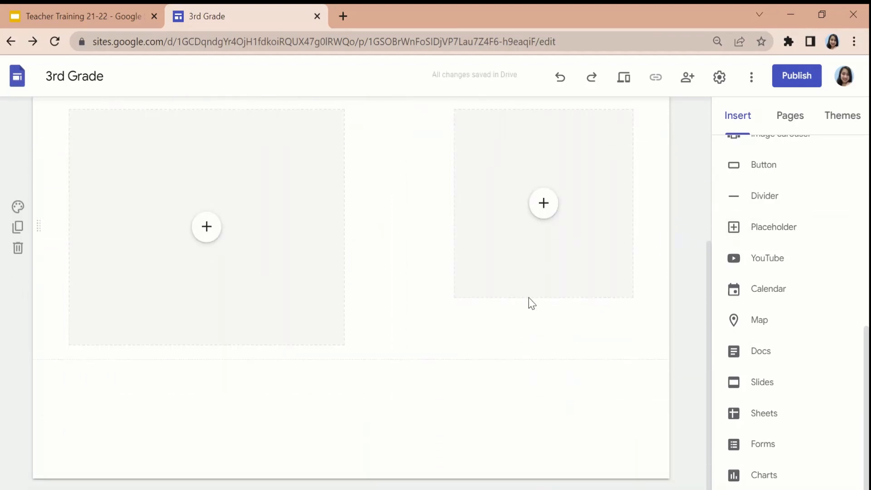
pyautogui.click(563, 294)
pyautogui.moveTo(545, 298); pyautogui.dragTo(557, 360)
pyautogui.moveTo(455, 225); pyautogui.dragTo(359, 225)
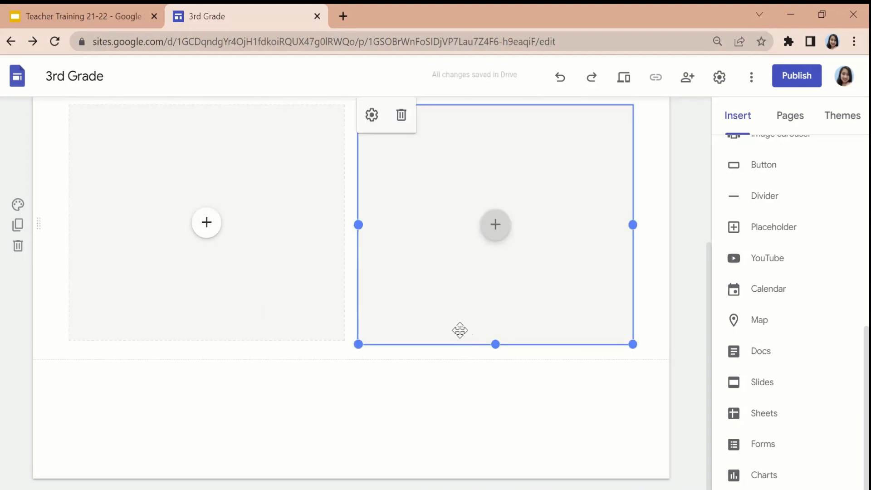
pyautogui.moveTo(496, 345); pyautogui.dragTo(495, 343)
pyautogui.click(495, 393)
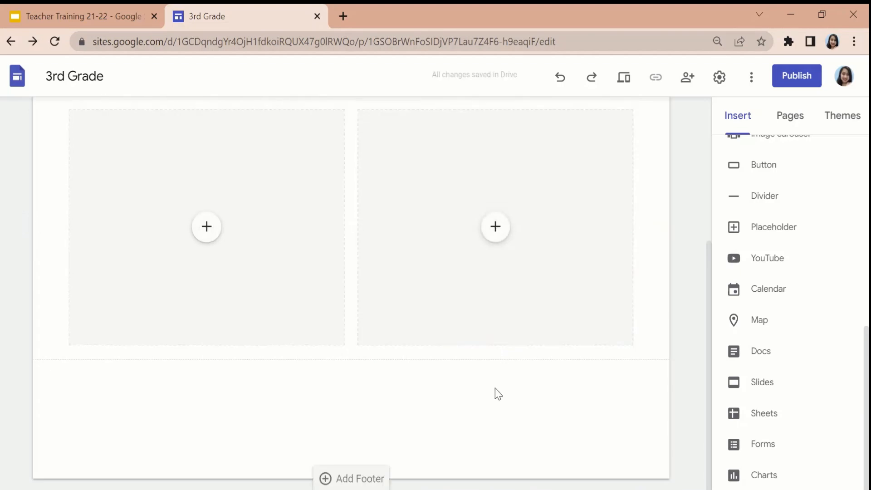
# Look over the two side-by-side placeholders and the content source options of the second one, without choosing any.
pyautogui.scroll(2, 494, 393)
pyautogui.scroll(1, 312, 335)
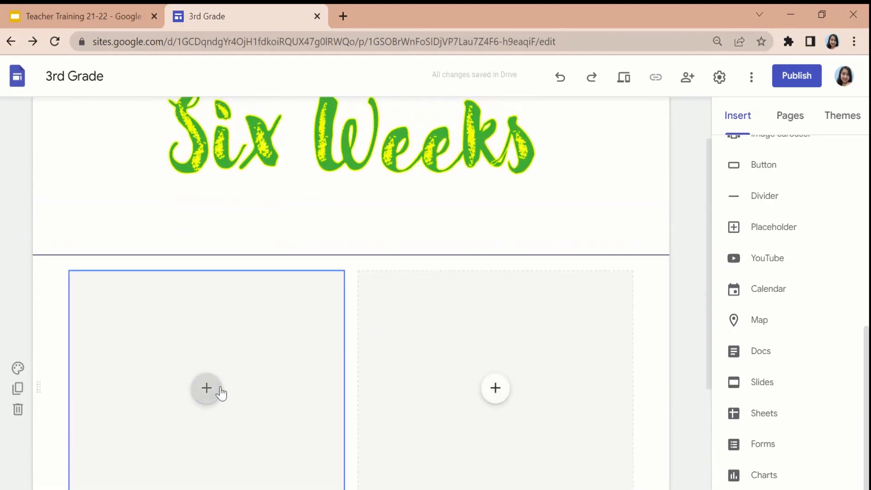
pyautogui.scroll(-2, 495, 372)
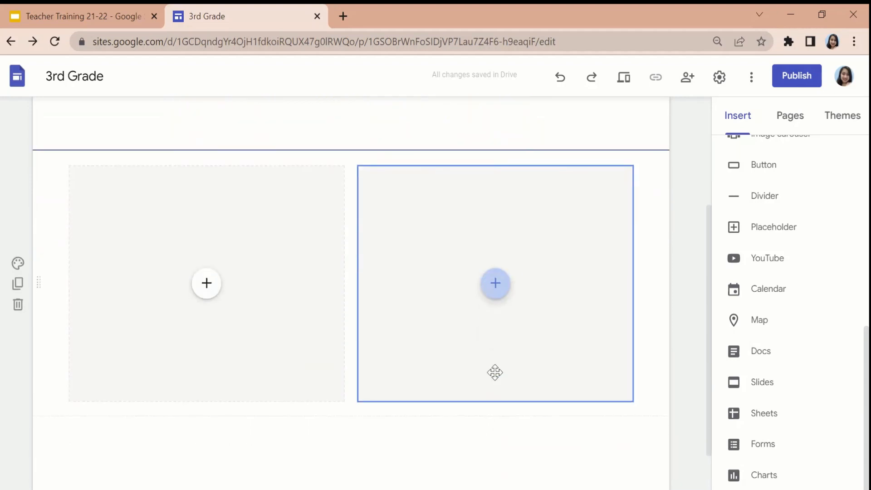
pyautogui.click(494, 299)
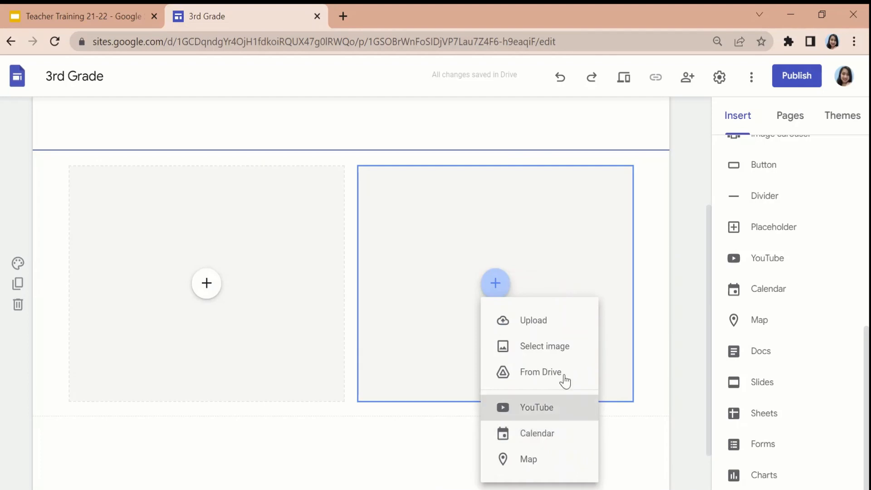
pyautogui.click(682, 304)
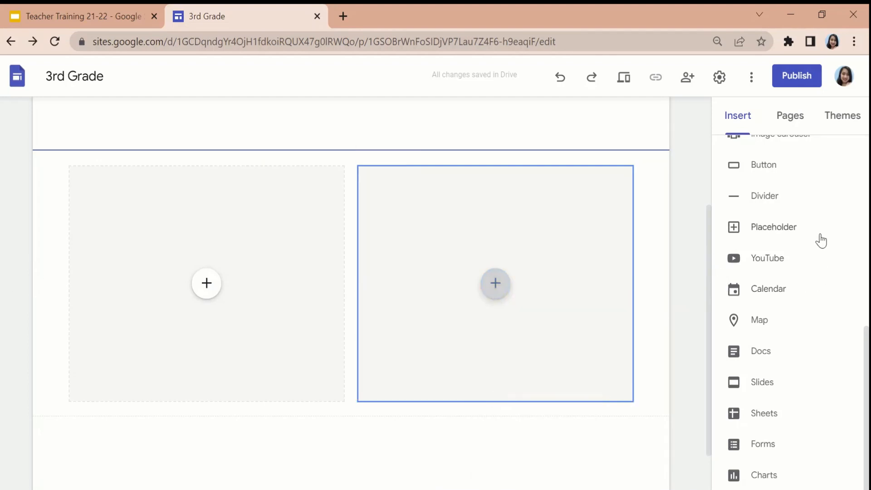
# Add a second row of two side-by-side placeholders below the first pair and widen each to half the content width.
pyautogui.click(733, 230)
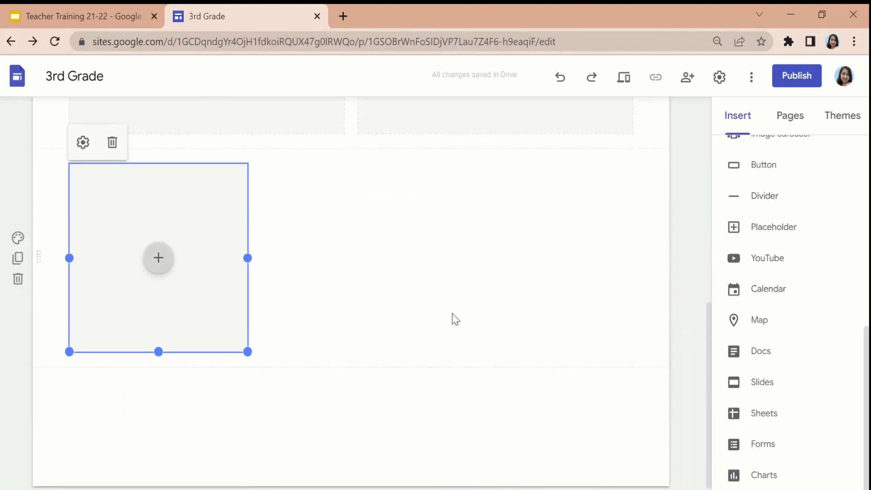
pyautogui.moveTo(218, 292); pyautogui.dragTo(458, 397)
pyautogui.scroll(-1, 486, 323)
pyautogui.click(529, 315)
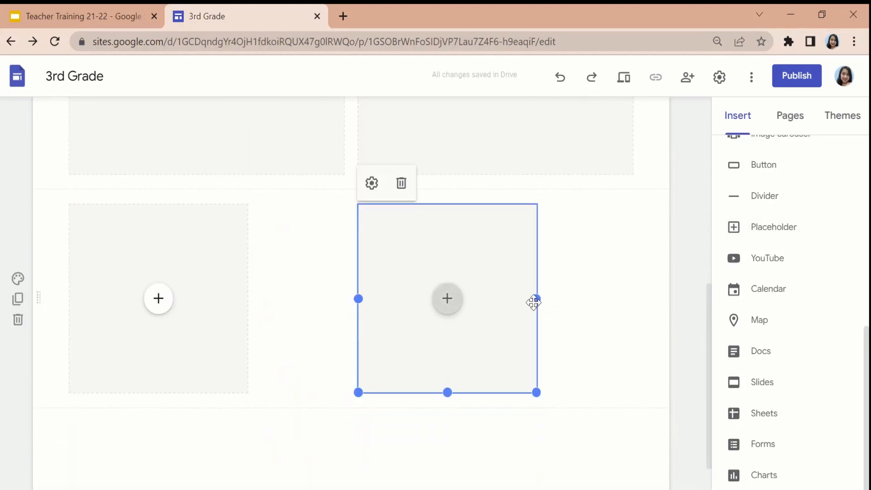
pyautogui.moveTo(537, 299); pyautogui.dragTo(634, 299)
pyautogui.click(218, 331)
pyautogui.moveTo(248, 300); pyautogui.dragTo(342, 304)
# Increase the height of both lower-row placeholders so they match each other.
pyautogui.scroll(3, 325, 345)
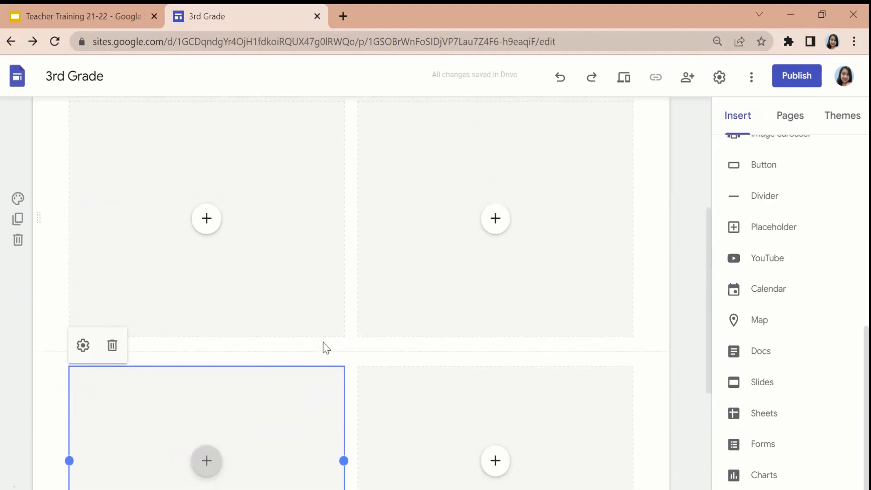
pyautogui.scroll(-4, 391, 344)
pyautogui.moveTo(209, 380); pyautogui.dragTo(208, 420)
pyautogui.click(523, 365)
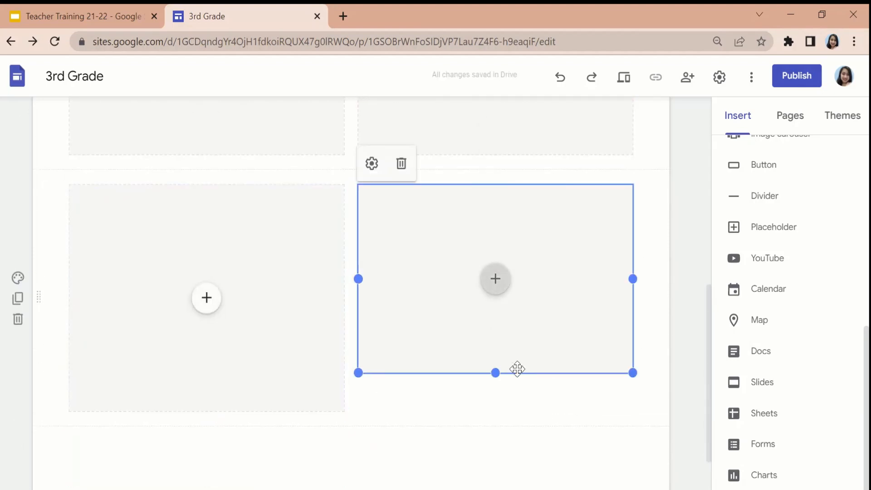
pyautogui.moveTo(498, 373); pyautogui.dragTo(502, 411)
# Insert a text box between the two placeholder rows and enter "Science" and "Social Studies" as labels for the two columns.
pyautogui.scroll(3, 706, 315)
pyautogui.scroll(4, 819, 297)
pyautogui.scroll(5, 818, 297)
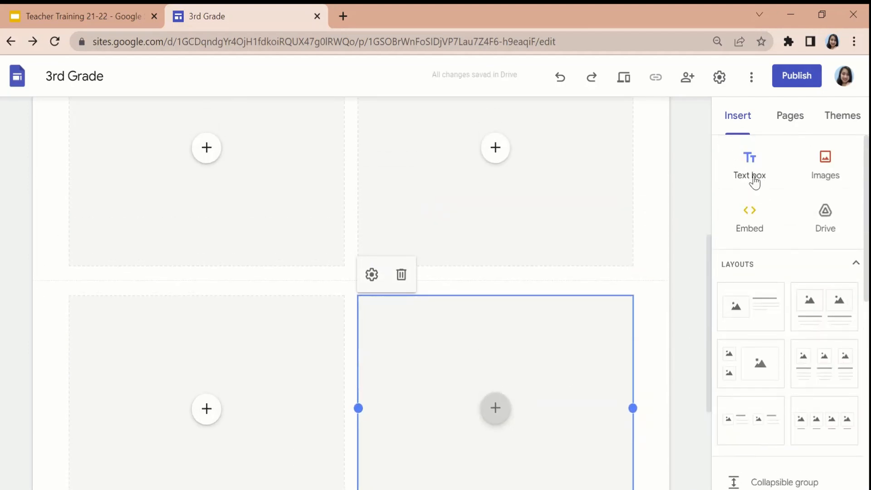
pyautogui.click(755, 182)
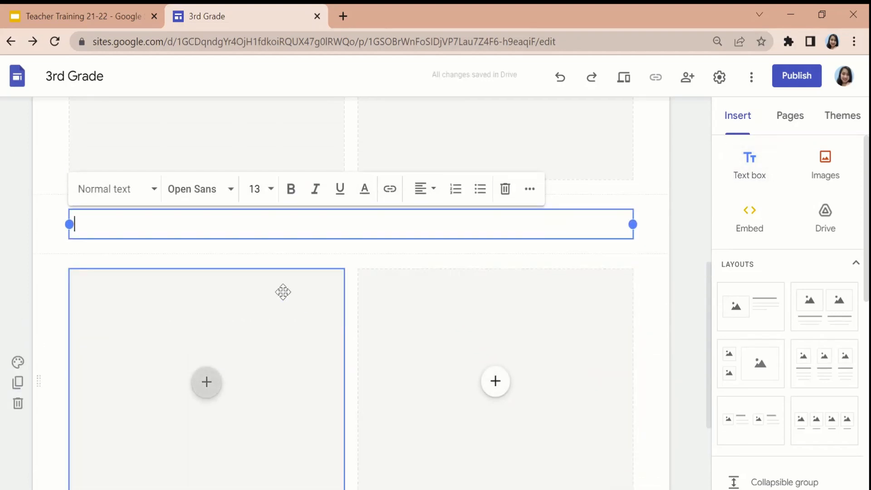
pyautogui.write('Science ')
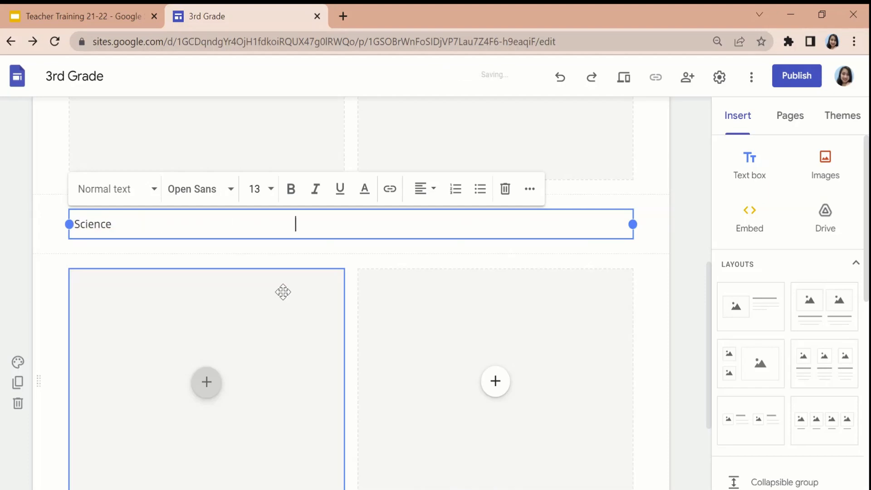
pyautogui.write('Social Studies')
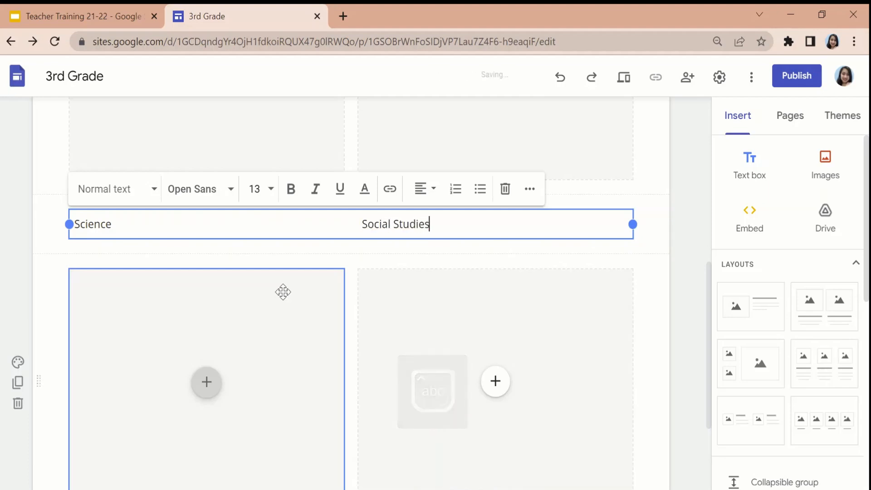
# Format the Science and Social Studies labels as Heading with font size 24.
pyautogui.moveTo(430, 224); pyautogui.dragTo(66, 227)
pyautogui.click(154, 189)
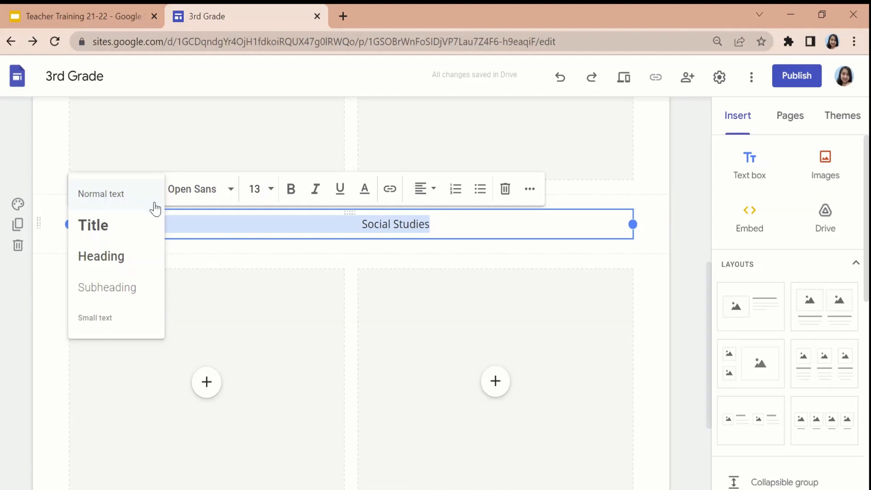
pyautogui.click(129, 270)
pyautogui.click(264, 190)
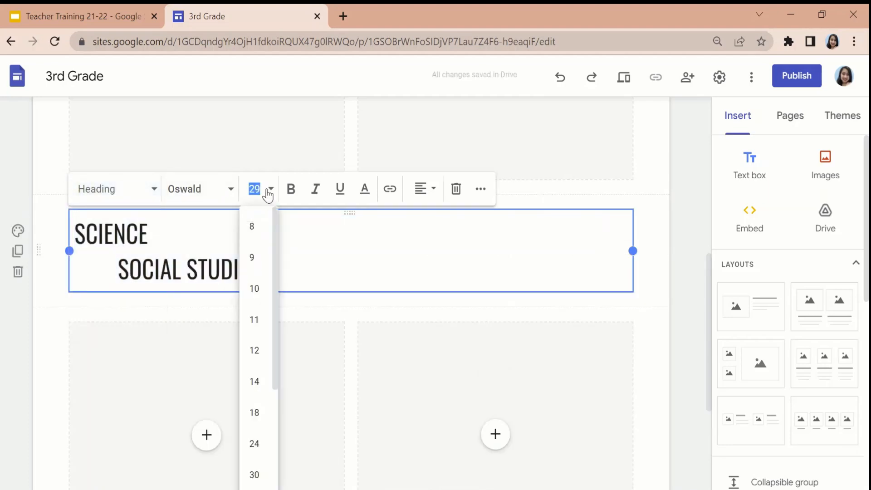
pyautogui.rightClick(270, 457)
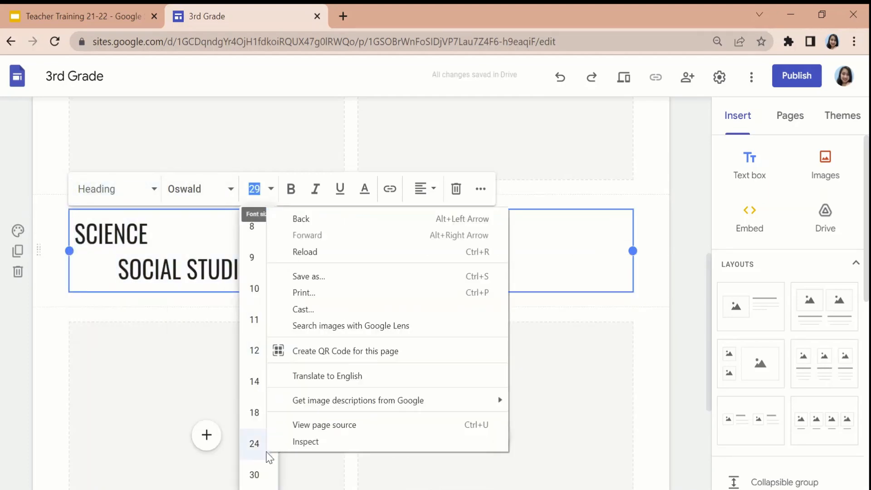
pyautogui.click(262, 449)
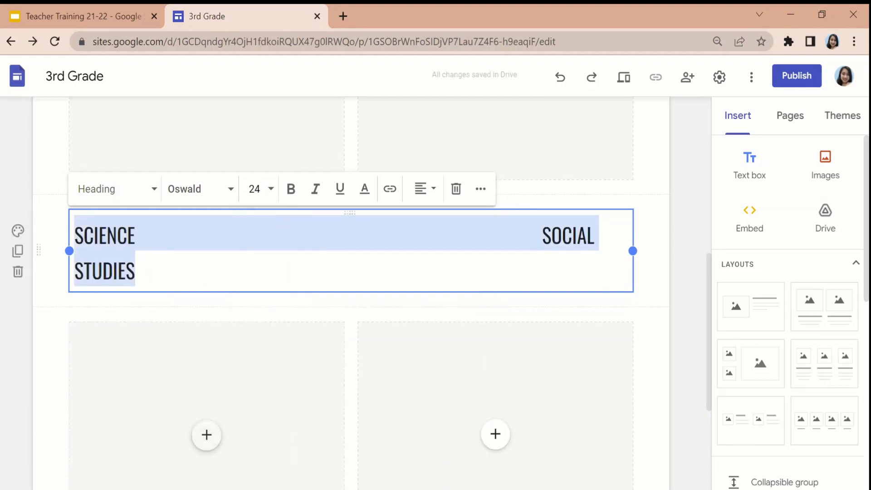
# Remove extra spaces between the two labels so SOCIAL STUDIES starts at the edge of the second placeholder column.
pyautogui.click(507, 235)
pyautogui.press('BackSpace')
pyautogui.press('BackSpace')
pyautogui.press('BackSpace')
pyautogui.press('BackSpace')
pyautogui.press('BackSpace')
pyautogui.press('BackSpace')
pyautogui.press('BackSpace')
pyautogui.press('BackSpace')
pyautogui.press('BackSpace')
pyautogui.press('BackSpace')
pyautogui.press('BackSpace')
pyautogui.press('BackSpace')
pyautogui.press('BackSpace')
pyautogui.press('BackSpace')
pyautogui.press('BackSpace')
pyautogui.press('BackSpace')
pyautogui.press('BackSpace')
pyautogui.press('BackSpace')
pyautogui.press('BackSpace')
pyautogui.press('BackSpace')
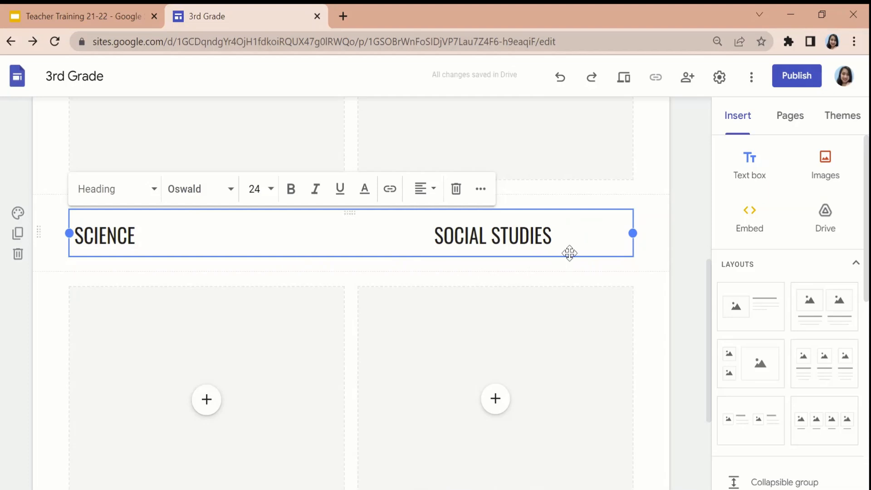
pyautogui.press('BackSpace')
pyautogui.press('BackSpace')
pyautogui.press('BackSpace')
pyautogui.press('BackSpace')
pyautogui.press('BackSpace')
pyautogui.press('BackSpace')
pyautogui.press('BackSpace')
pyautogui.press('BackSpace')
pyautogui.press('BackSpace')
pyautogui.press('BackSpace')
pyautogui.press('BackSpace')
pyautogui.press('BackSpace')
pyautogui.press('BackSpace')
pyautogui.press('BackSpace')
pyautogui.press('BackSpace')
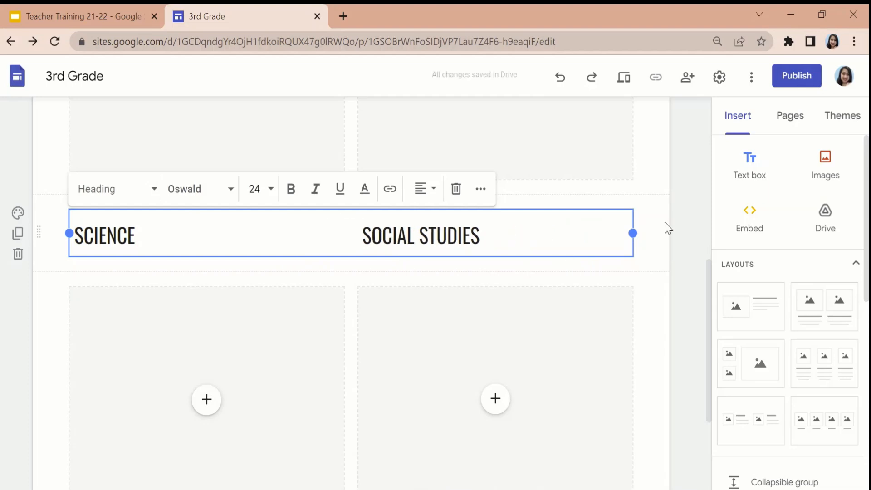
# Color the SCIENCE and SOCIAL STUDIES labels green.
pyautogui.moveTo(481, 235); pyautogui.dragTo(71, 248)
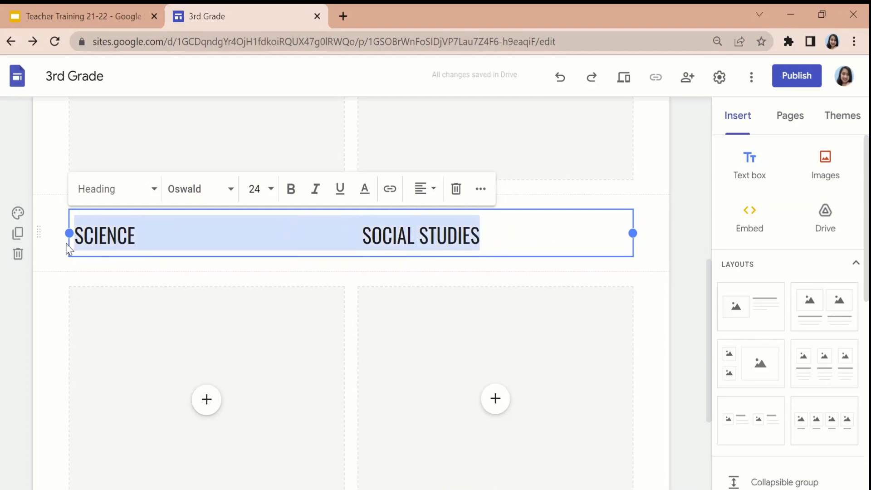
pyautogui.click(367, 196)
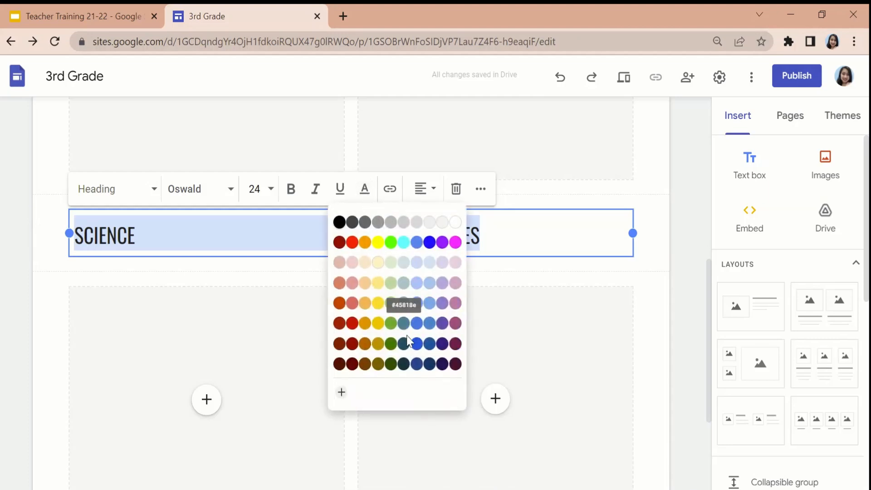
pyautogui.click(391, 324)
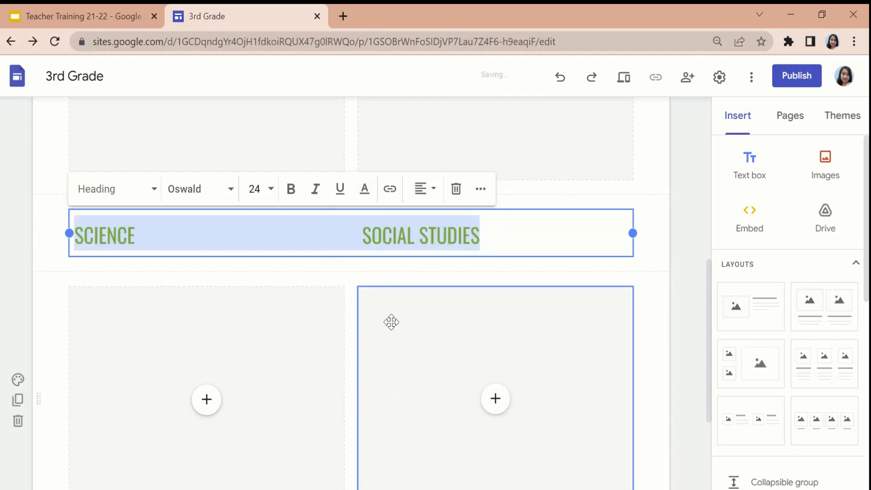
pyautogui.click(510, 275)
# Insert a text box above the first placeholder row and enter "Reading" and "Math" as its column labels.
pyautogui.scroll(-2, 511, 276)
pyautogui.scroll(-5, 510, 276)
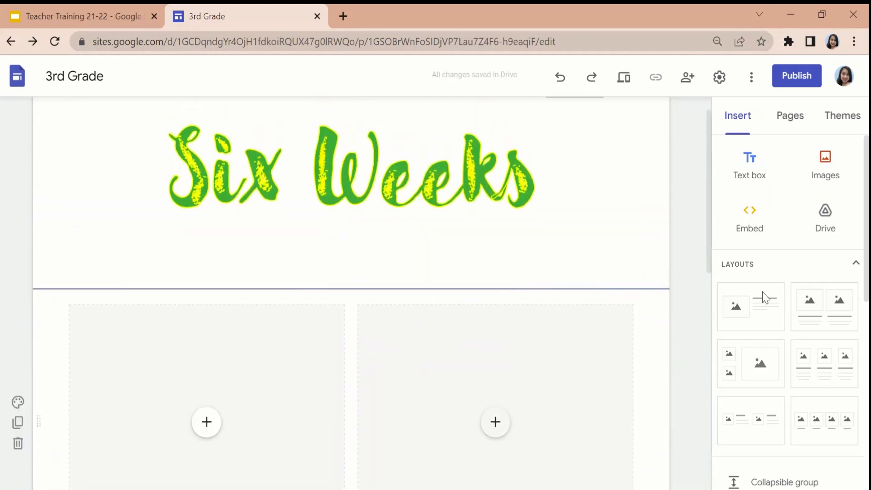
pyautogui.click(750, 168)
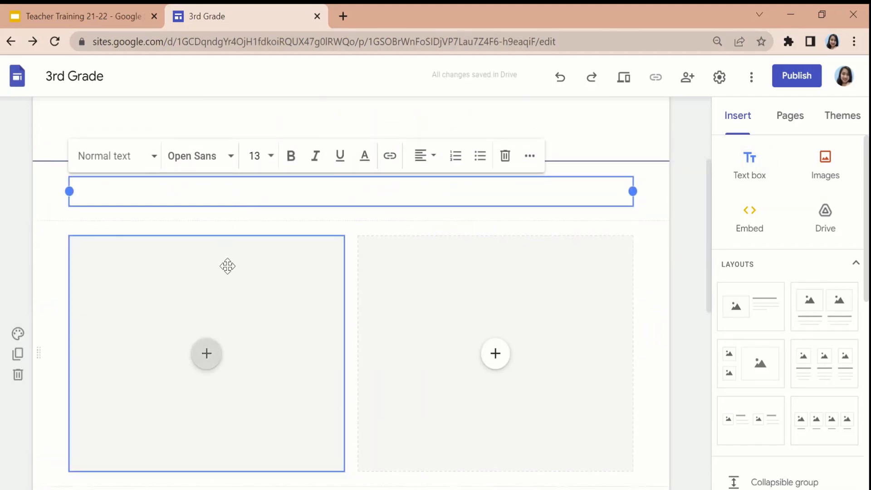
pyautogui.write('Re')
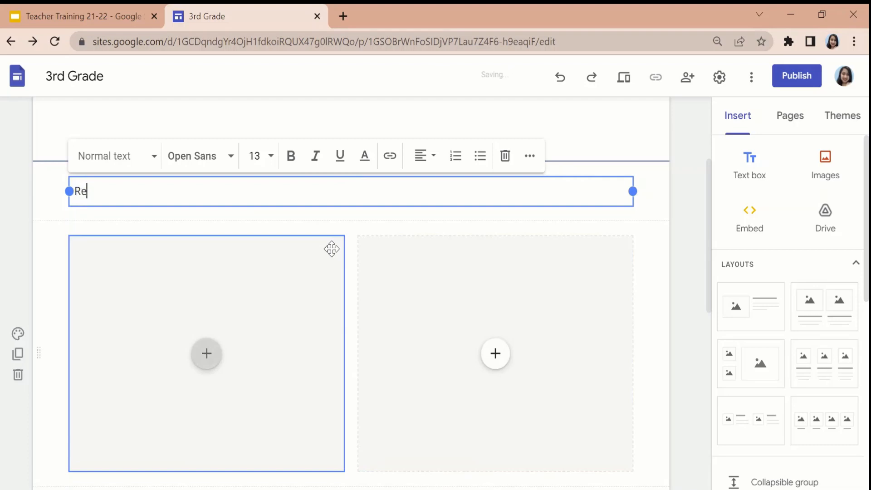
pyautogui.write('ading                                 Math')
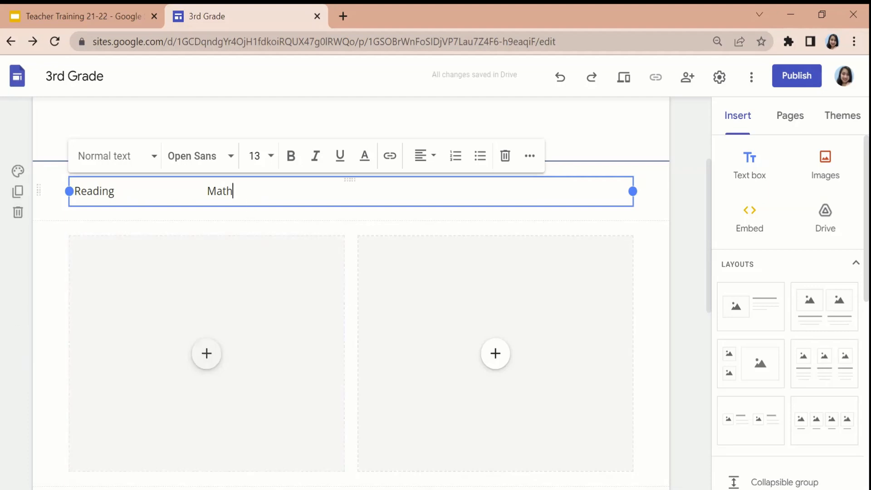
# Apply the Heading style to the Reading and Math labels and space MATH over to the second placeholder column.
pyautogui.moveTo(233, 191); pyautogui.dragTo(64, 223)
pyautogui.click(146, 156)
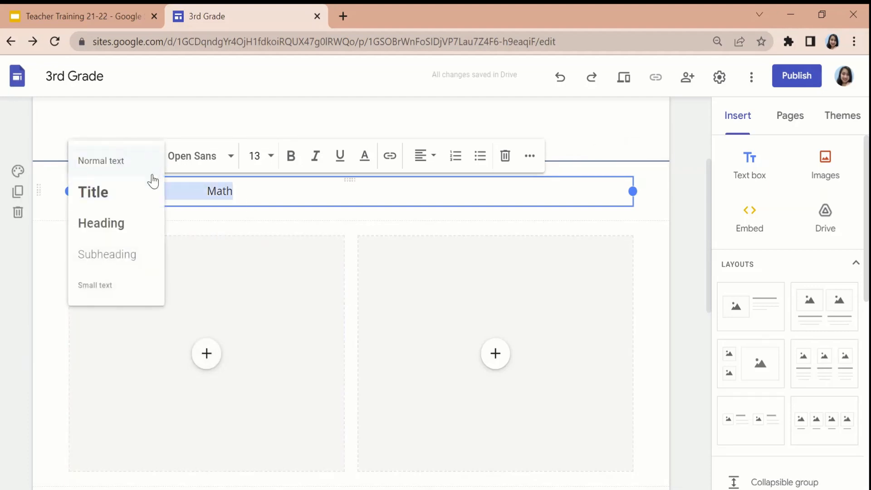
pyautogui.click(133, 237)
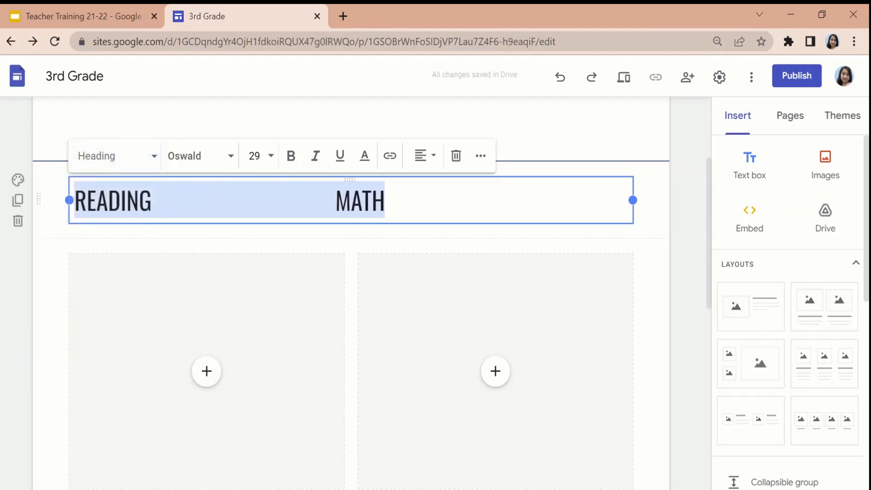
pyautogui.click(335, 200)
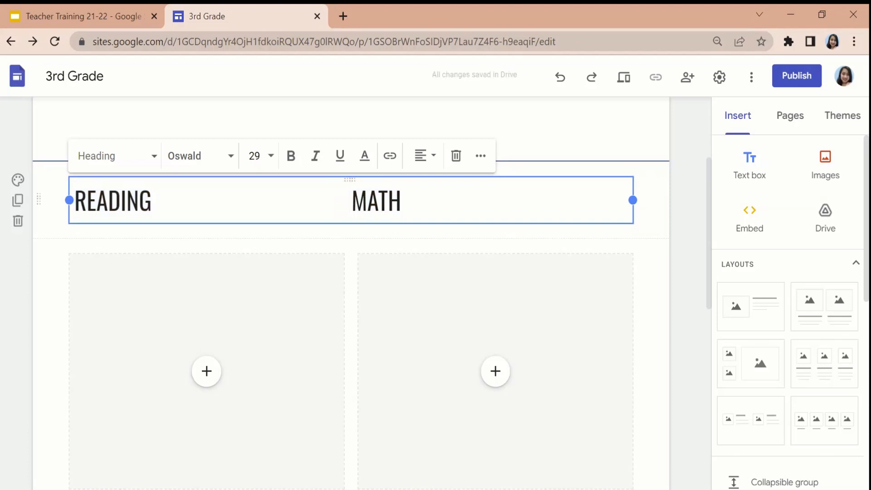
# Color the READING and MATH labels the same green as the lower labels.
pyautogui.moveTo(417, 202); pyautogui.dragTo(122, 177)
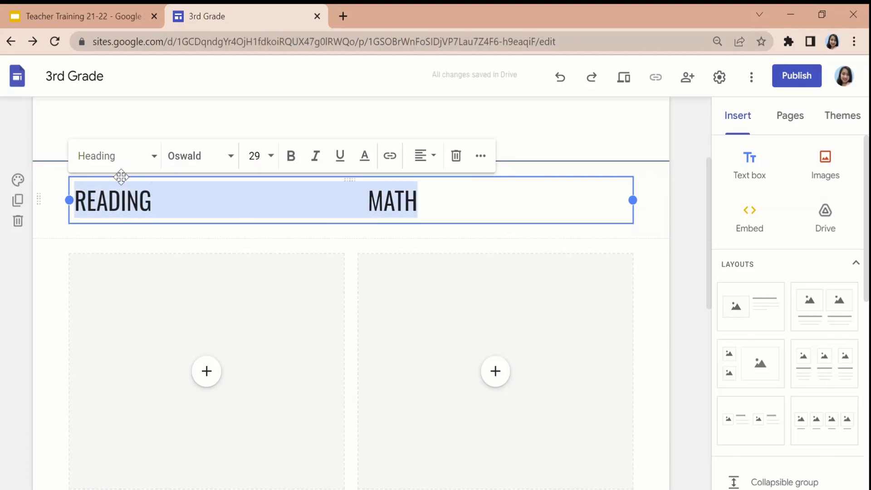
pyautogui.click(364, 157)
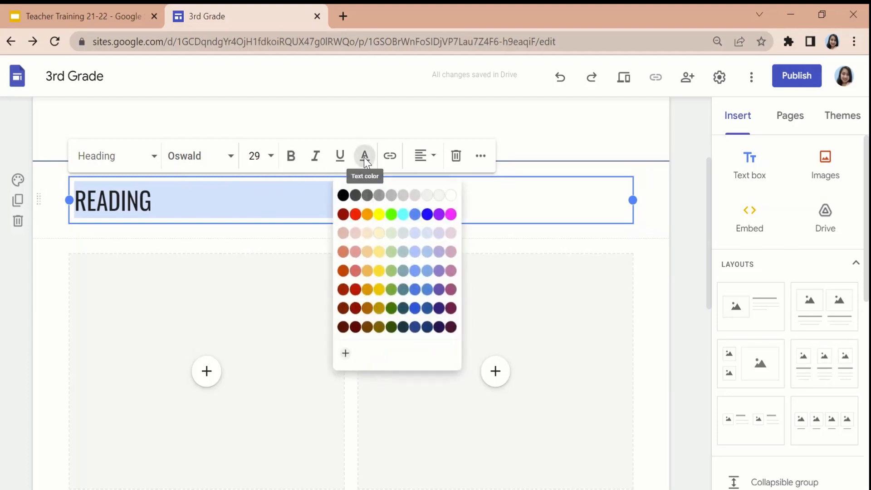
pyautogui.click(392, 294)
pyautogui.click(675, 314)
# Look over the labelled placeholder rows and the content source options of the Reading placeholder, without choosing any.
pyautogui.scroll(-2, 676, 315)
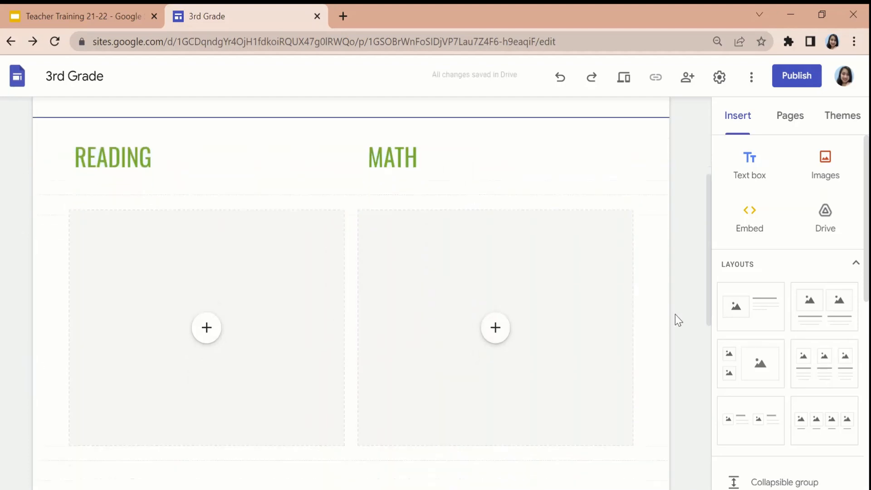
pyautogui.scroll(-5, 348, 363)
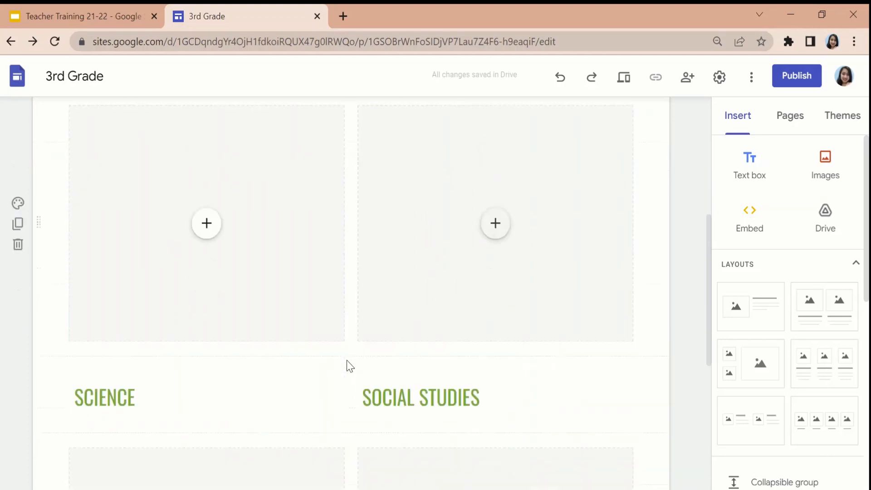
pyautogui.scroll(-3, 467, 253)
pyautogui.scroll(10, 467, 253)
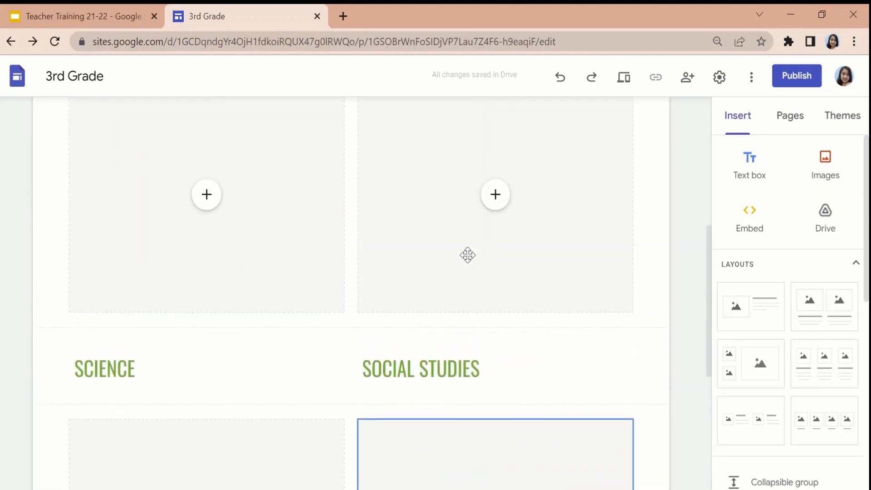
pyautogui.scroll(-2, 374, 308)
pyautogui.scroll(1, 500, 286)
pyautogui.scroll(-5, 495, 282)
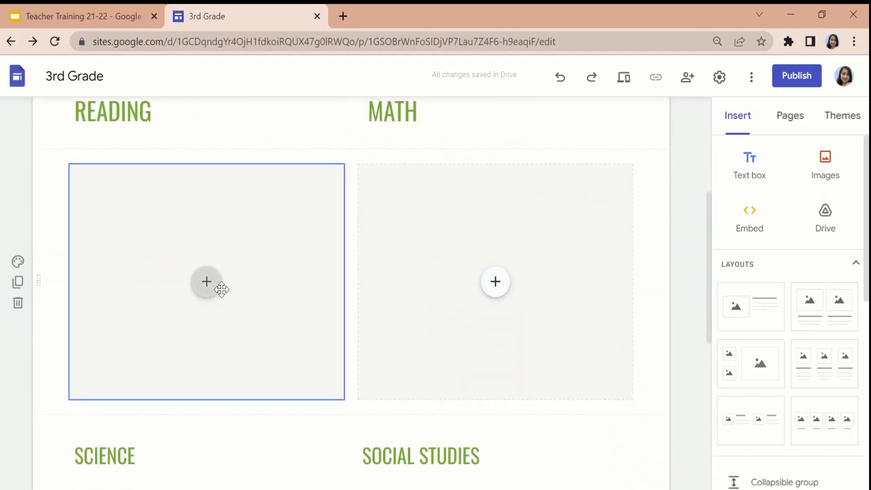
pyautogui.click(206, 282)
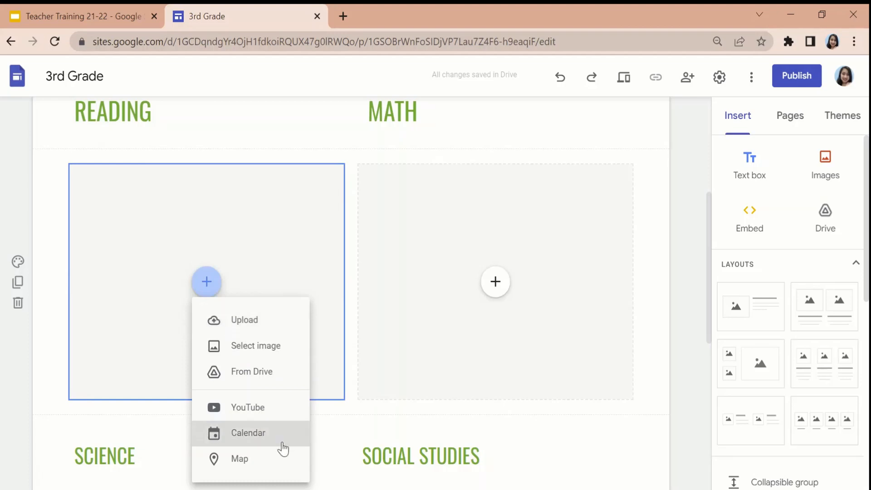
pyautogui.click(348, 167)
# Insert a new text box and move its section above the READING and MATH labels, directly below the page header.
pyautogui.scroll(5, 688, 252)
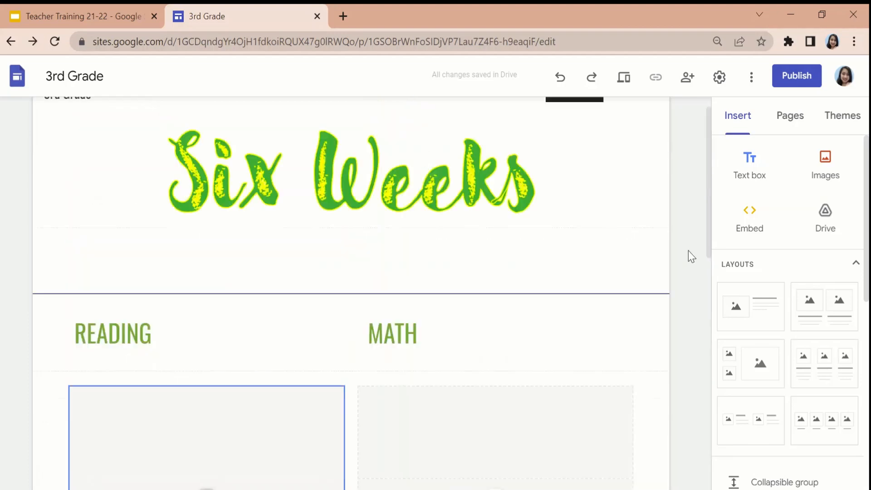
pyautogui.click(752, 160)
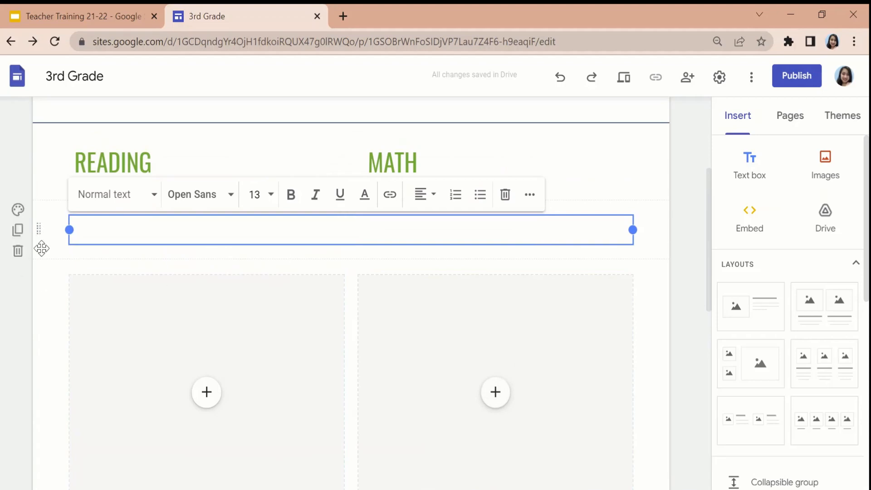
pyautogui.moveTo(35, 228); pyautogui.dragTo(27, 323)
pyautogui.scroll(-7, 66, 363)
pyautogui.scroll(6, 66, 363)
pyautogui.scroll(-5, 66, 363)
pyautogui.scroll(4, 68, 364)
pyautogui.scroll(-3, 64, 399)
pyautogui.moveTo(40, 357); pyautogui.dragTo(37, 151)
# Enter FIRST SIX-WEEKS in the Title style in the empty text box above the READING and MATH labels.
pyautogui.click(113, 166)
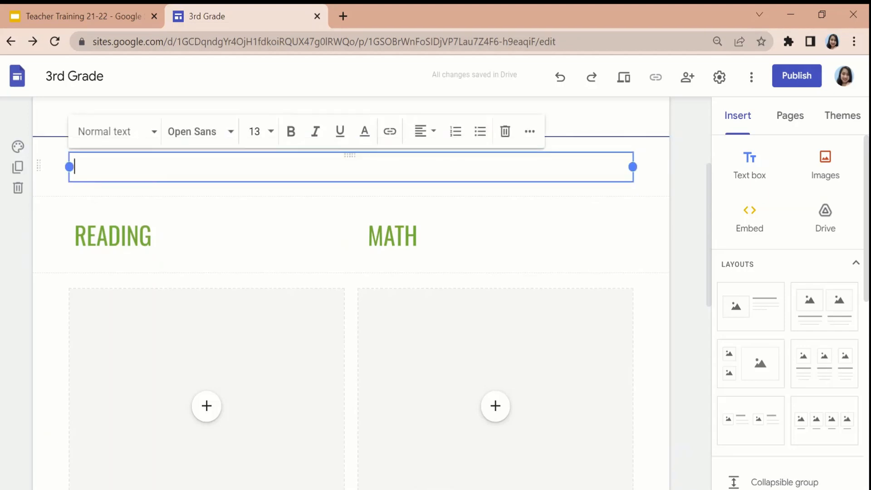
pyautogui.click(135, 173)
pyautogui.write('SIX')
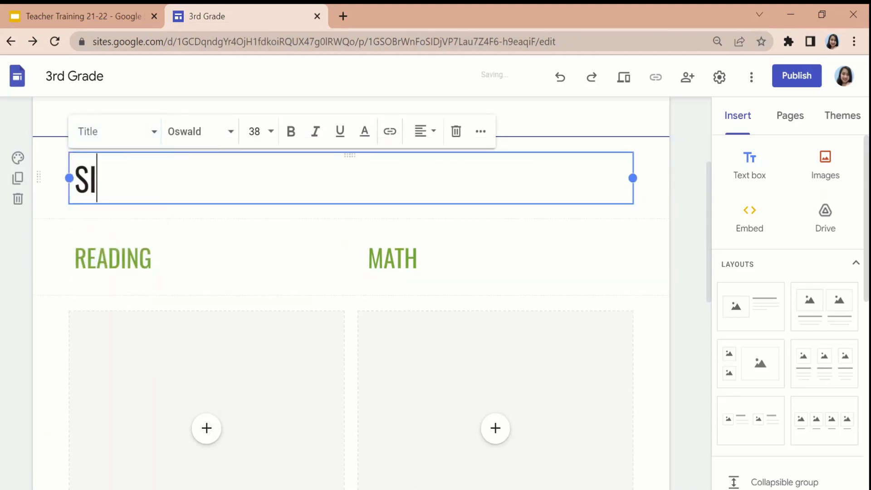
pyautogui.press('BackSpace')
pyautogui.press('BackSpace')
pyautogui.press('BackSpace')
pyautogui.write('FIRST SIX')
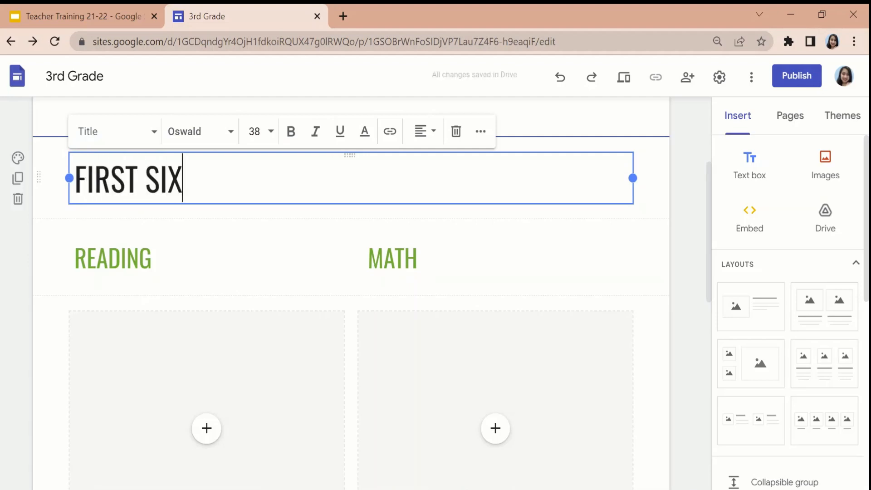
pyautogui.write('-WEEKS')
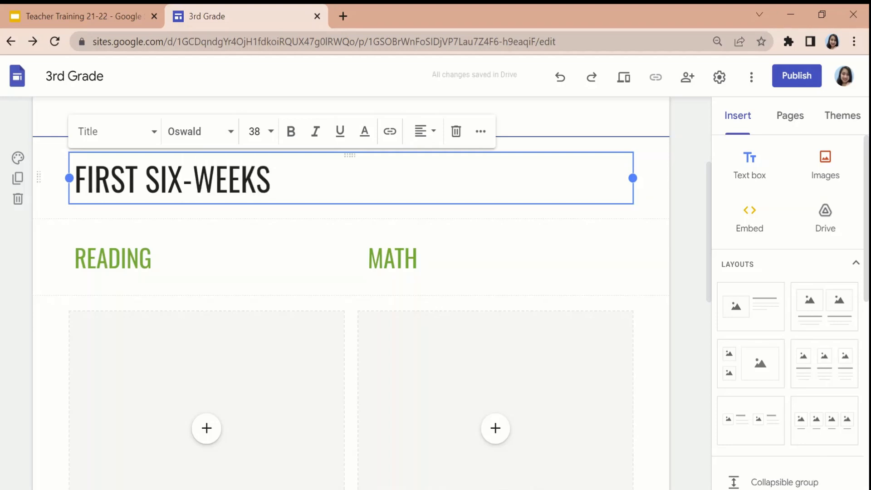
# Color the FIRST SIX-WEEKS title dark green and center it across the page.
pyautogui.moveTo(271, 181); pyautogui.dragTo(55, 198)
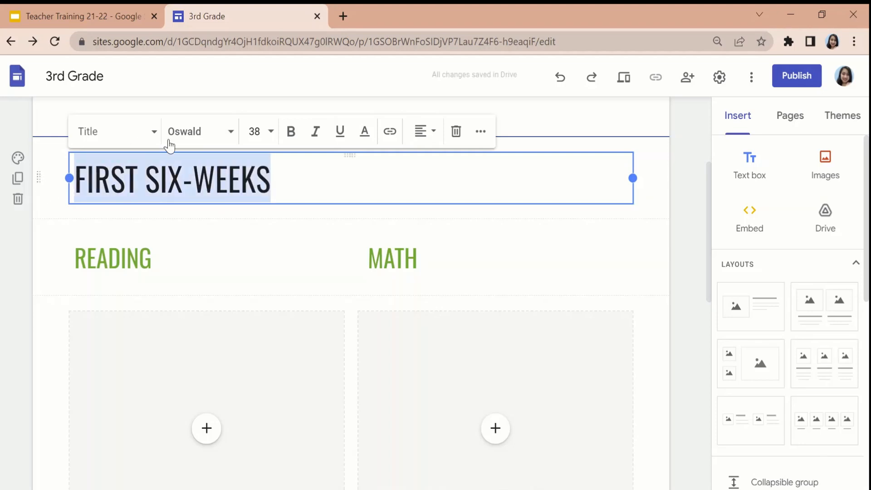
pyautogui.click(364, 131)
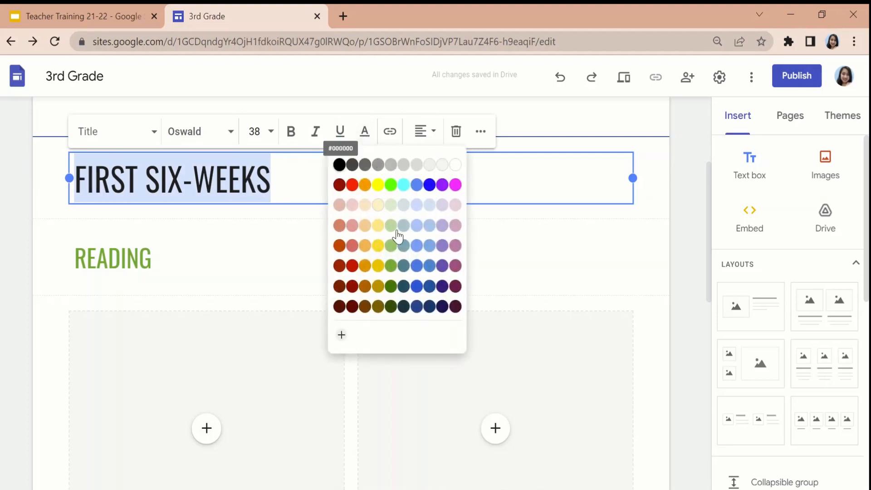
pyautogui.click(391, 306)
pyautogui.click(465, 212)
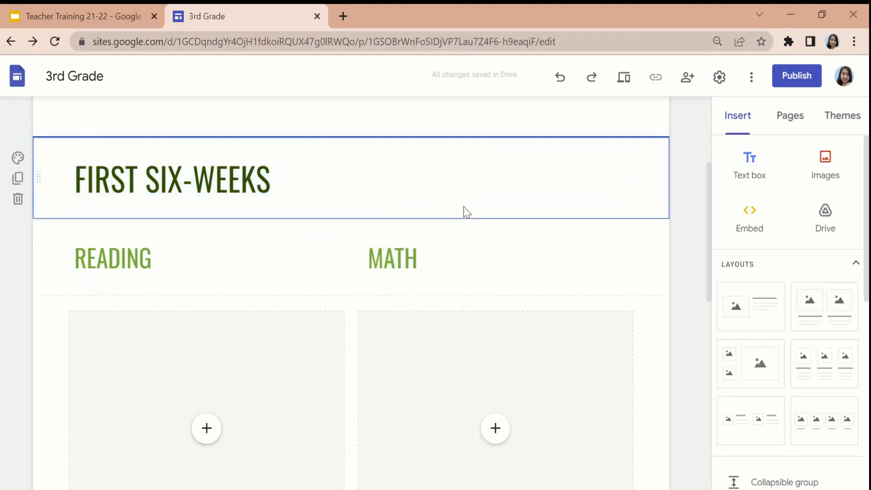
pyautogui.click(274, 182)
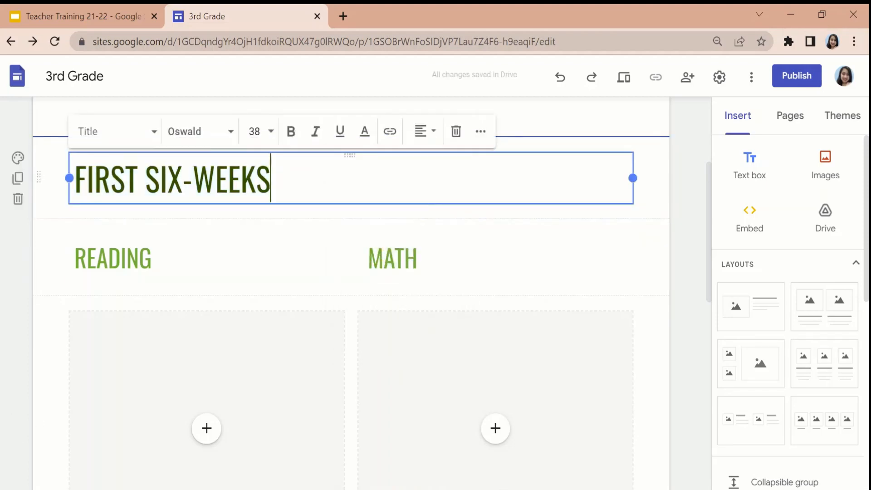
pyautogui.click(426, 137)
pyautogui.click(419, 168)
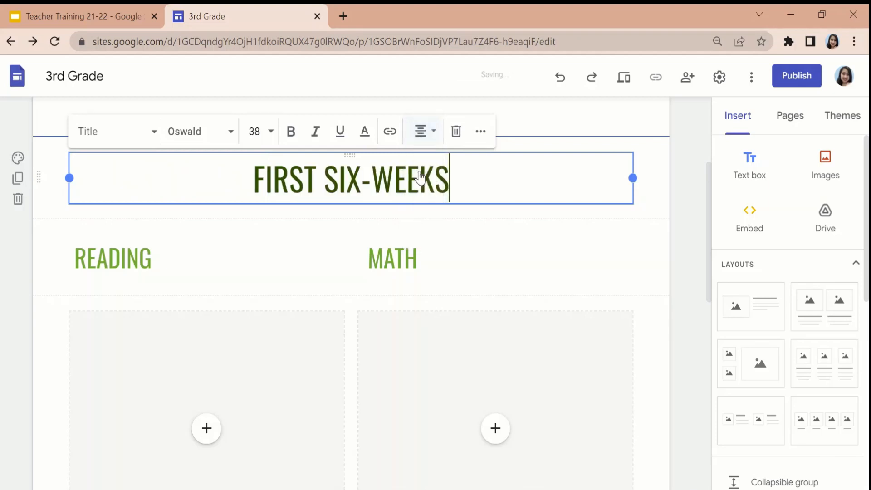
# Check the Six Weeks page layout from end to end and open the site's Contact page.
pyautogui.scroll(-10, 674, 276)
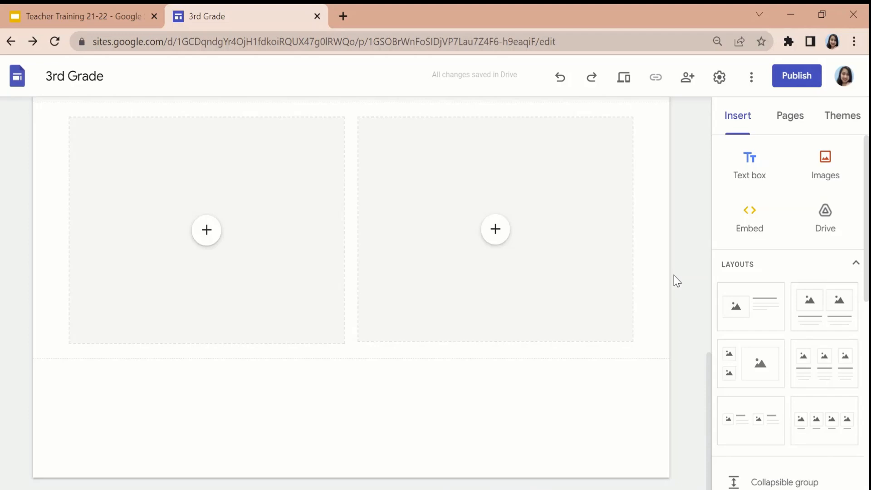
pyautogui.scroll(10, 674, 275)
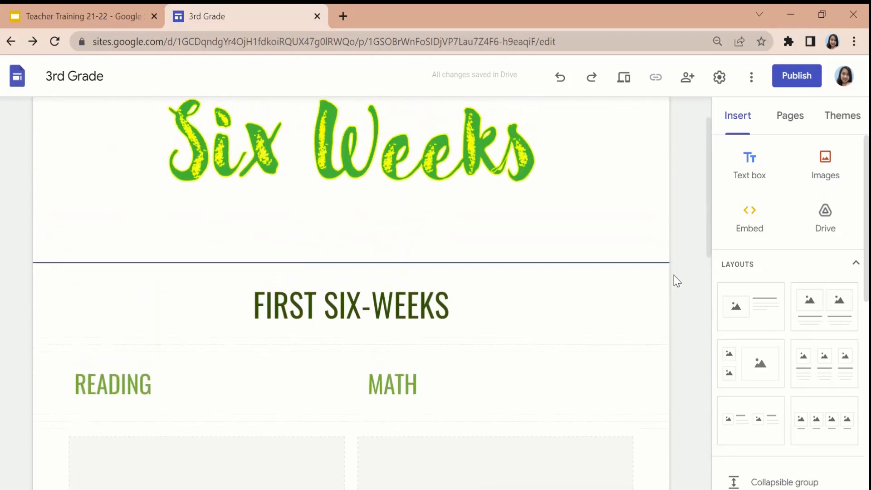
pyautogui.scroll(-3, 456, 383)
pyautogui.scroll(3, 455, 383)
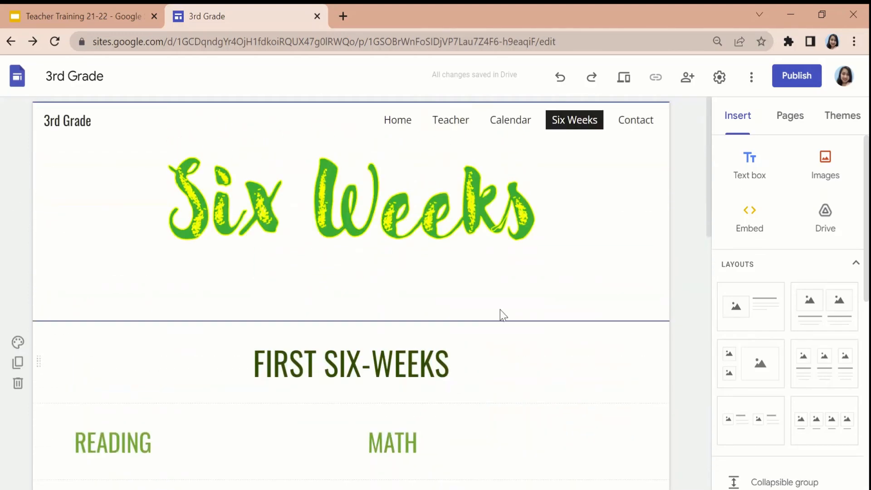
pyautogui.click(649, 129)
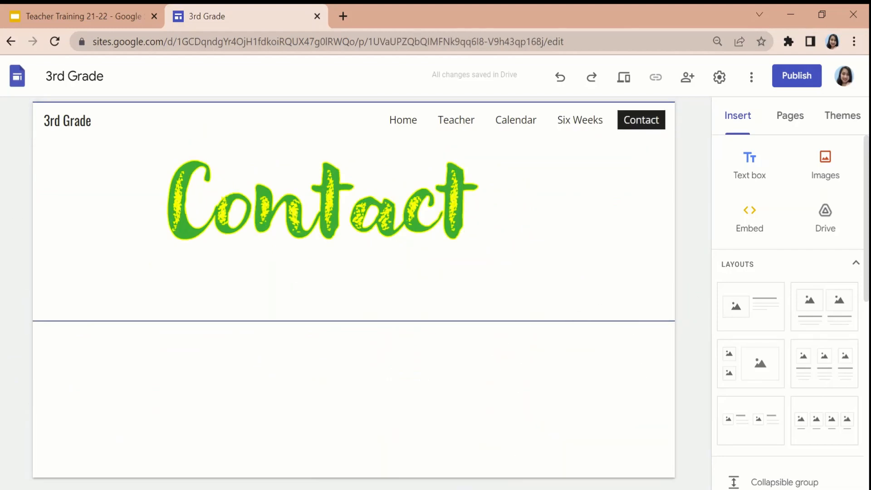
# Switch to PowerPoint and add a new blank slide after the slide with the four icon tiles.
pyautogui.click(567, 489)
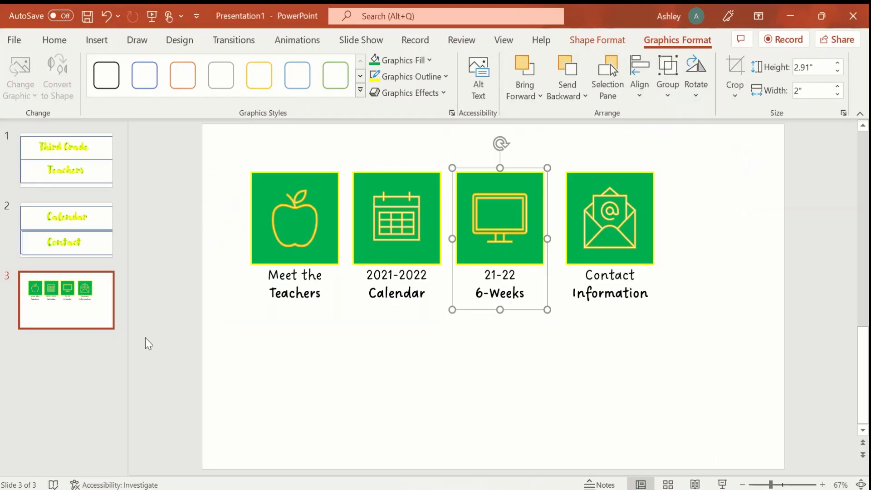
pyautogui.click(13, 43)
pyautogui.press('Escape')
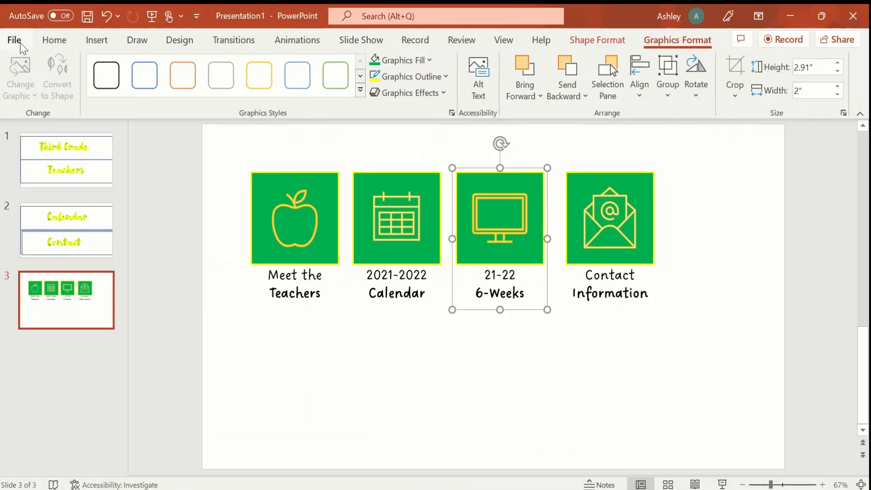
pyautogui.click(96, 38)
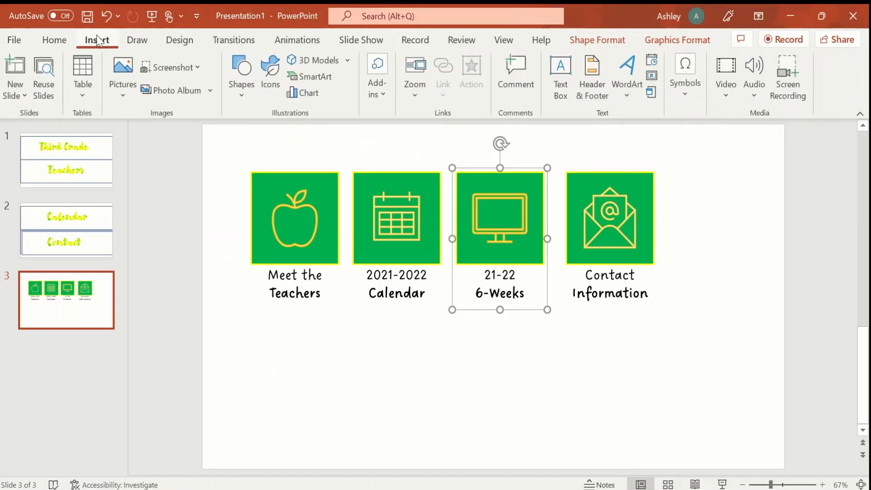
pyautogui.click(18, 99)
pyautogui.click(51, 278)
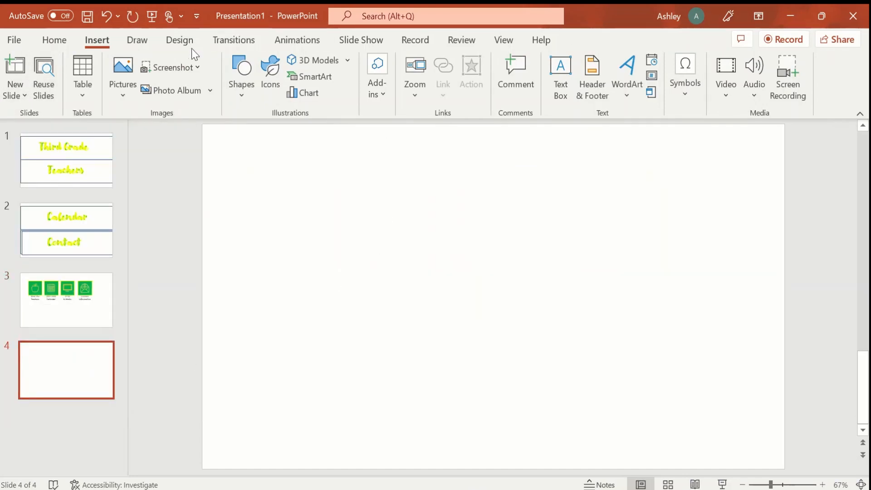
# Draw a rectangle across the full width of the blank slide, about 13.33" wide and 2.19" high.
pyautogui.click(137, 41)
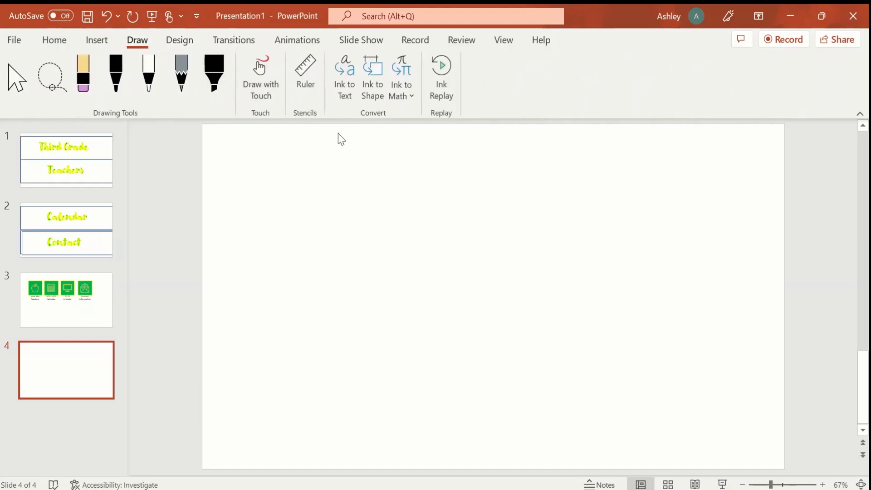
pyautogui.click(96, 40)
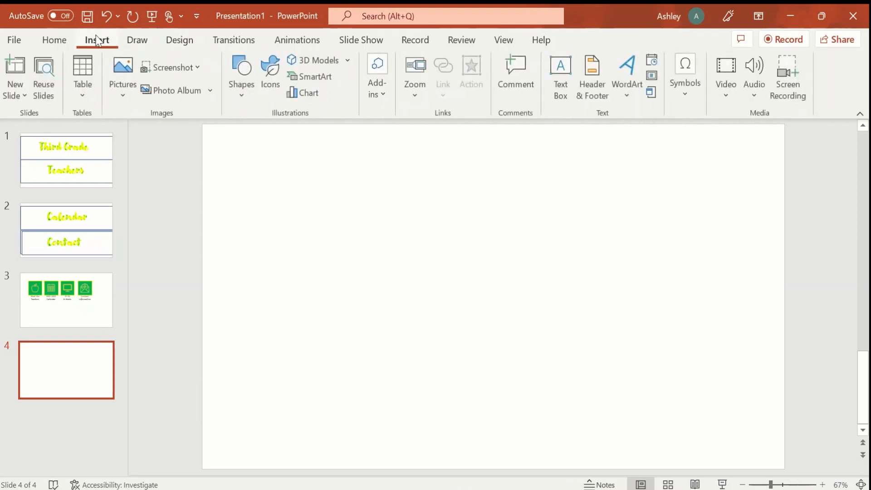
pyautogui.click(240, 77)
pyautogui.click(278, 149)
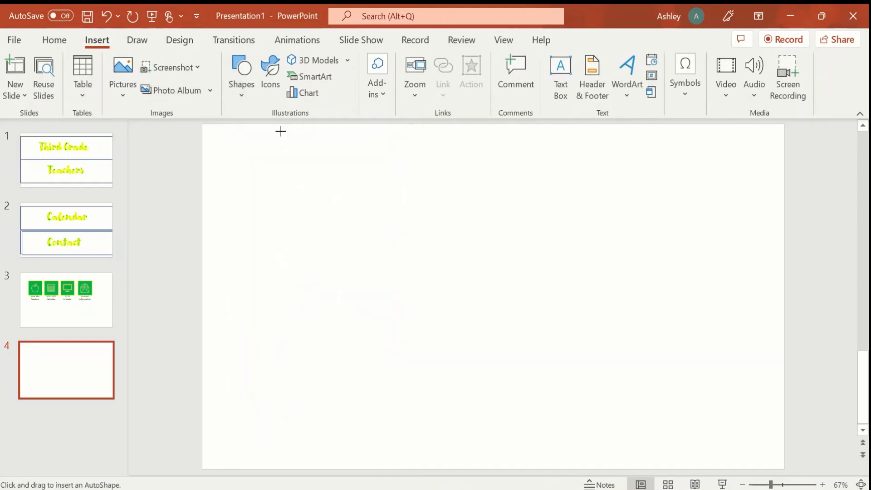
pyautogui.moveTo(204, 207); pyautogui.dragTo(785, 308)
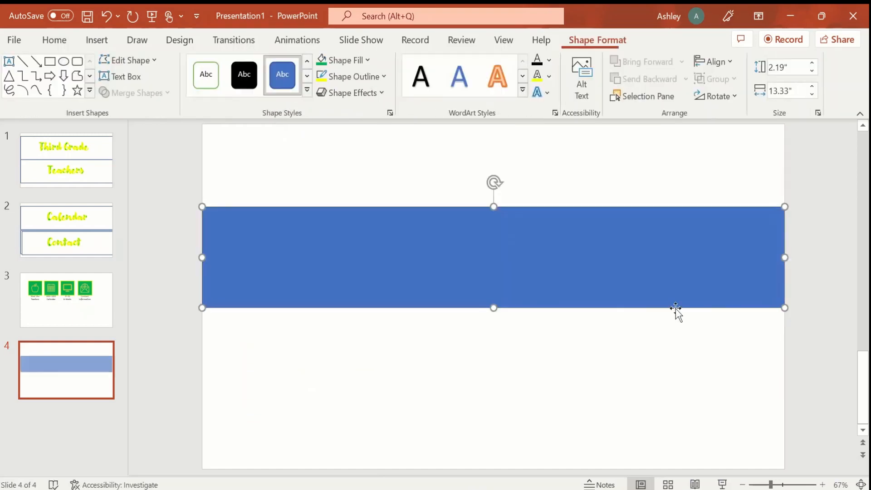
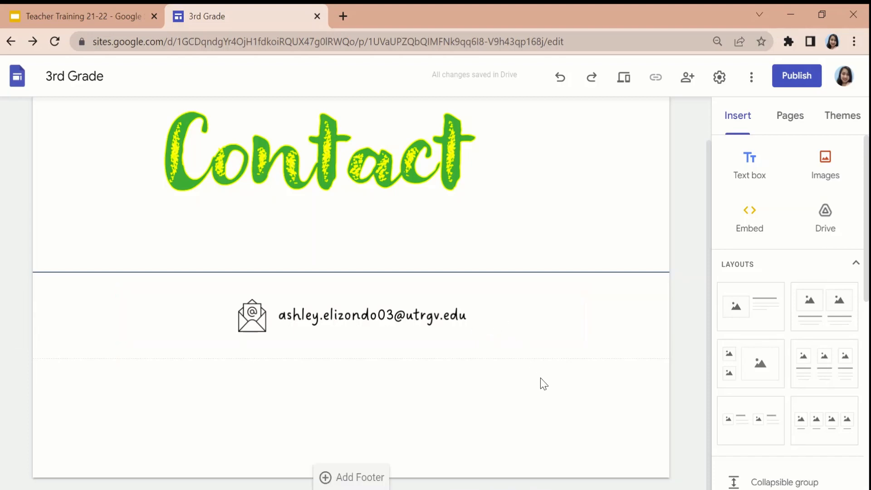
# Look over the Contact, Six Weeks and Home pages and open the Teacher page.
pyautogui.scroll(1, 544, 384)
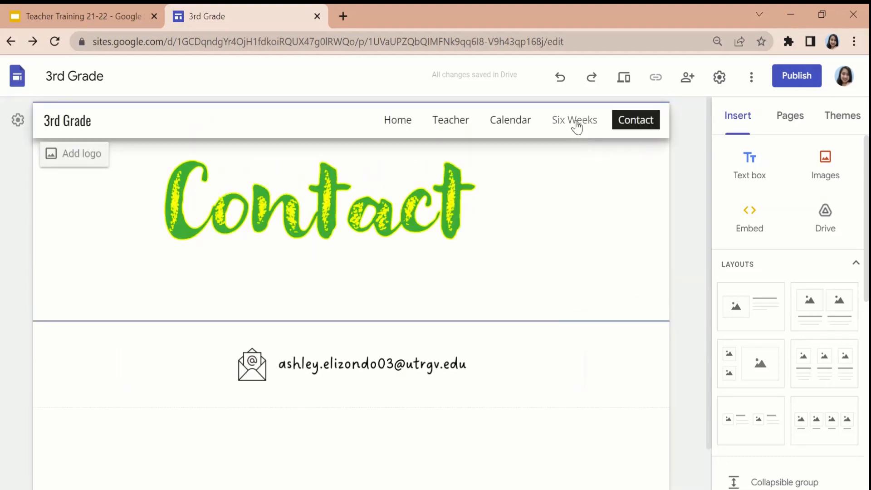
pyautogui.click(576, 129)
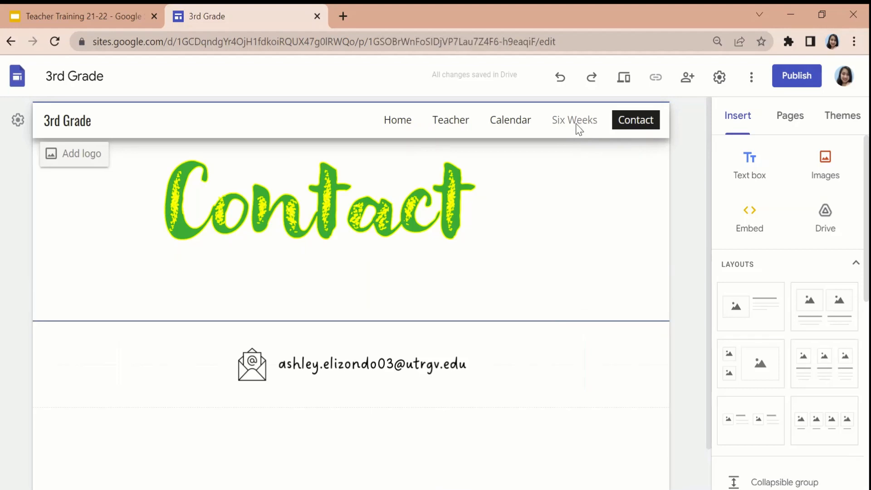
pyautogui.scroll(-10, 486, 336)
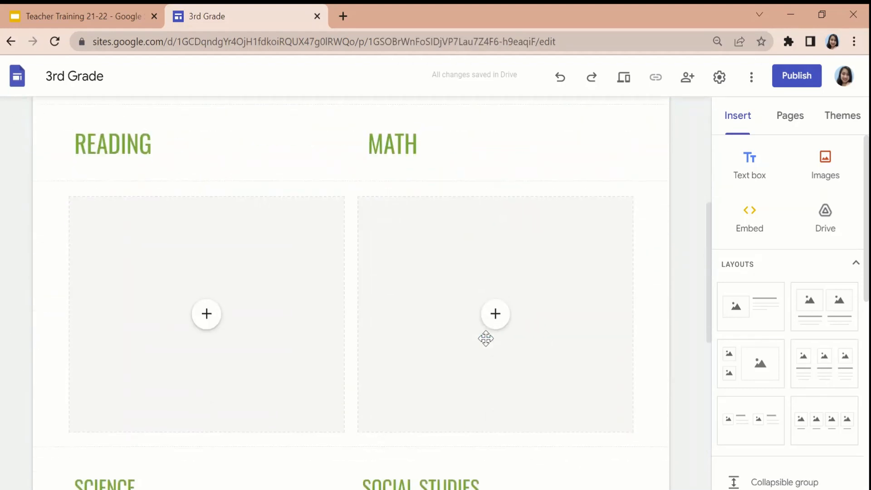
pyautogui.scroll(10, 487, 336)
pyautogui.click(406, 132)
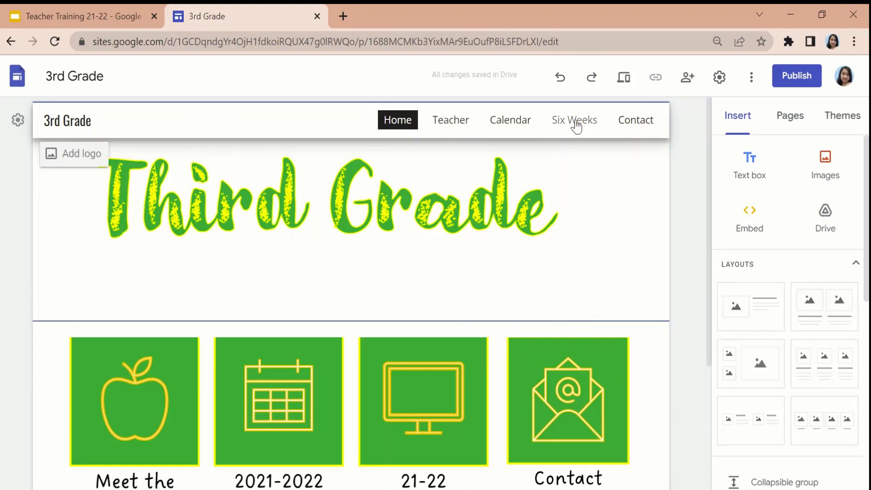
pyautogui.click(462, 130)
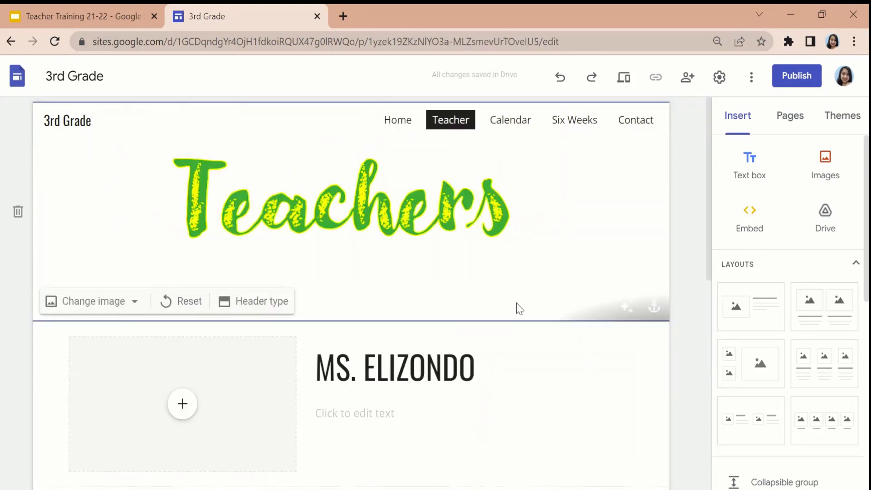
# Insert a button named Back linked to the Home page and place it directly below the Teachers header, aligned left.
pyautogui.scroll(-1, 516, 303)
pyautogui.scroll(-5, 836, 342)
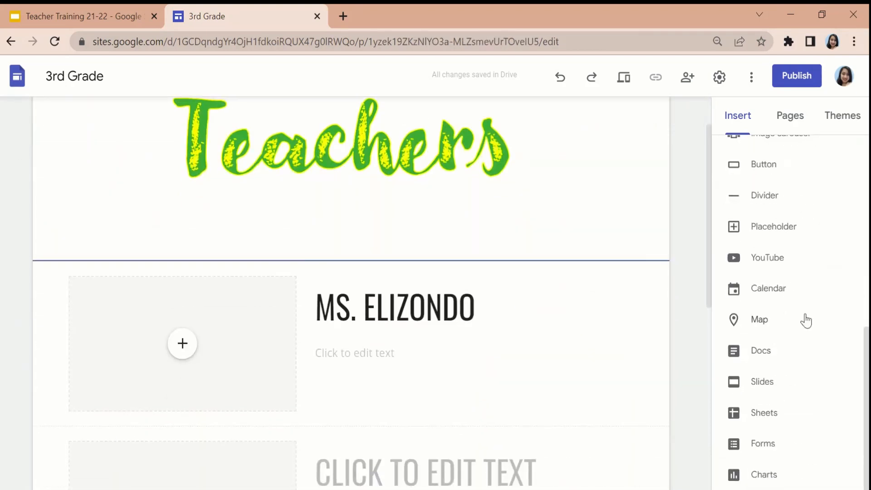
pyautogui.scroll(1, 800, 294)
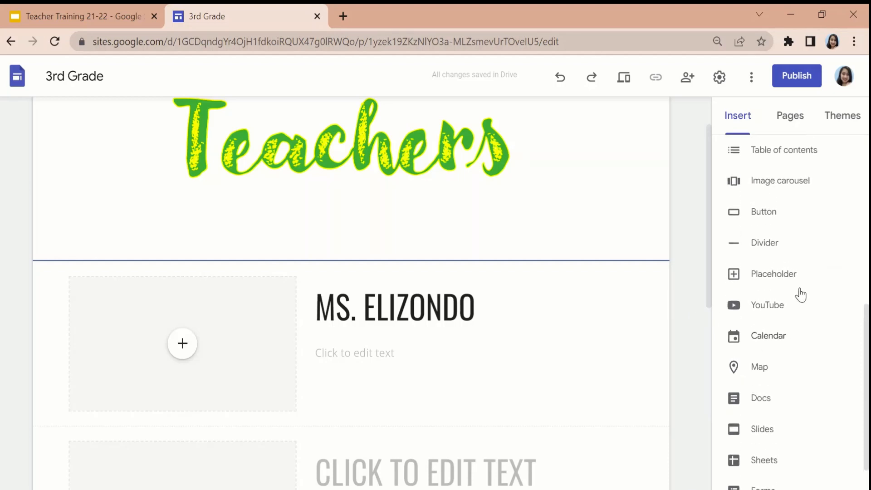
pyautogui.click(775, 229)
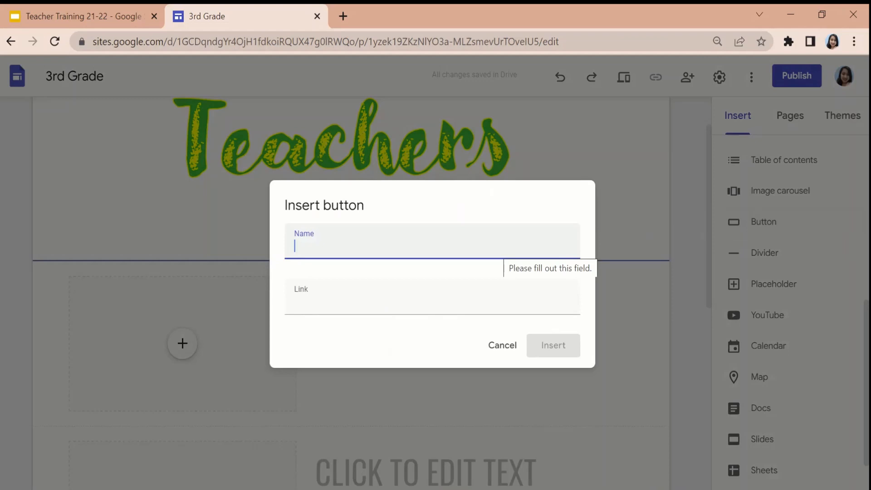
pyautogui.write('HO')
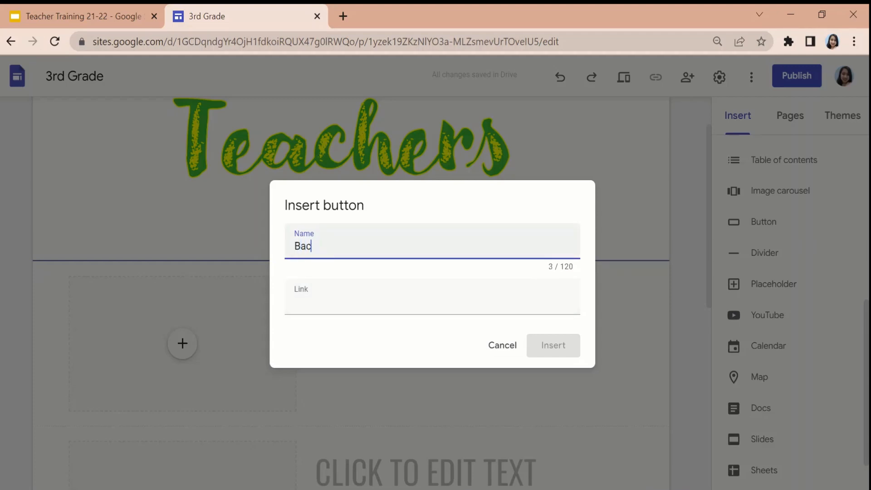
pyautogui.click(418, 300)
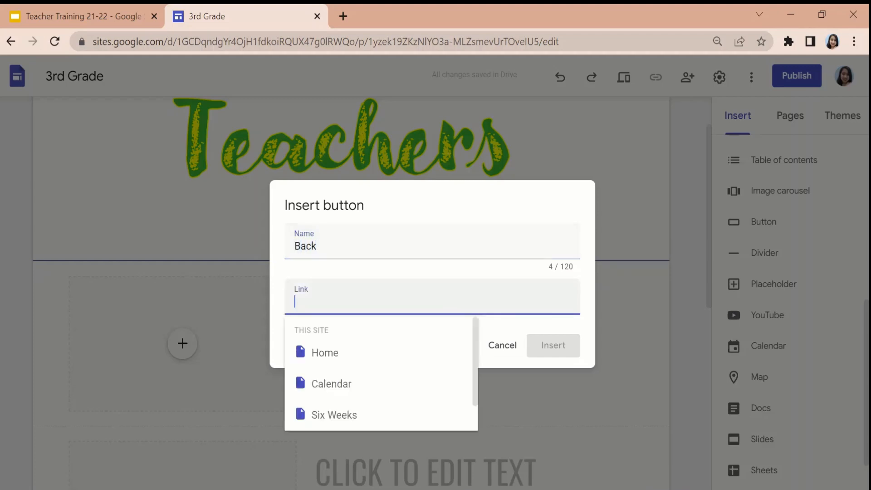
pyautogui.click(410, 352)
pyautogui.click(550, 345)
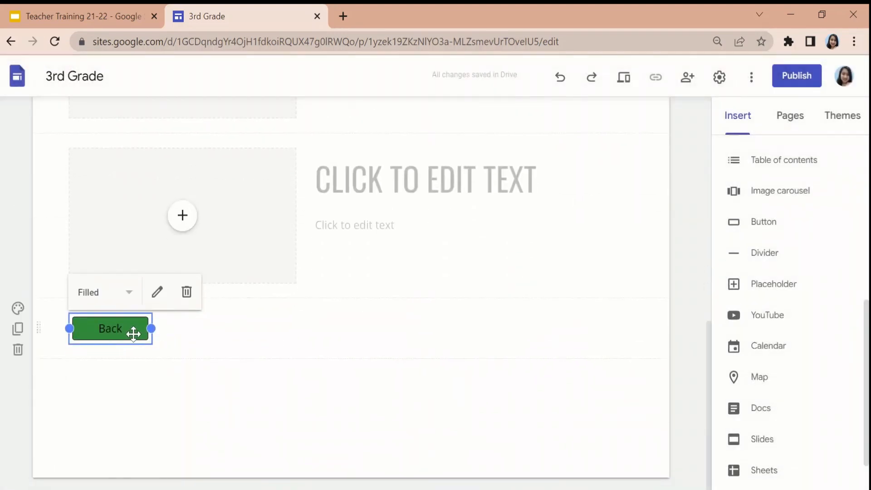
pyautogui.moveTo(134, 334); pyautogui.dragTo(83, 327)
pyautogui.scroll(-2, 162, 220)
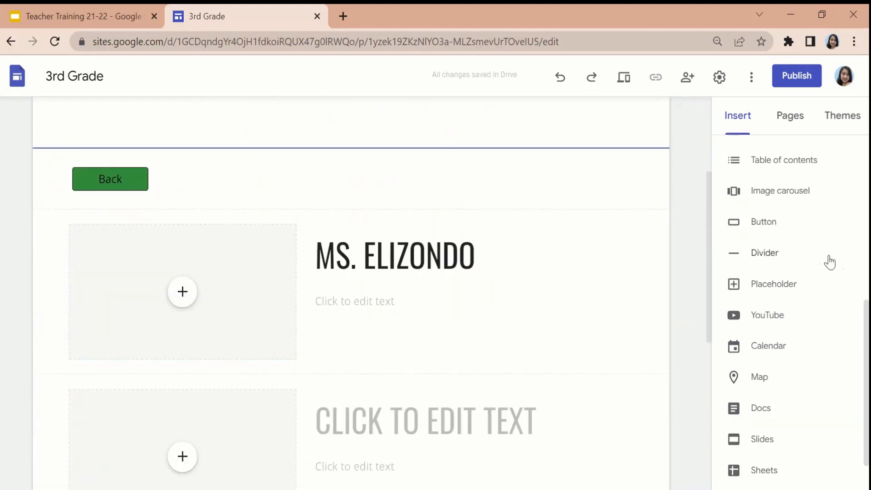
# Insert a button named Next linked to the Calendar page and place it at the right end of the Back button's row.
pyautogui.click(770, 229)
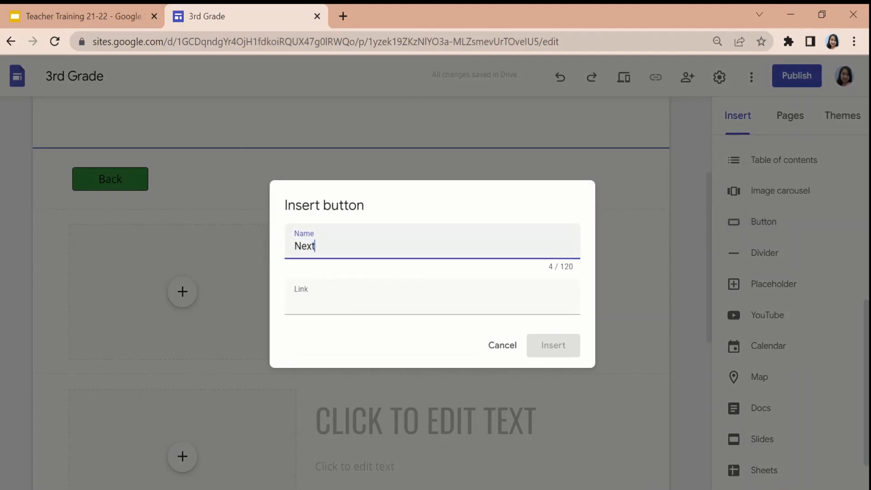
pyautogui.press('Tab')
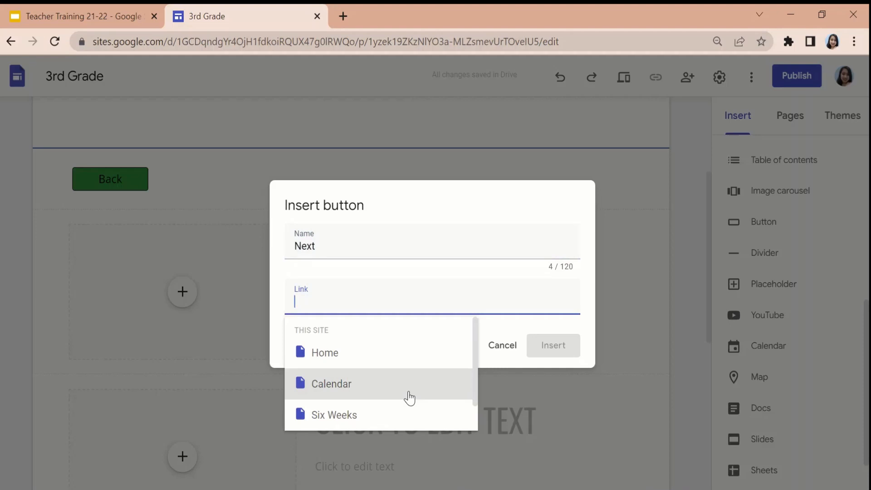
pyautogui.click(410, 398)
pyautogui.click(568, 349)
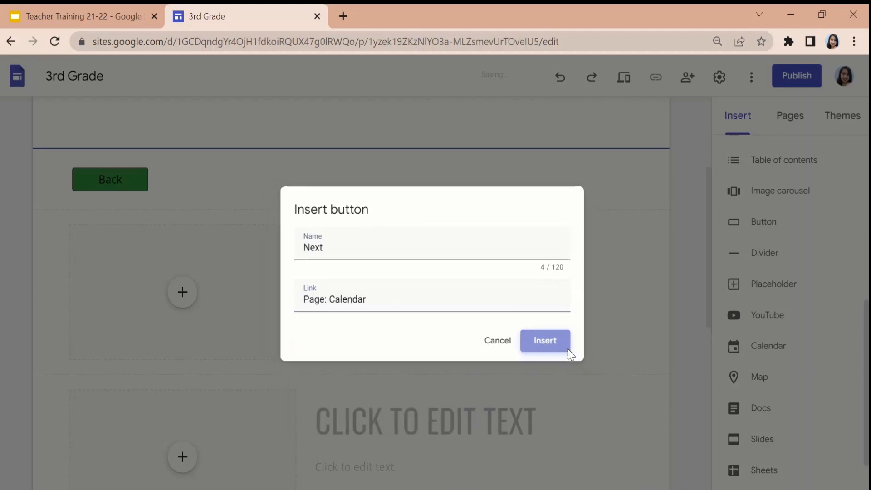
pyautogui.moveTo(113, 327); pyautogui.dragTo(576, 356)
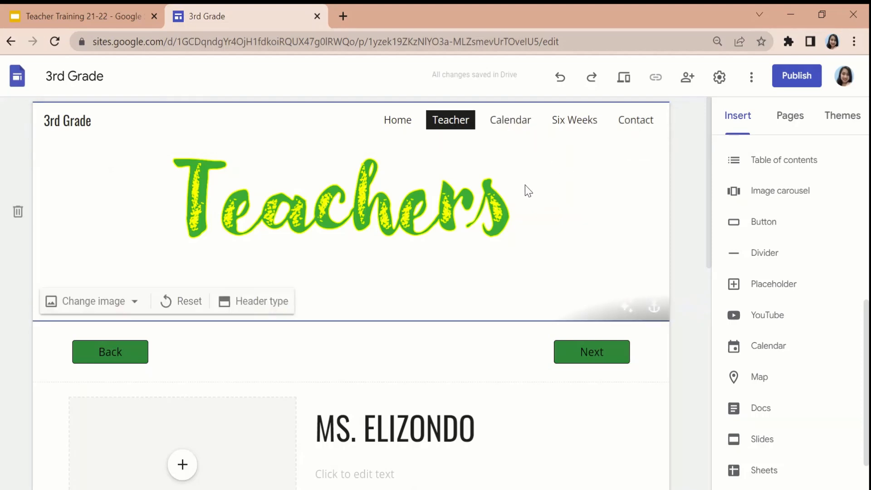
# Open the Calendar page and insert a button named Back linked to the Teacher page.
pyautogui.click(519, 120)
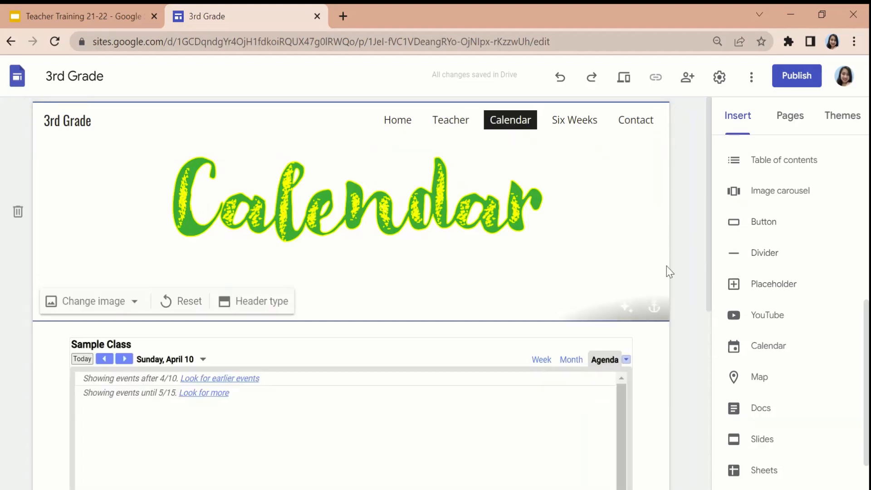
pyautogui.click(765, 222)
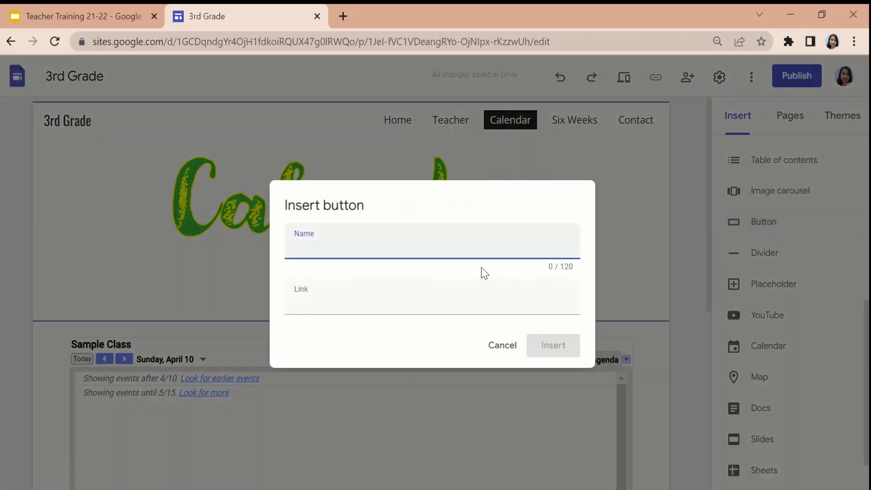
pyautogui.write('Back')
pyautogui.click(484, 290)
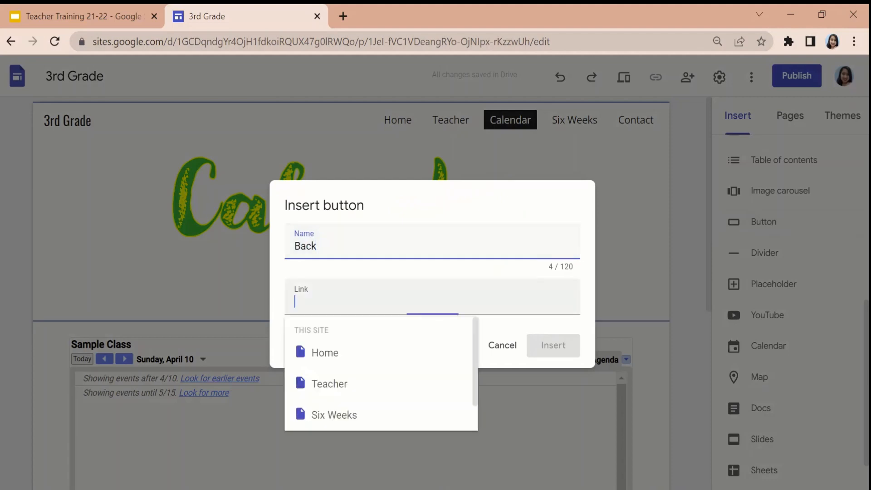
pyautogui.rightClick(408, 387)
pyautogui.press('Escape')
pyautogui.click(375, 385)
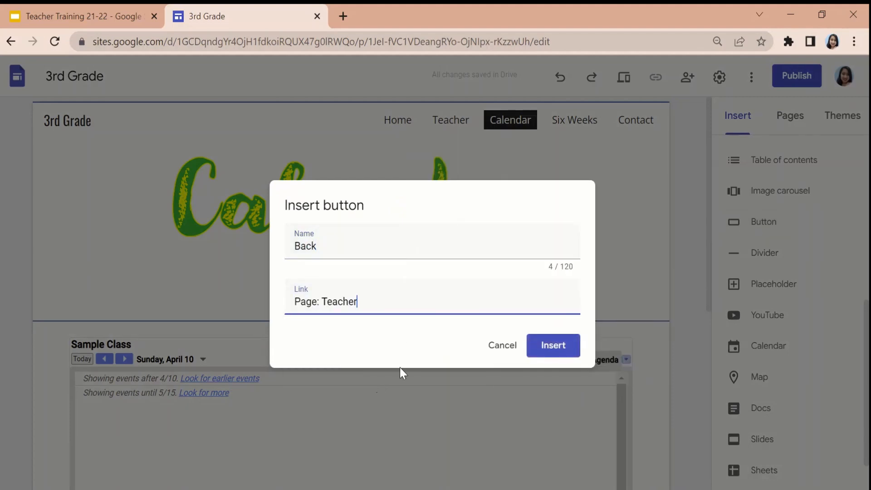
pyautogui.click(571, 345)
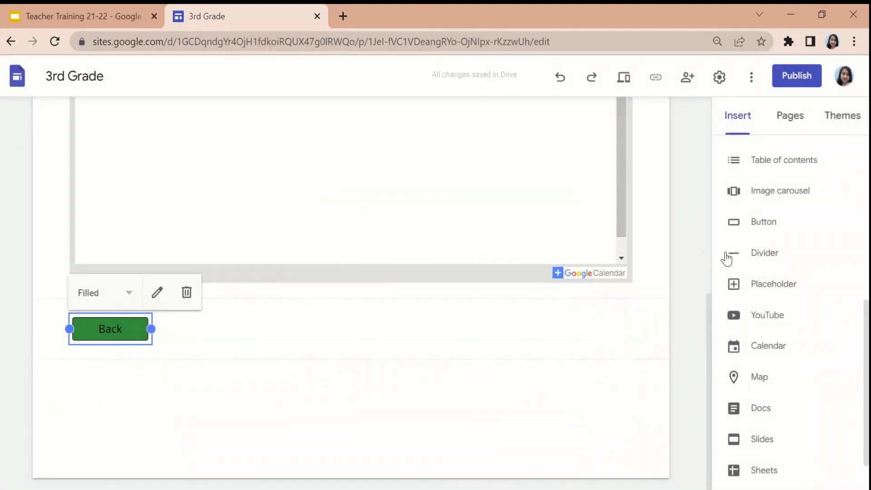
# Insert a button named Next on the Calendar page, linked to the Six Weeks page.
pyautogui.click(764, 222)
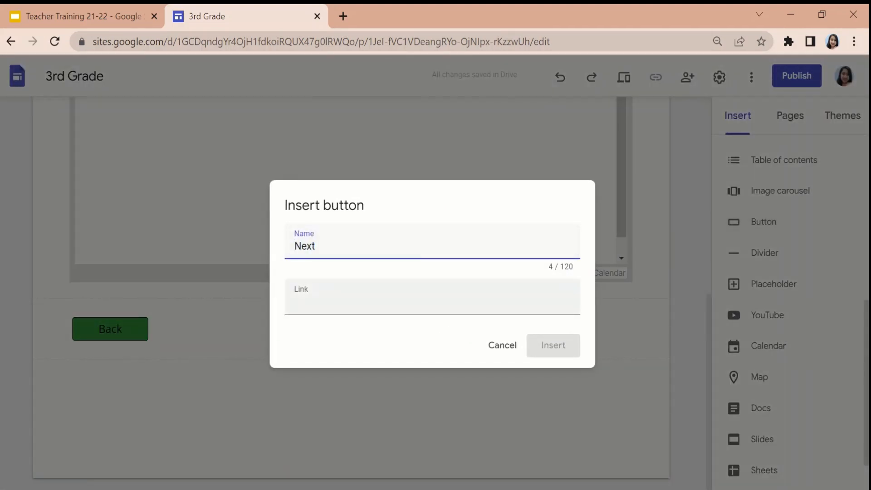
pyautogui.press('Tab')
pyautogui.click(385, 414)
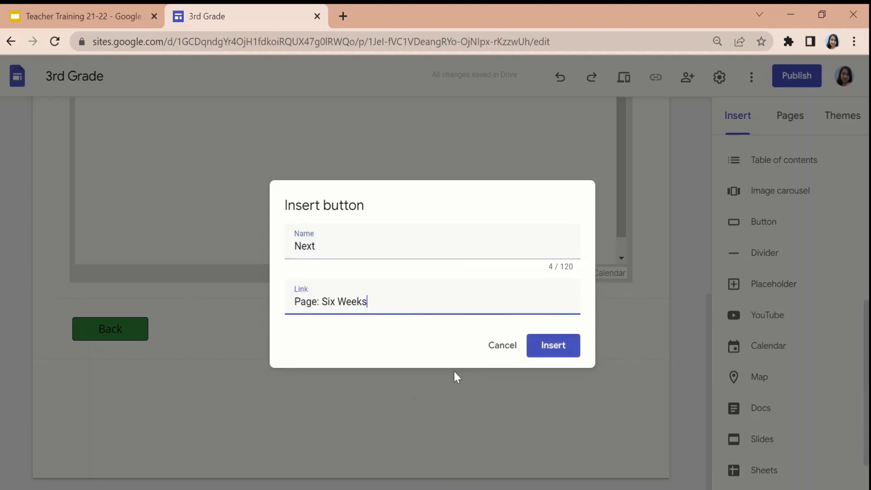
pyautogui.click(559, 355)
# Move both buttons into one row between the Calendar header and the embedded calendar, with Back at the left and Next at the right.
pyautogui.moveTo(141, 327); pyautogui.dragTo(609, 332)
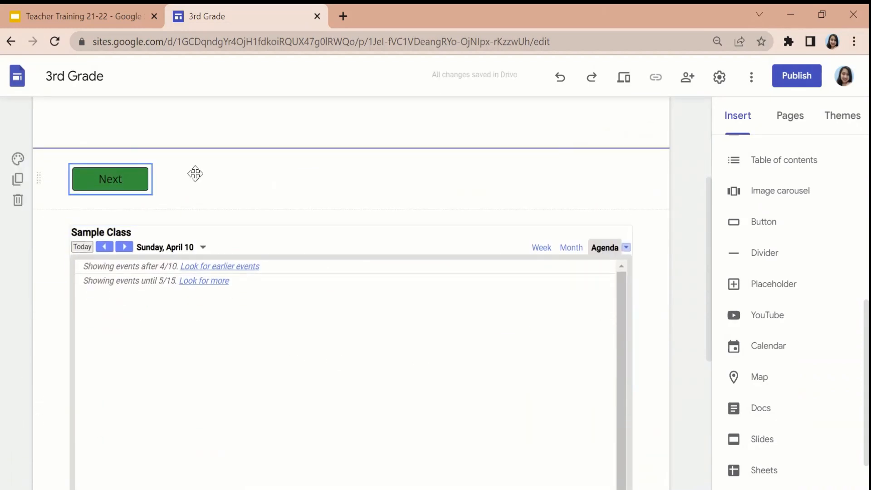
pyautogui.moveTo(128, 178); pyautogui.dragTo(598, 182)
pyautogui.scroll(-5, 406, 260)
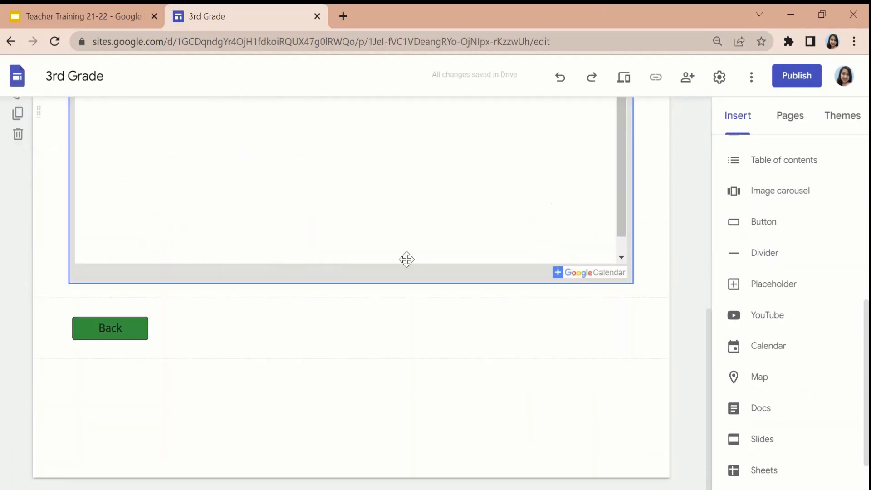
pyautogui.moveTo(143, 319); pyautogui.dragTo(118, 353)
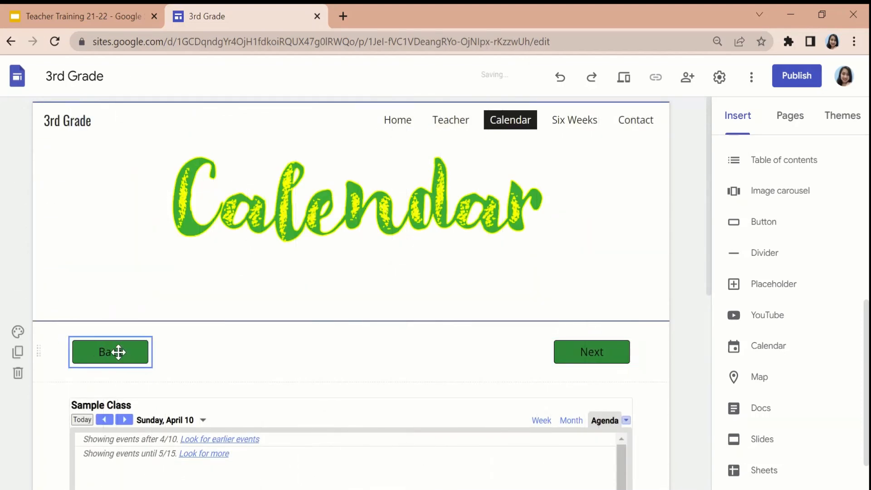
# Open the Six Weeks page and insert a button named Back linked to the Calendar page.
pyautogui.click(570, 128)
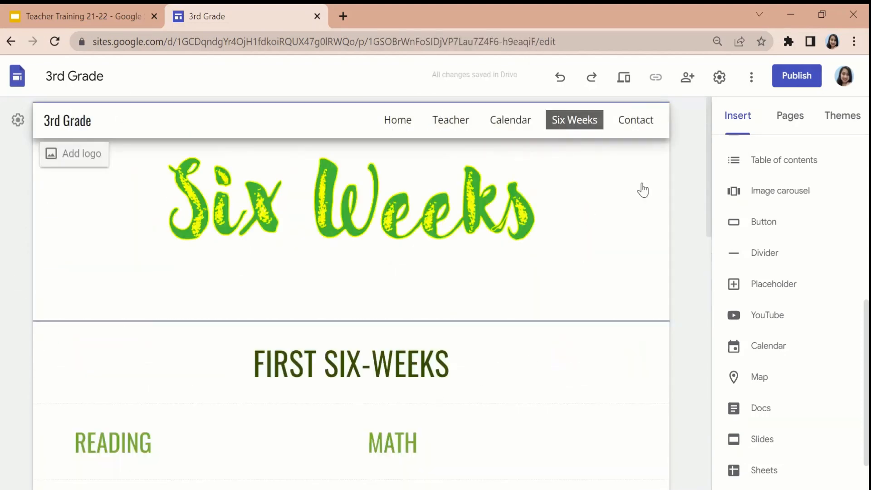
pyautogui.click(778, 226)
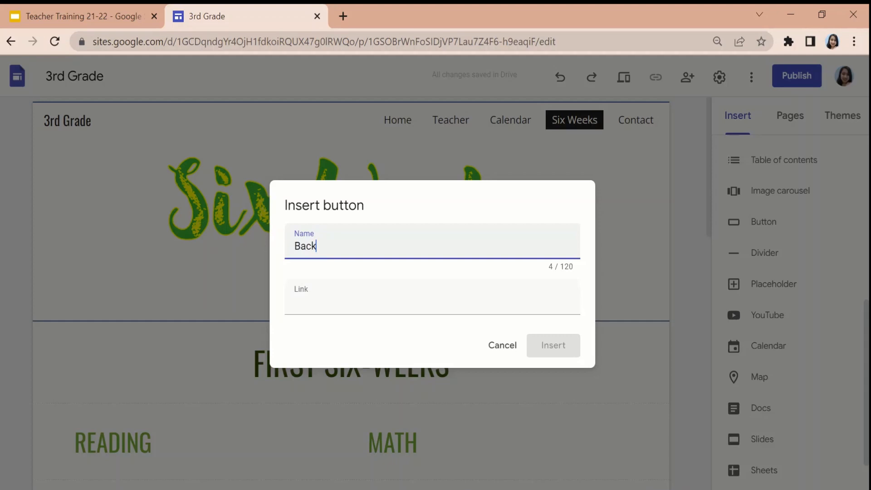
pyautogui.press('Tab')
pyautogui.click(401, 411)
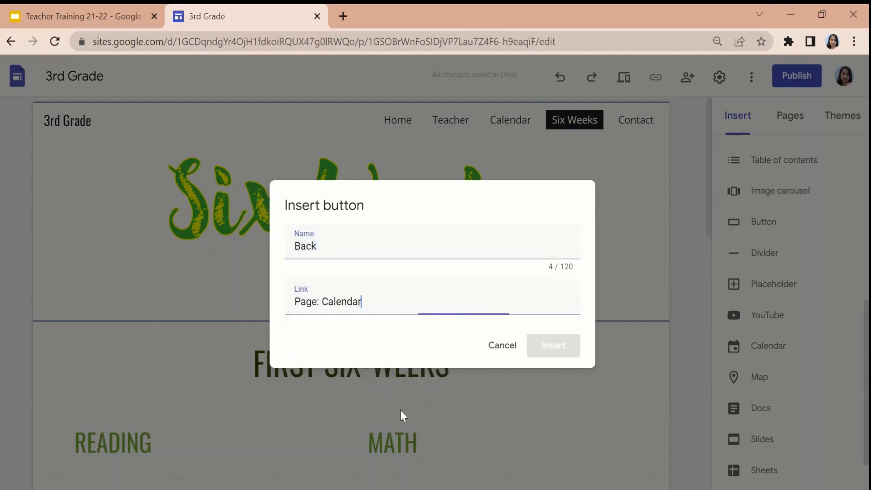
pyautogui.click(560, 350)
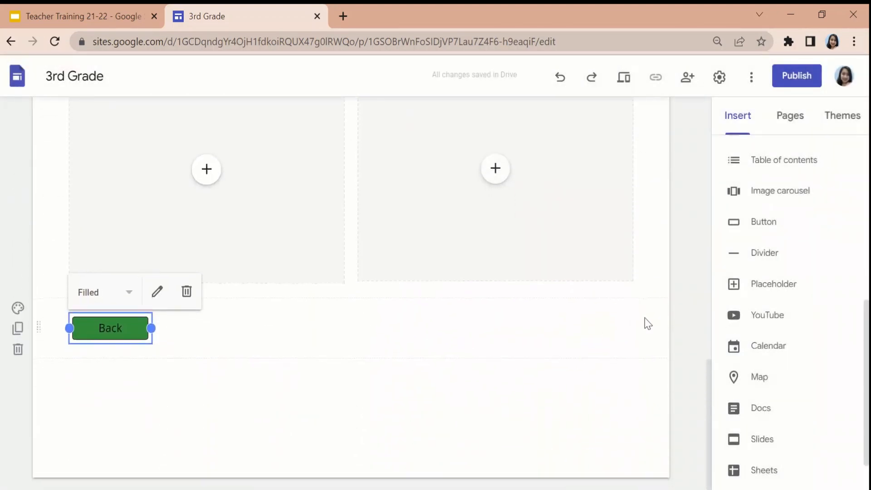
# Insert a button named Next on the Six Weeks page, linked to the Contact page.
pyautogui.click(778, 222)
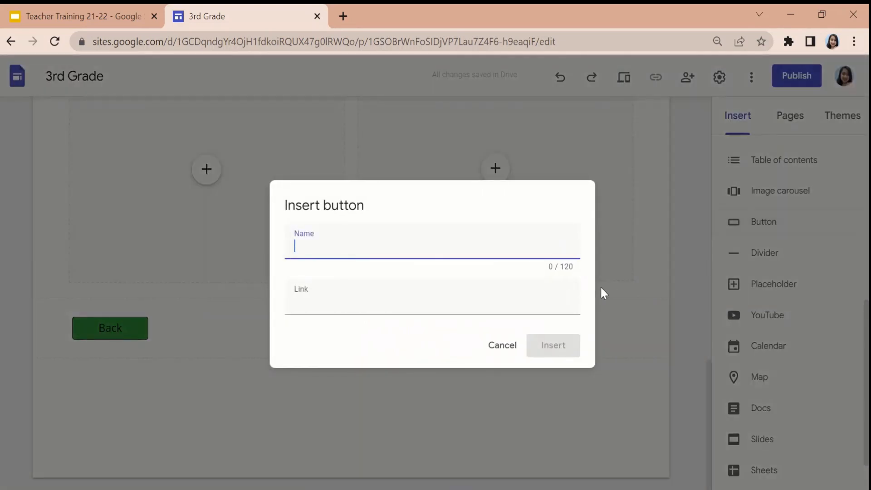
pyautogui.write('Next')
pyautogui.press('Tab')
pyautogui.scroll(-1, 393, 393)
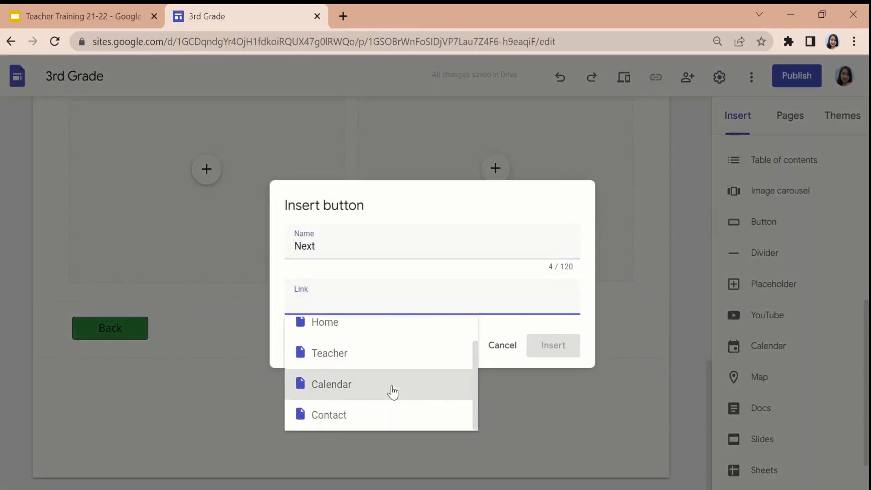
pyautogui.click(367, 414)
pyautogui.click(560, 344)
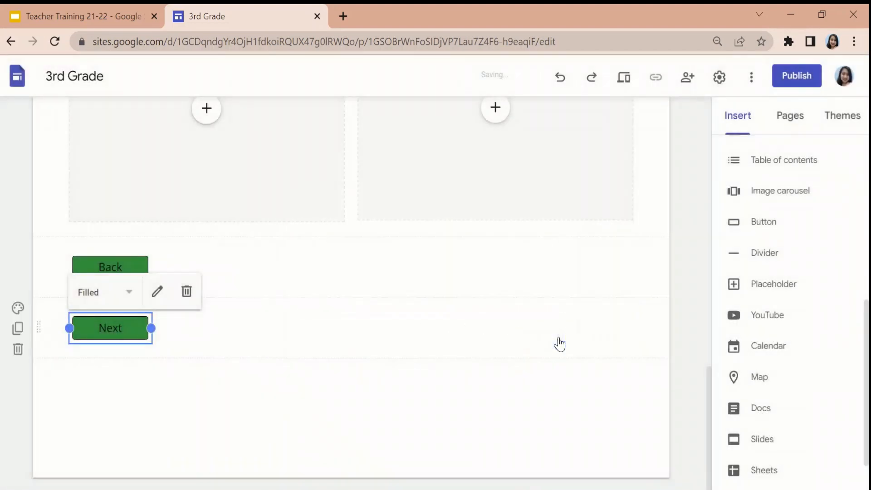
# Move both buttons into one row directly beneath the Six Weeks header, with Back at the left and Next at the right.
pyautogui.scroll(10, 520, 370)
pyautogui.scroll(-5, 269, 403)
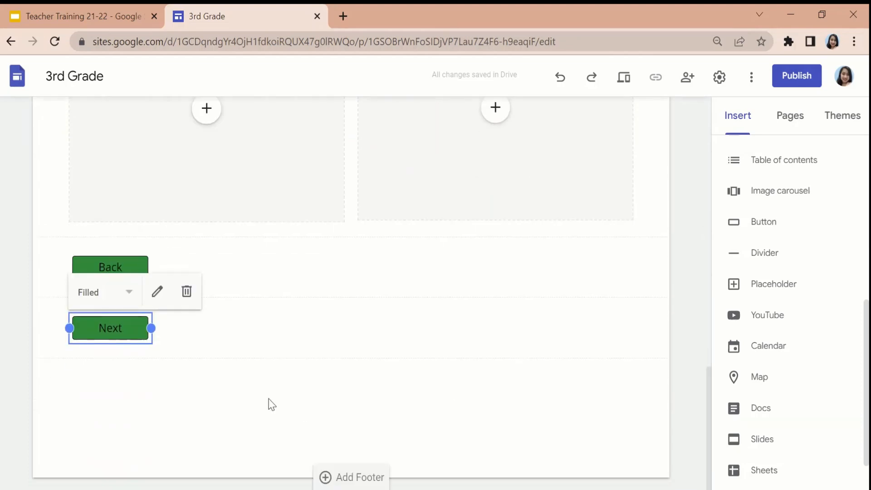
pyautogui.moveTo(141, 339); pyautogui.dragTo(631, 331)
pyautogui.scroll(-4, 266, 396)
pyautogui.scroll(-5, 266, 396)
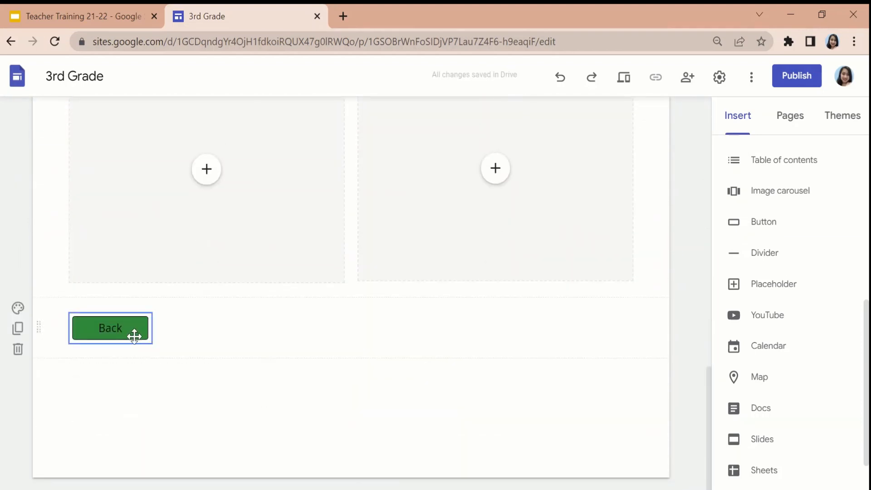
pyautogui.moveTo(134, 334); pyautogui.dragTo(604, 359)
pyautogui.moveTo(317, 356); pyautogui.dragTo(125, 353)
pyautogui.scroll(-1, 471, 396)
pyautogui.scroll(1, 510, 311)
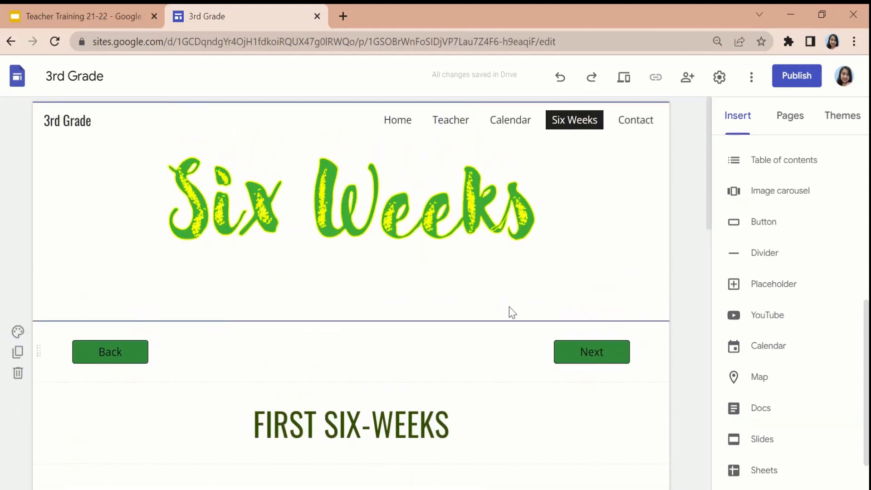
# On the Contact page, insert a button named Back linked to the Six Weeks page and place it between the header and the email line.
pyautogui.click(635, 121)
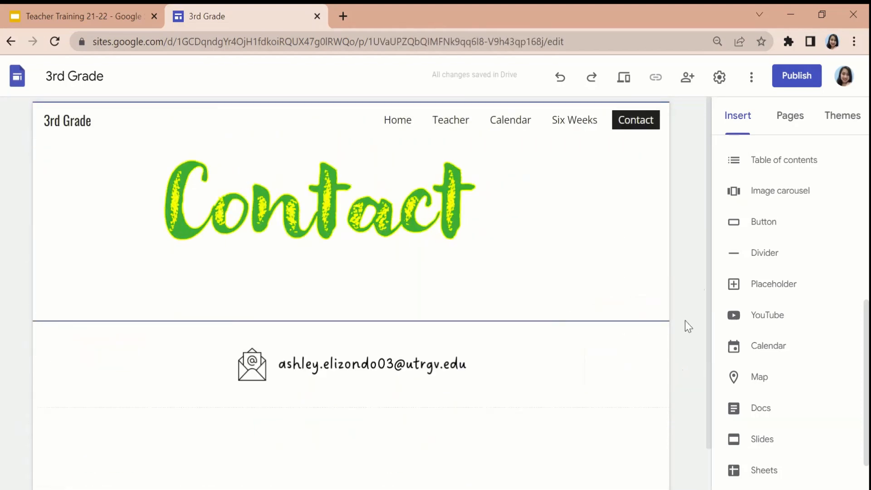
pyautogui.click(786, 222)
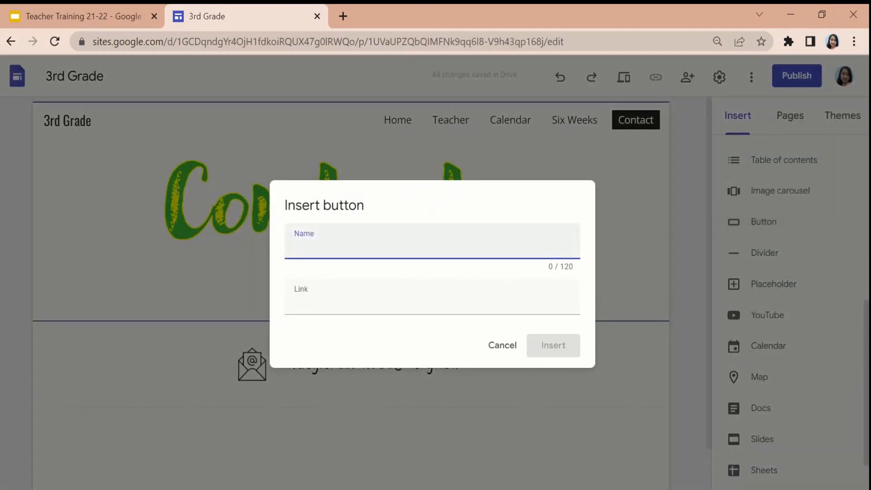
pyautogui.click(444, 313)
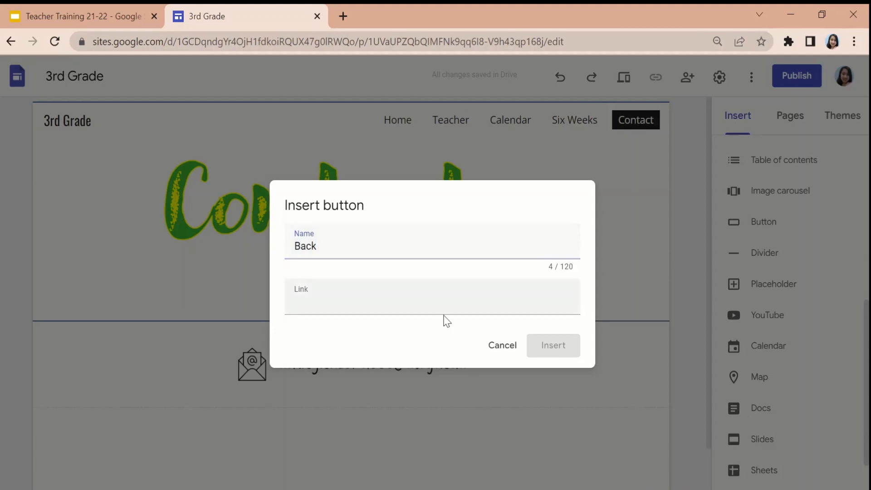
pyautogui.scroll(-1, 387, 379)
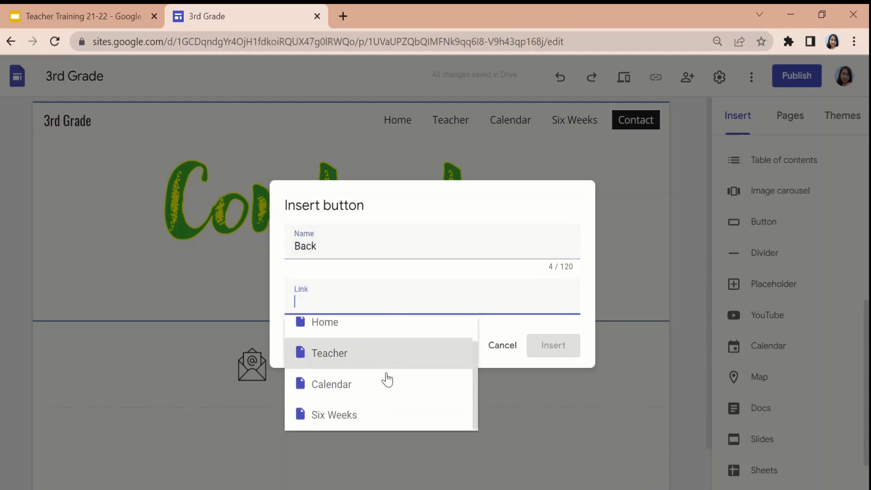
pyautogui.click(383, 410)
pyautogui.click(573, 349)
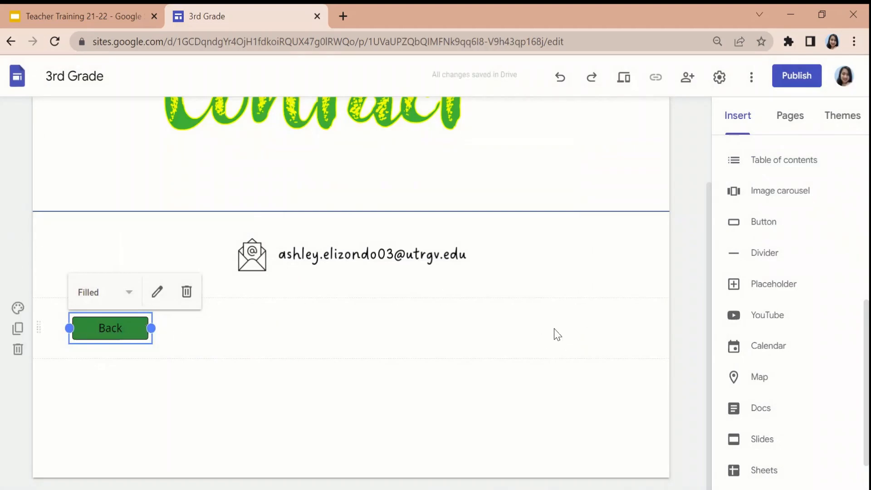
pyautogui.moveTo(136, 333); pyautogui.dragTo(103, 214)
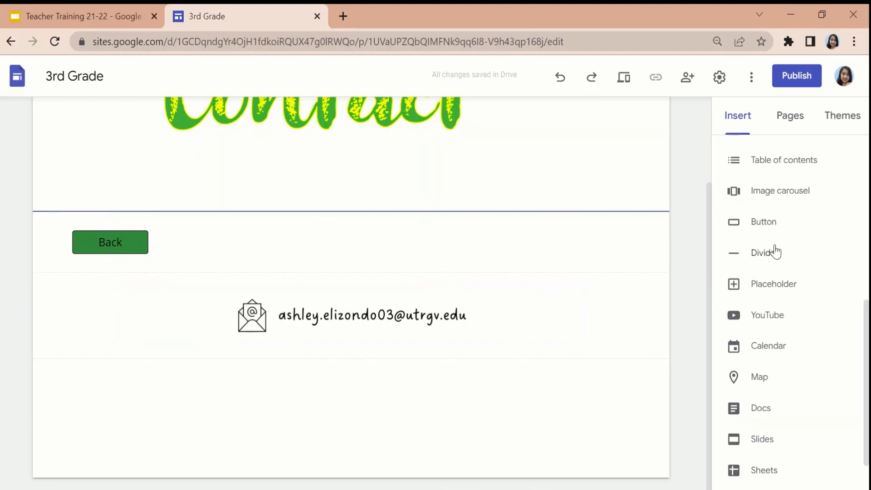
# Insert a button named Home linked to the Home page and place it at the right end of the Back button's row.
pyautogui.click(774, 227)
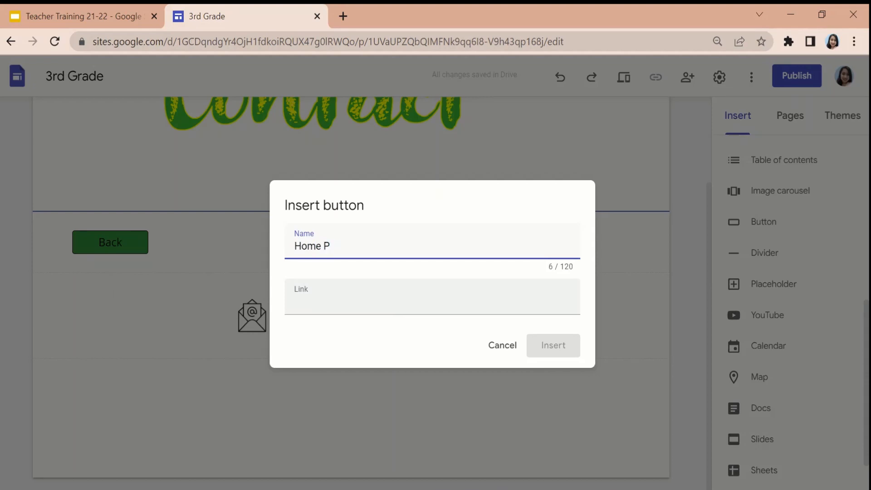
pyautogui.press('Tab')
pyautogui.click(372, 349)
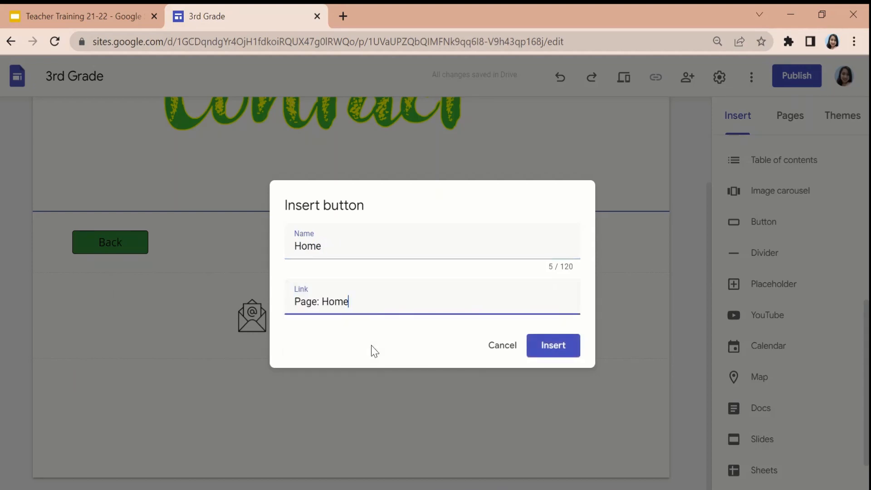
pyautogui.click(566, 352)
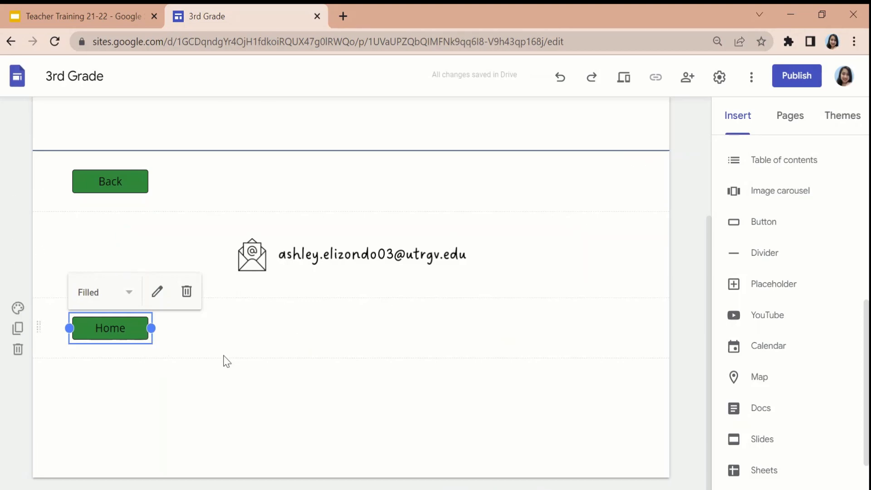
pyautogui.moveTo(110, 328); pyautogui.dragTo(609, 170)
pyautogui.scroll(3, 615, 331)
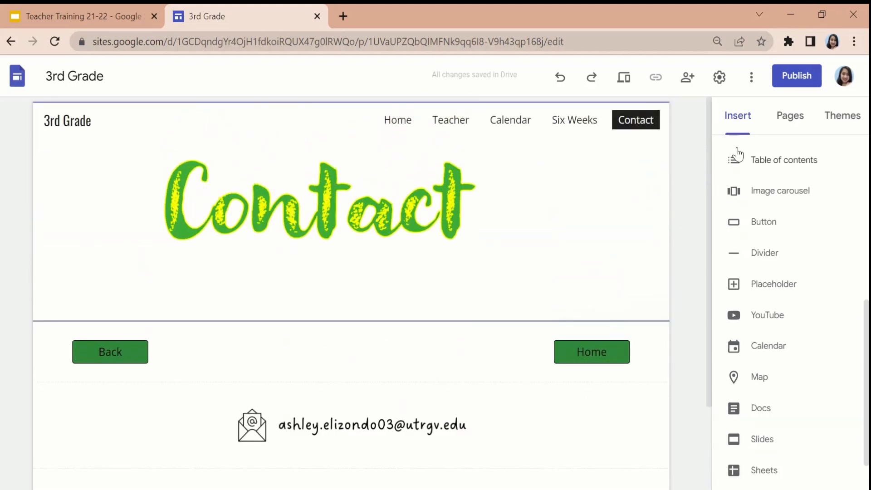
# Open the Home page, preview the site in large-screen view and look over the header and home tiles.
pyautogui.click(398, 120)
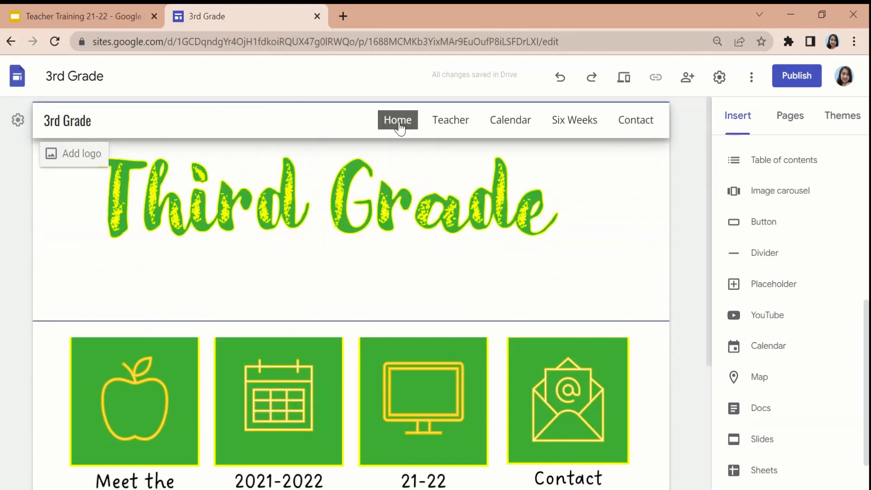
pyautogui.click(629, 89)
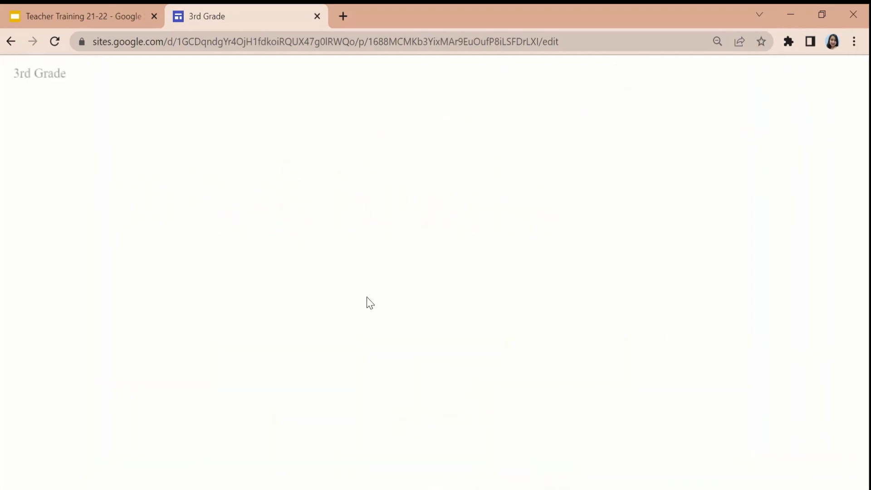
pyautogui.scroll(-1, 418, 318)
pyautogui.scroll(1, 418, 318)
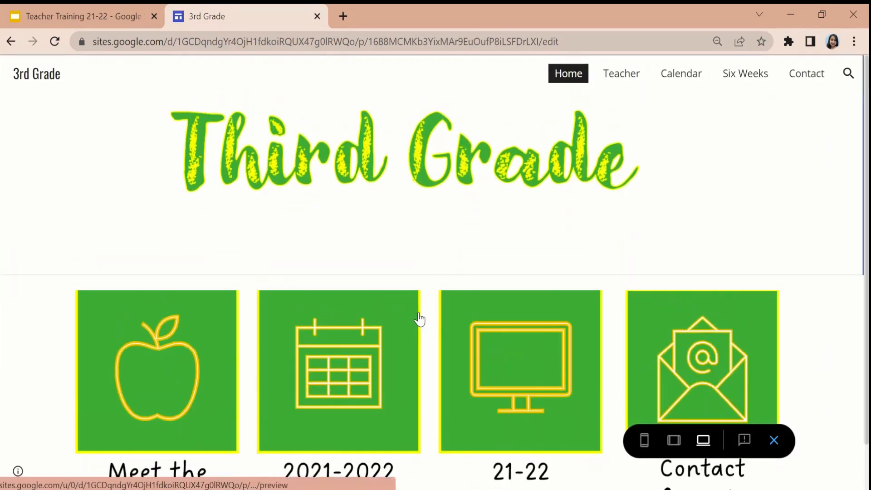
pyautogui.scroll(-1, 397, 234)
pyautogui.scroll(1, 397, 233)
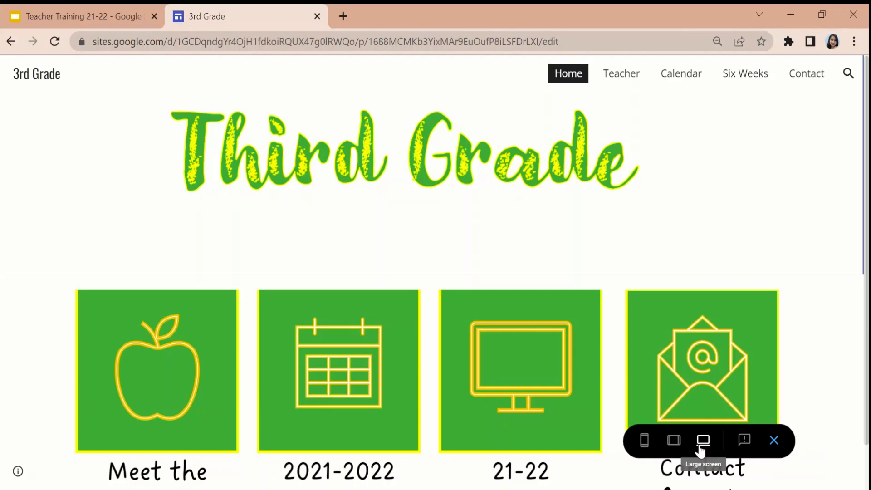
pyautogui.scroll(-1, 312, 235)
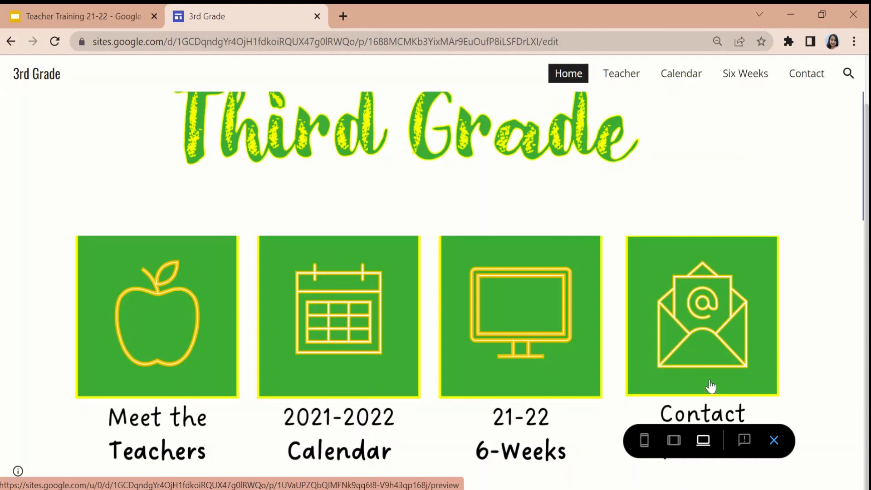
# Follow the Meet the Teachers tile in the preview, look through the Teachers page and return through its Back button.
pyautogui.click(200, 316)
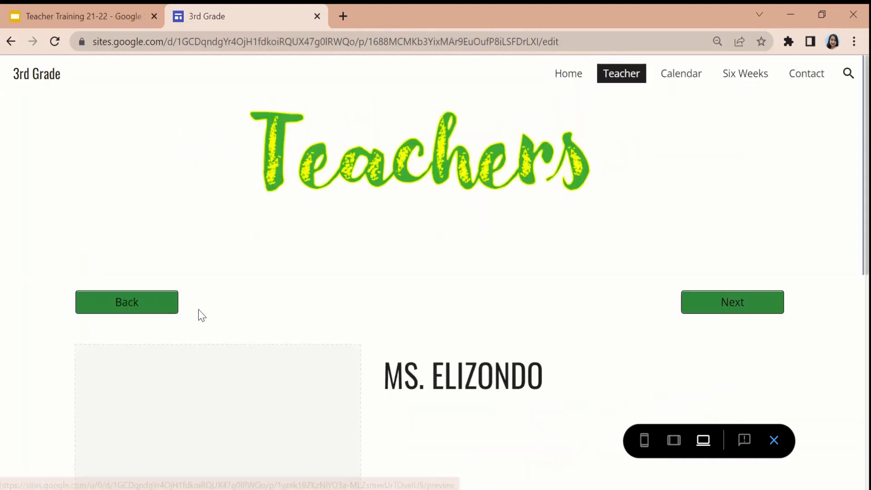
pyautogui.scroll(-5, 202, 315)
pyautogui.scroll(-3, 202, 316)
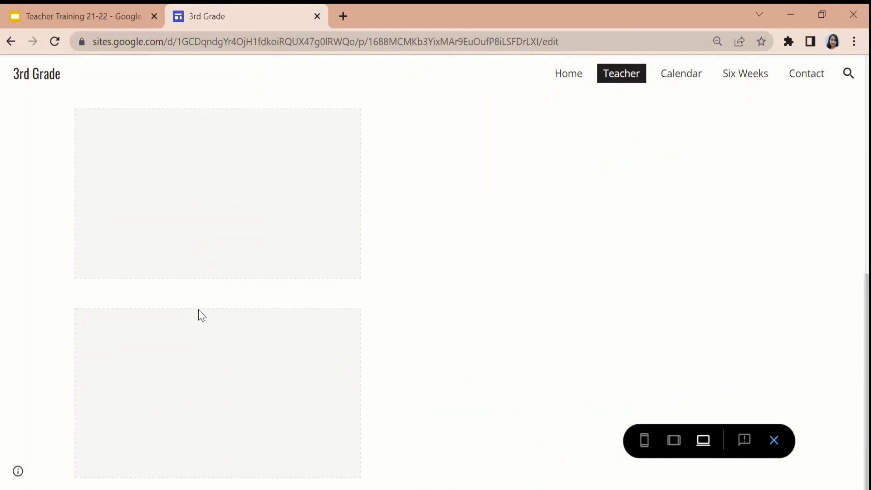
pyautogui.scroll(2, 200, 314)
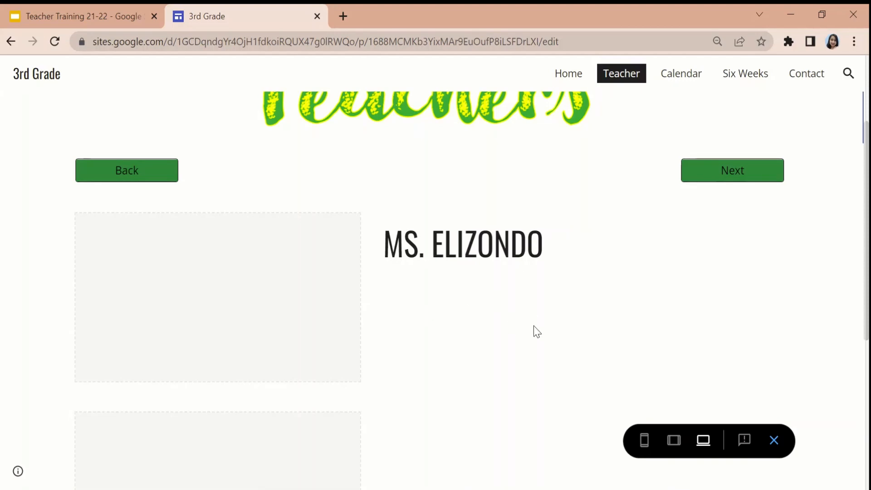
pyautogui.scroll(3, 534, 330)
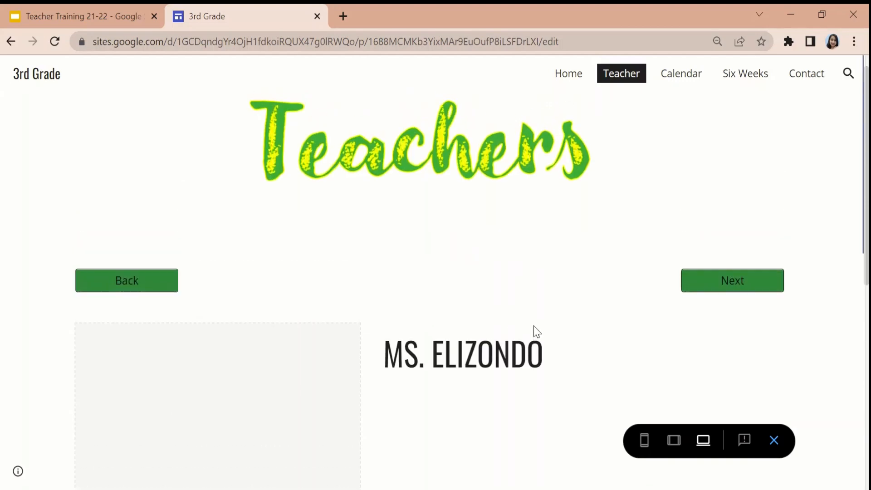
pyautogui.click(172, 300)
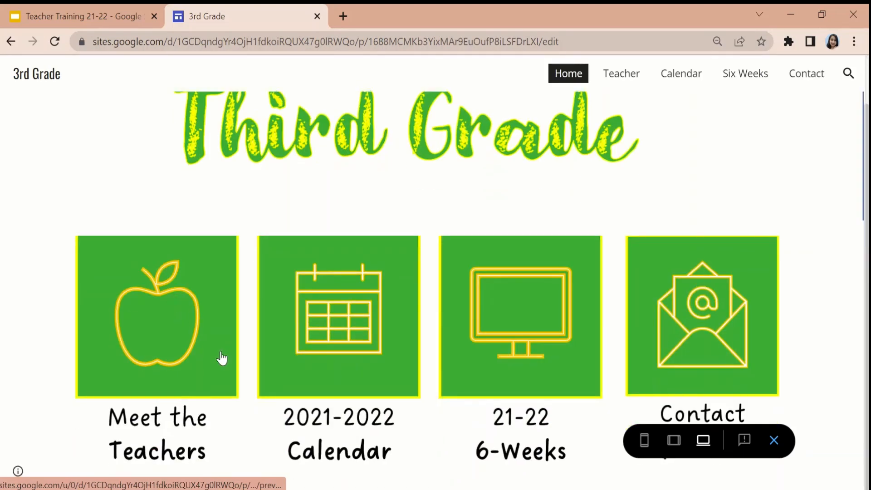
# Reopen the Teachers page from its home tile, follow its Next button and look over the Calendar page.
pyautogui.click(222, 356)
pyautogui.click(702, 310)
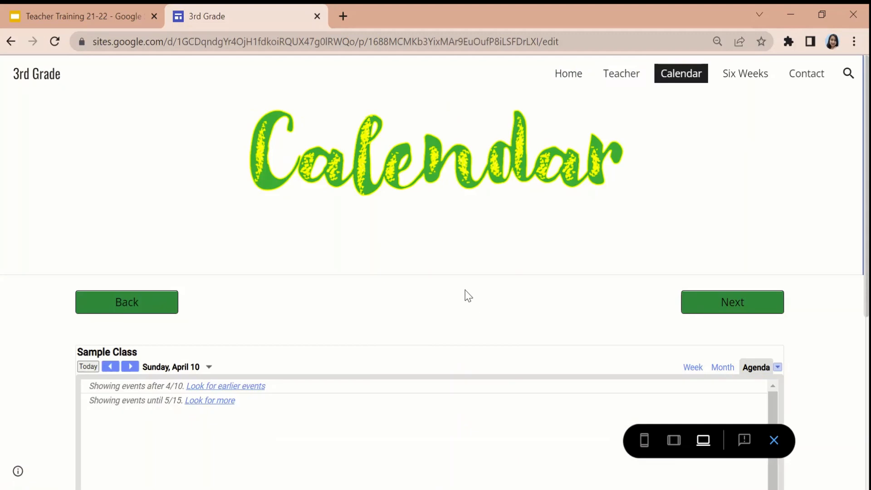
pyautogui.scroll(-6, 465, 296)
pyautogui.scroll(6, 468, 296)
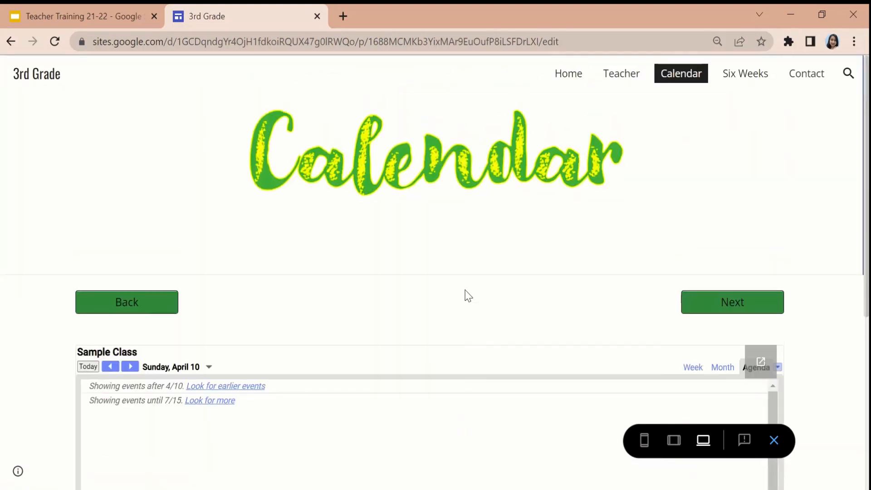
# Follow the Calendar page's Next button and examine the sections and placeholders of the Six Weeks page.
pyautogui.click(693, 308)
pyautogui.scroll(-2, 694, 308)
pyautogui.scroll(-4, 693, 302)
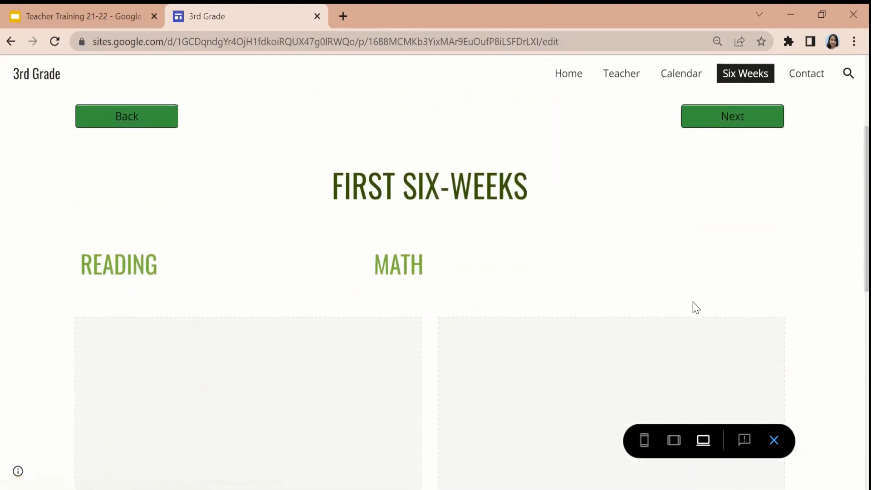
pyautogui.scroll(4, 693, 302)
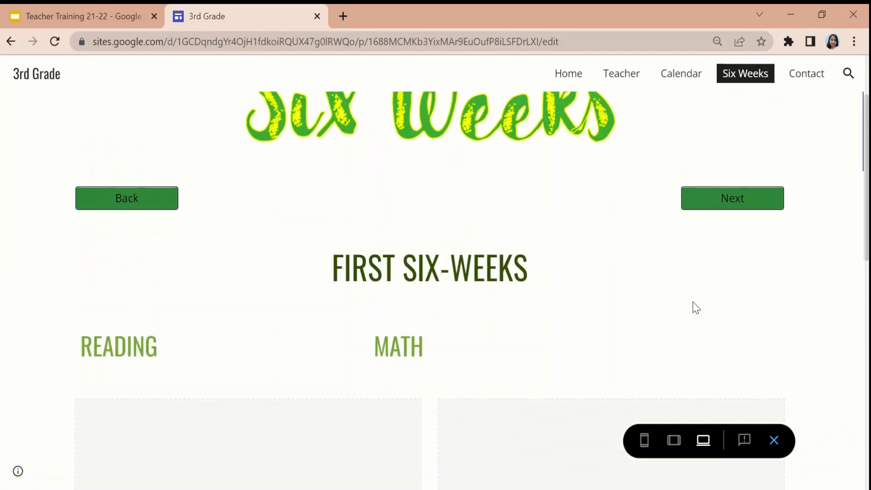
pyautogui.scroll(-12, 693, 303)
pyautogui.scroll(8, 697, 308)
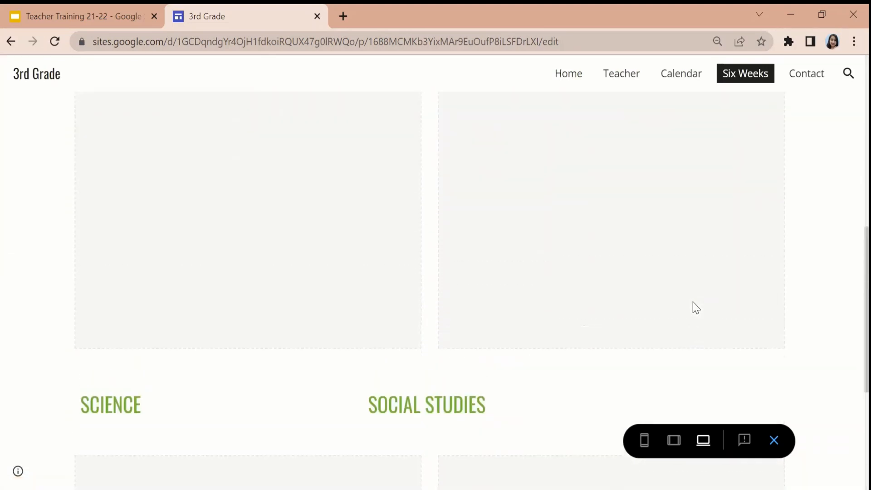
pyautogui.scroll(5, 697, 308)
pyautogui.scroll(1, 697, 308)
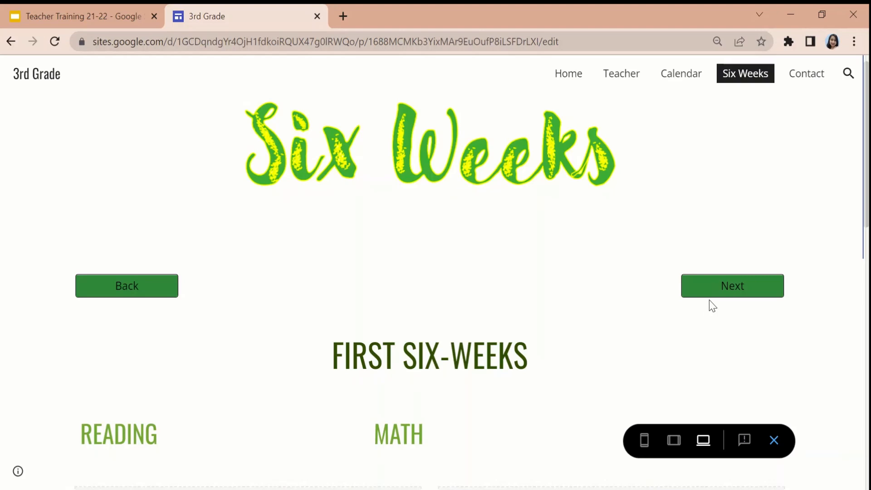
# Test the Six Weeks Back button, then follow the Next buttons through to Contact and use its Home button.
pyautogui.click(139, 292)
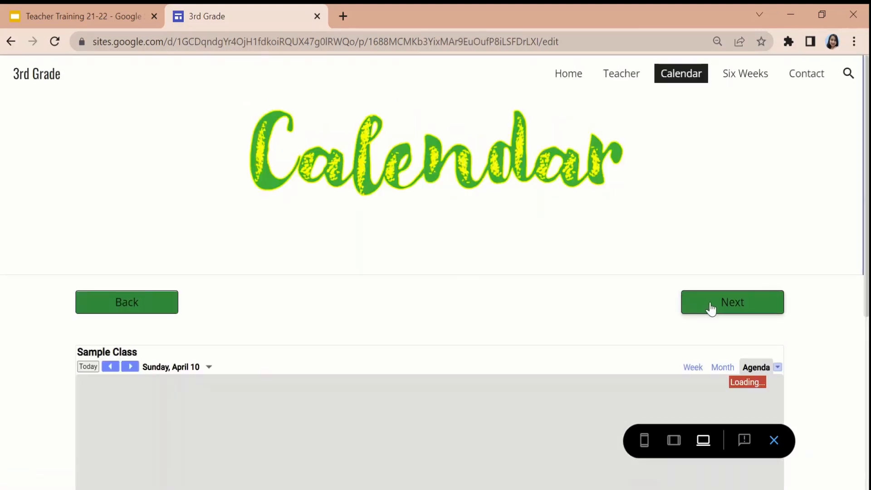
pyautogui.click(712, 306)
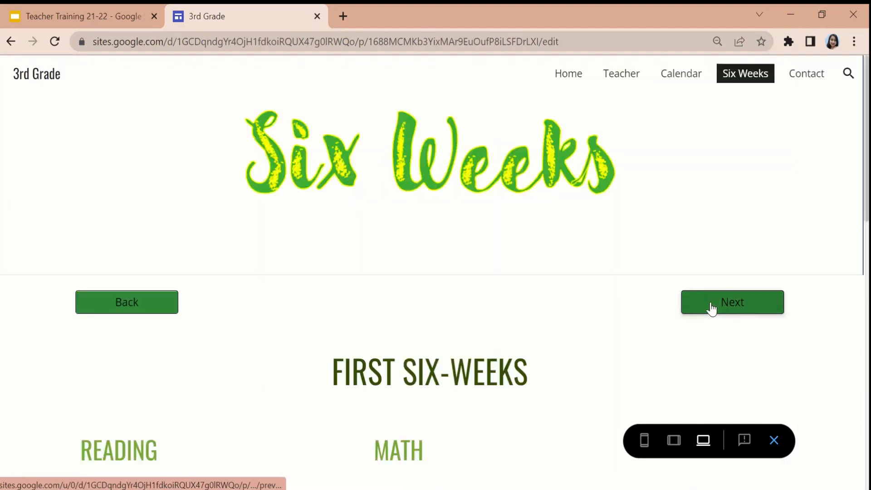
pyautogui.click(712, 308)
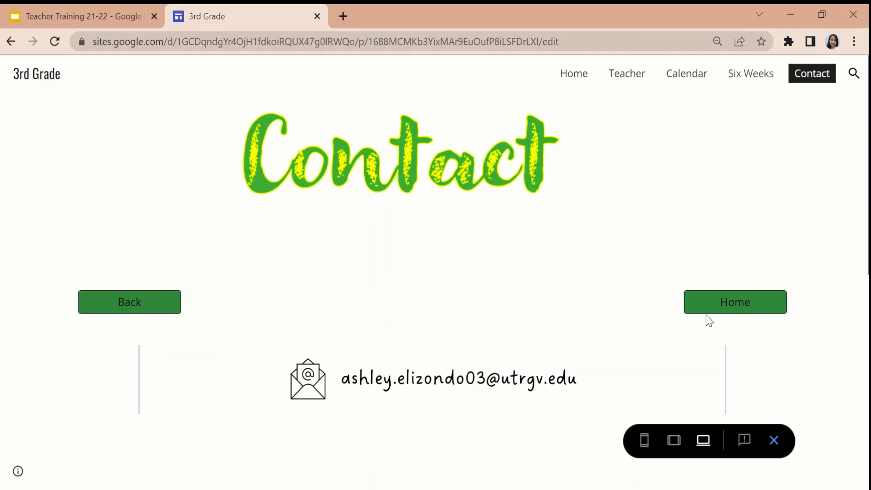
pyautogui.click(723, 309)
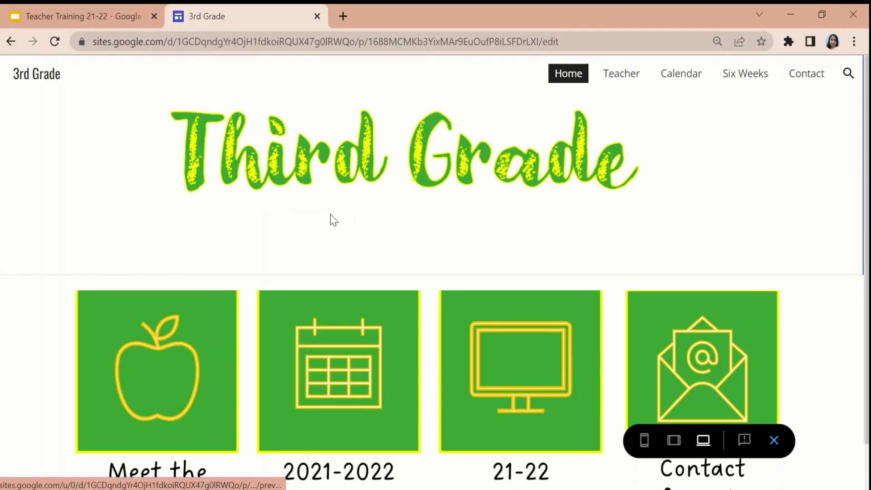